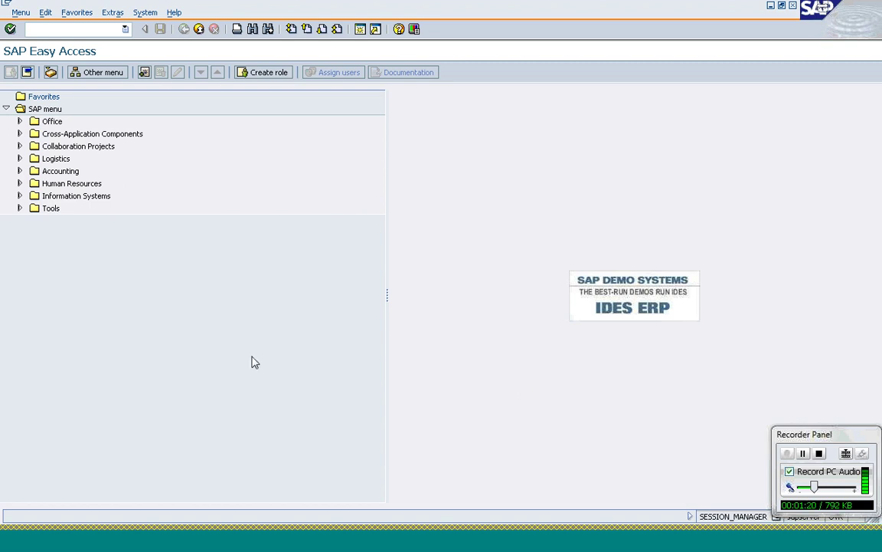
# - Start sales order creation with transaction VA01 and open a standard order using order type OR
pyautogui.click(68, 28)
pyautogui.write('va01')
pyautogui.press('Return')
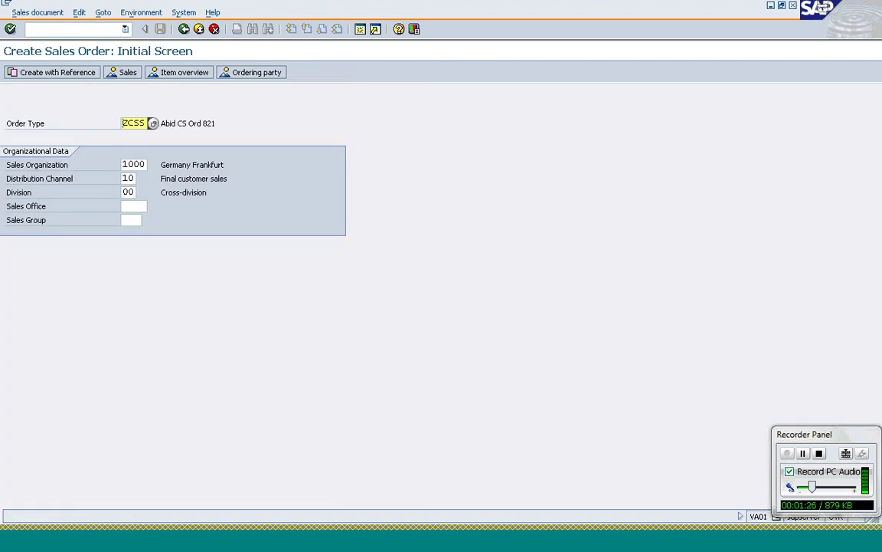
pyautogui.write('OR')
pyautogui.press('Delete')
pyautogui.press('Delete')
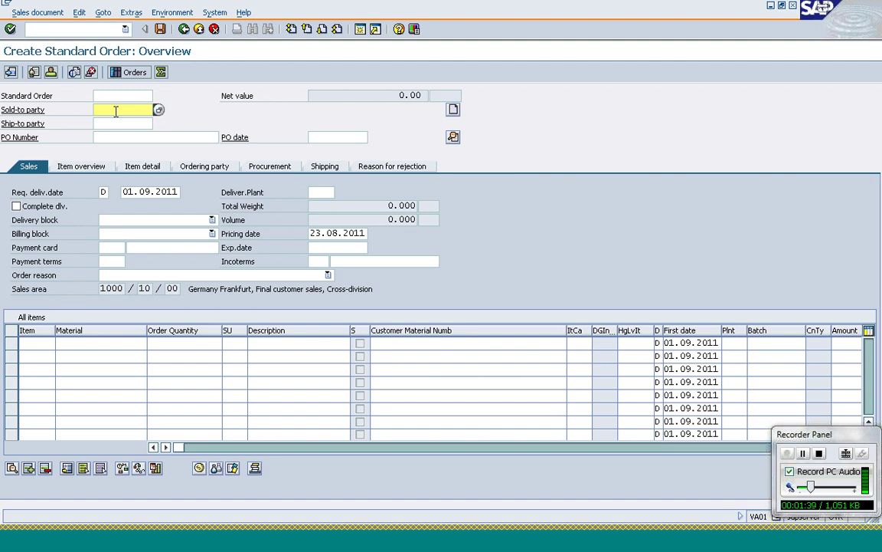
# - Enter the customer's number as the sold-to party and "Dely & Invoice Split" as the PO number
pyautogui.write('t-')
pyautogui.press('Return')
pyautogui.press('Tab')
pyautogui.press('Tab')
pyautogui.write('Dely')
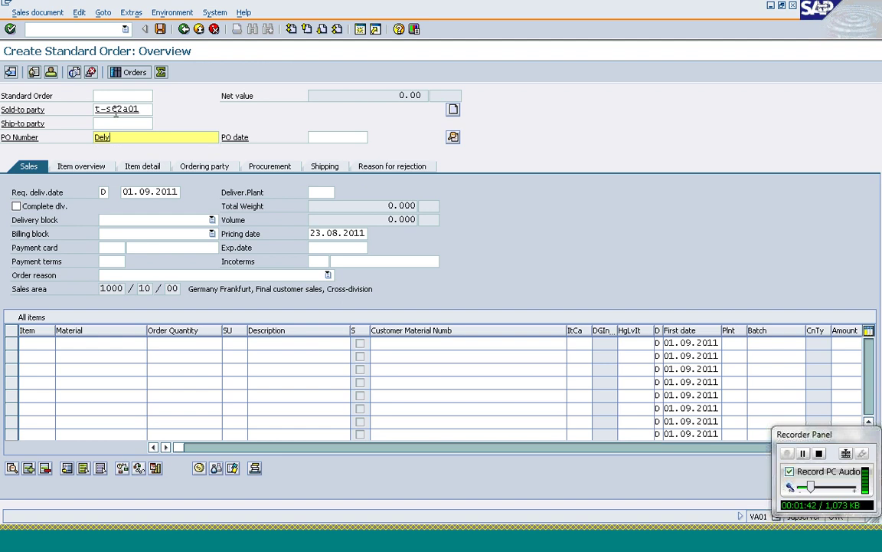
pyautogui.write(' & Invoice Split')
# - Enter materials t-at101, t-at102 and t-at103 in the first three item lines of the order
pyautogui.click(98, 344)
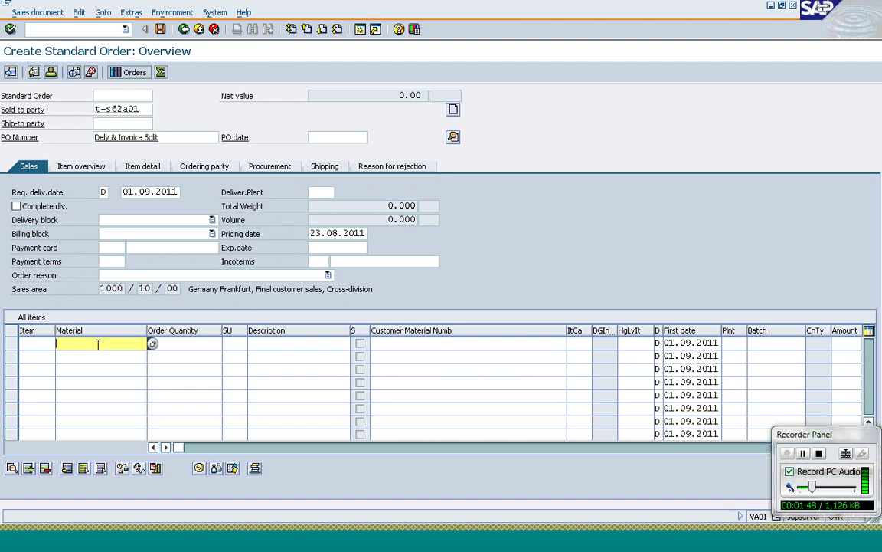
pyautogui.write('t')
pyautogui.write('-ay')
pyautogui.press('BackSpace')
pyautogui.write('t101')
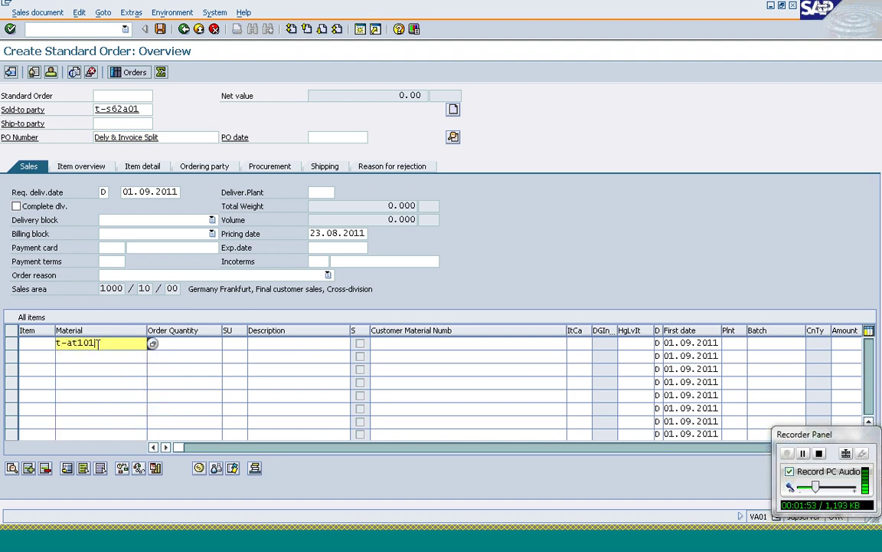
pyautogui.press('Return')
pyautogui.write('t-a')
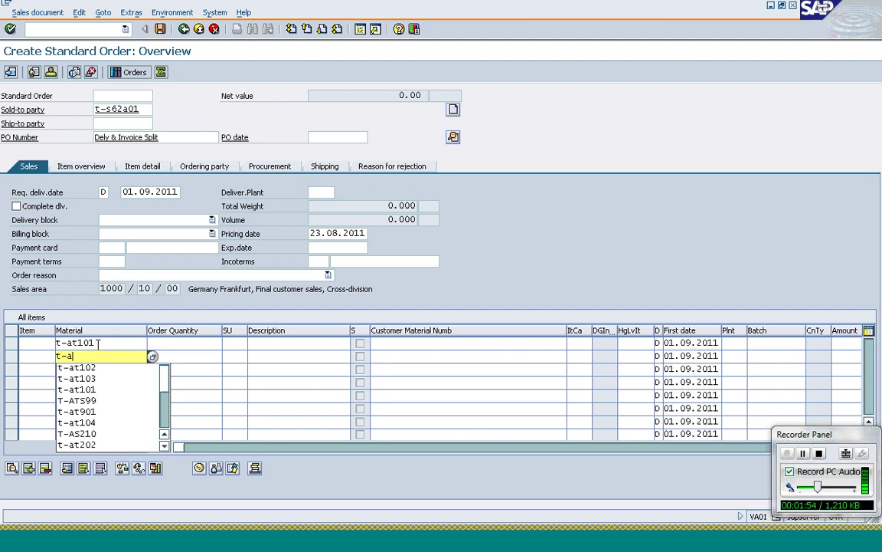
pyautogui.write('t102')
pyautogui.press('Return')
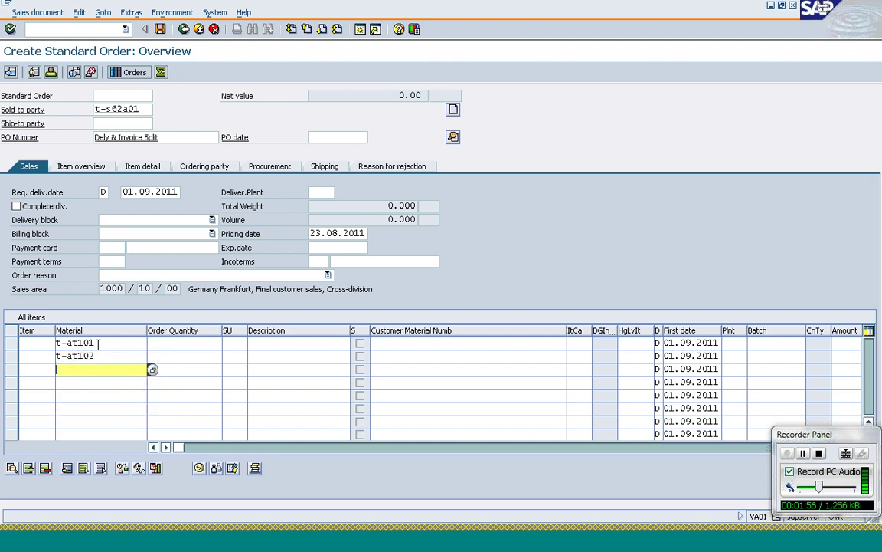
pyautogui.write('t-a')
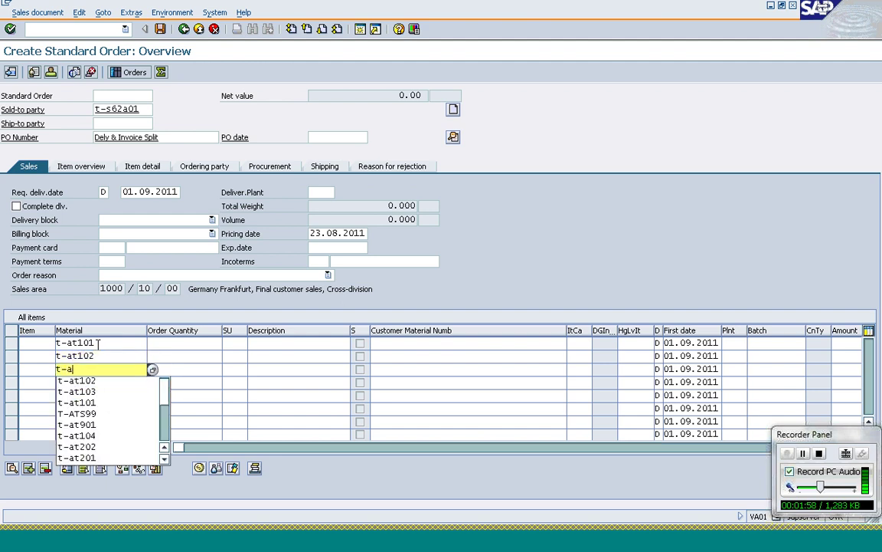
pyautogui.write('t103')
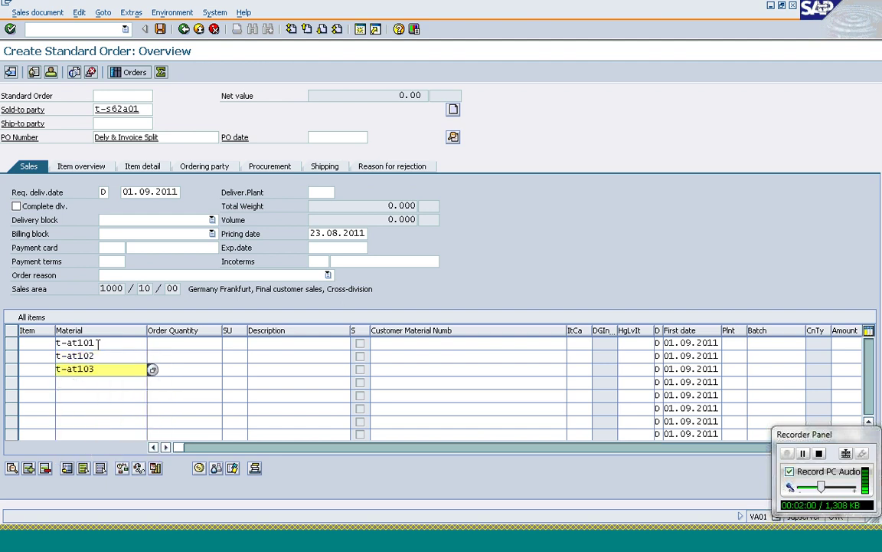
# - Set the order quantity to 10 for each of the three materials and validate the entries
pyautogui.click(179, 347)
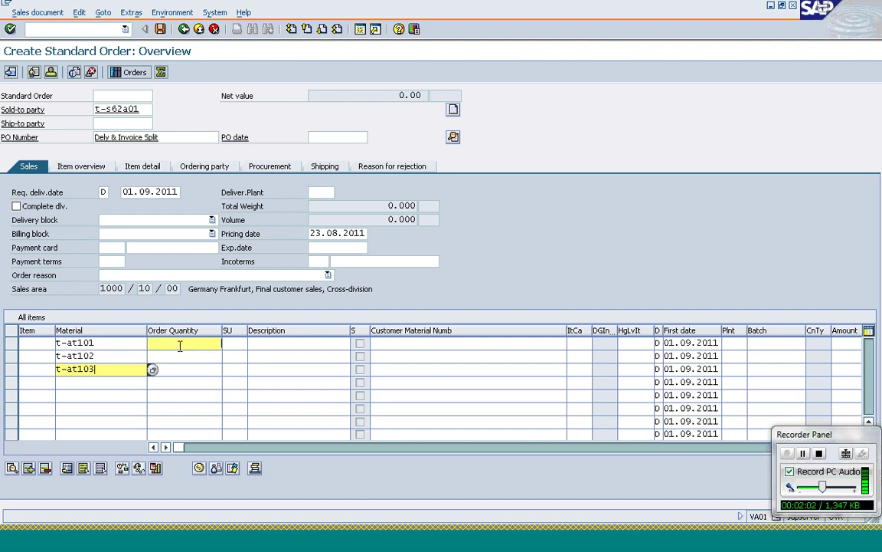
pyautogui.write('10')
pyautogui.press('Down')
pyautogui.write('10')
pyautogui.press('Down')
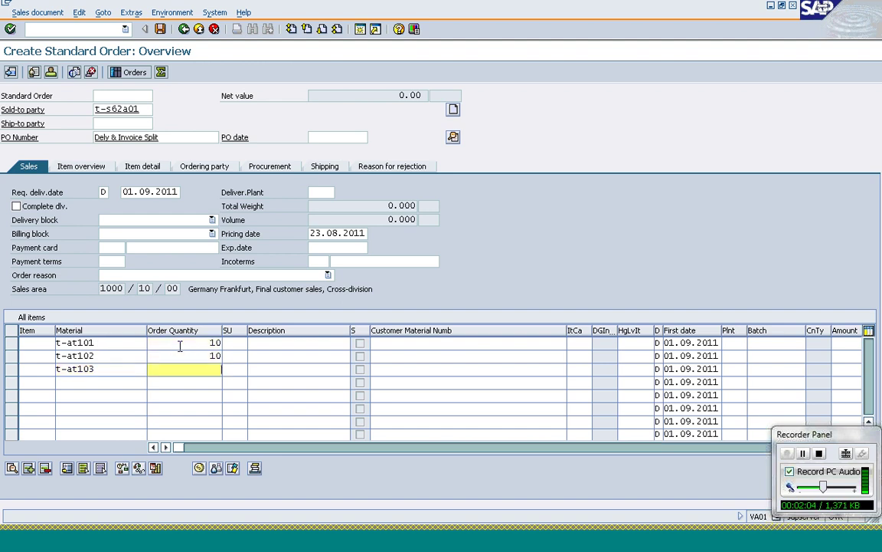
pyautogui.write('10')
pyautogui.press('Return')
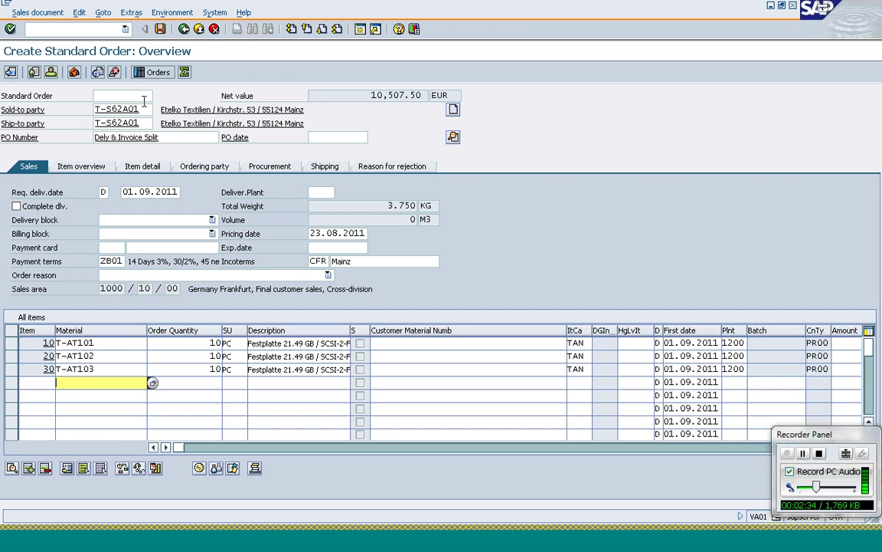
# - Open the details of all three order items together and show item 10's billing data, focusing on its payment terms
pyautogui.click(12, 343)
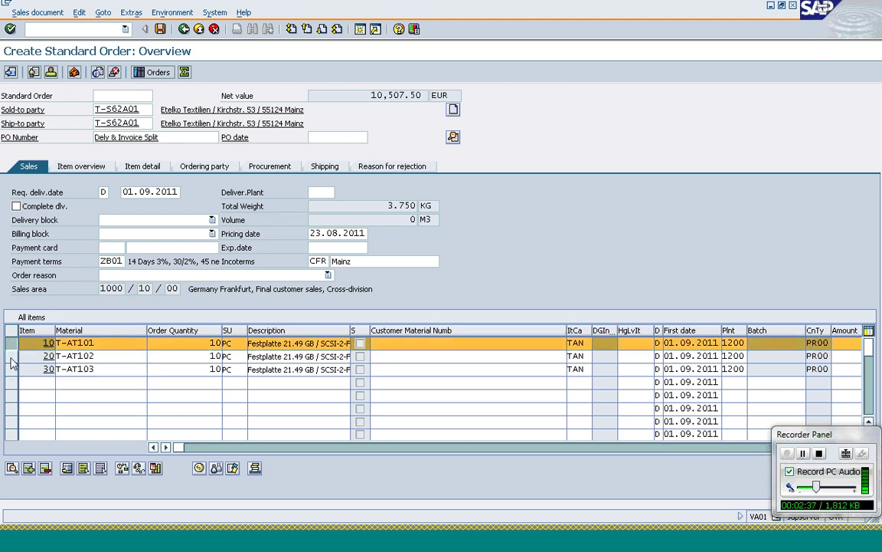
pyautogui.click(11, 357)
pyautogui.click(12, 371)
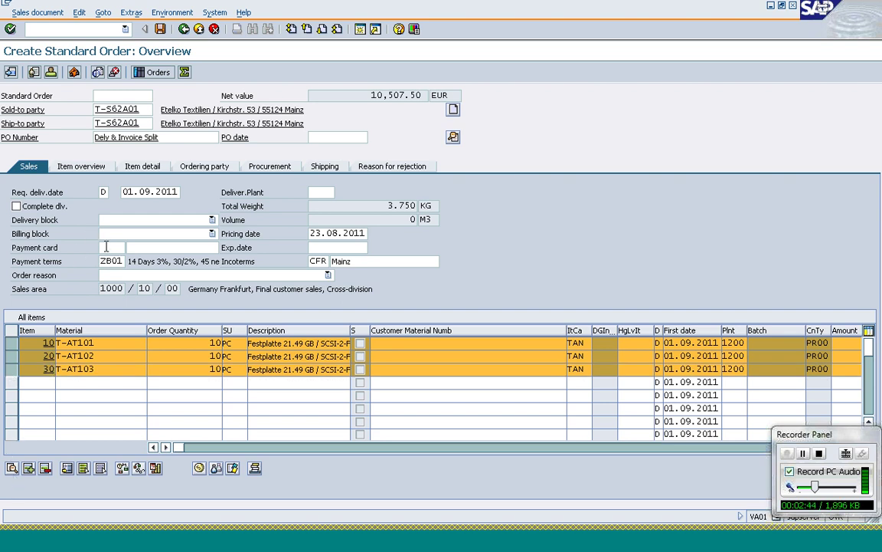
pyautogui.click(13, 469)
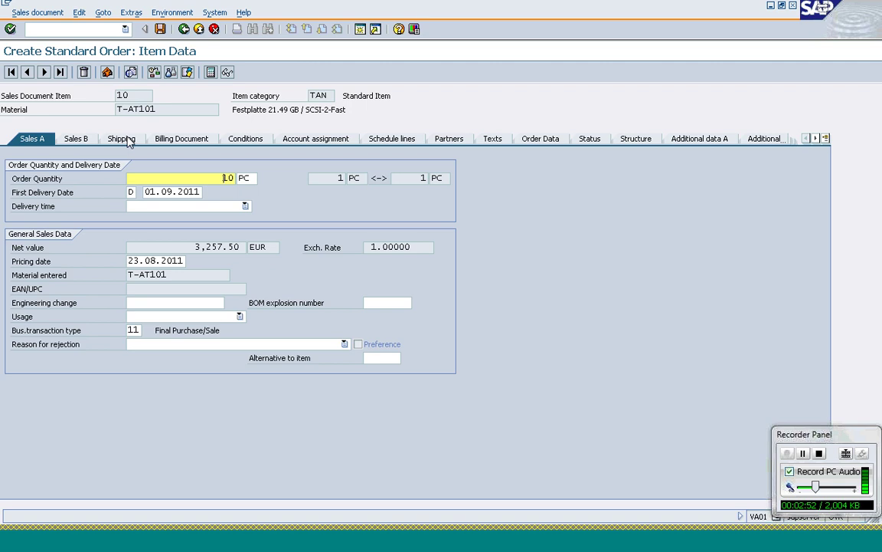
pyautogui.click(199, 142)
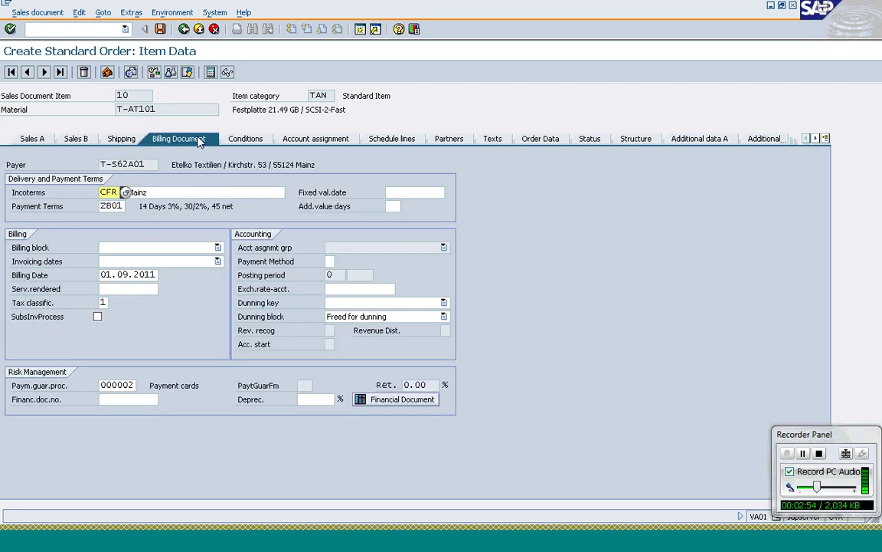
pyautogui.click(116, 205)
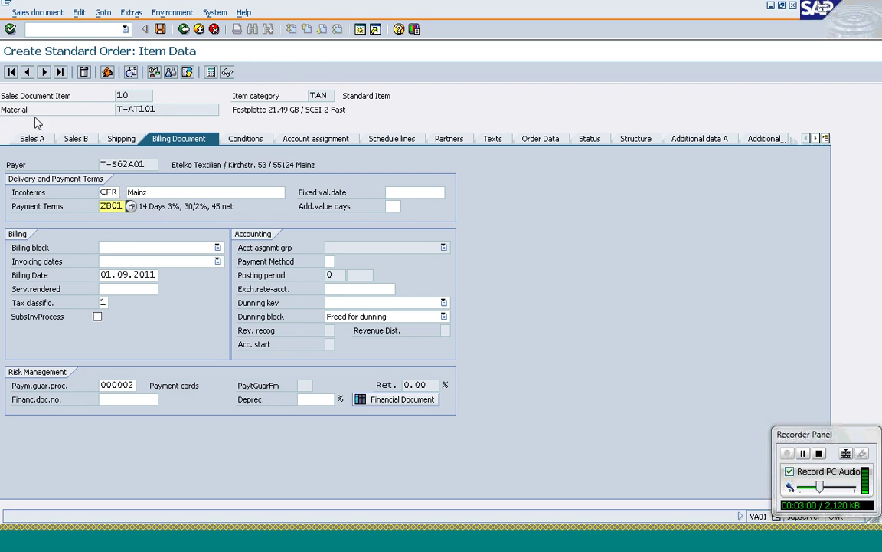
# - Set the Incoterms of item 20 to EXW, acknowledge the freight message and proceed to item 30
pyautogui.click(43, 72)
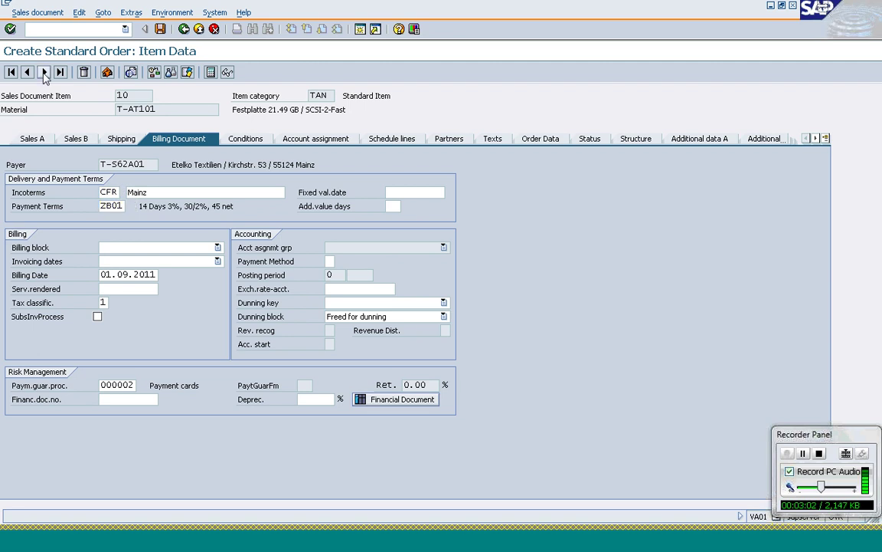
pyautogui.click(108, 192)
pyautogui.write('XW')
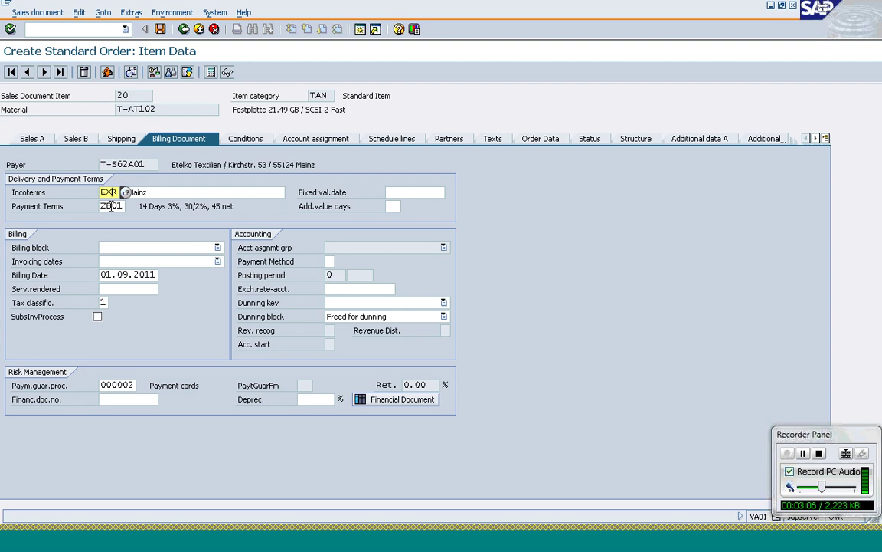
pyautogui.click(163, 192)
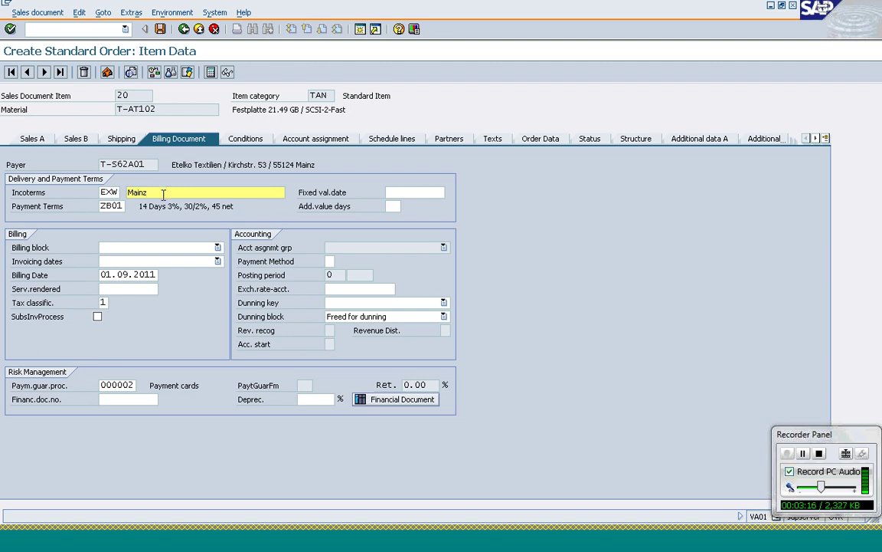
pyautogui.click(109, 193)
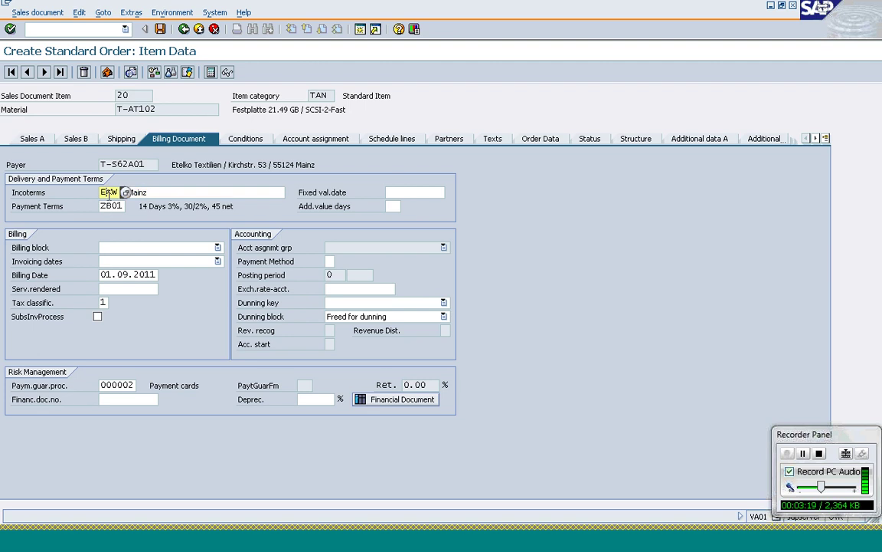
pyautogui.click(44, 72)
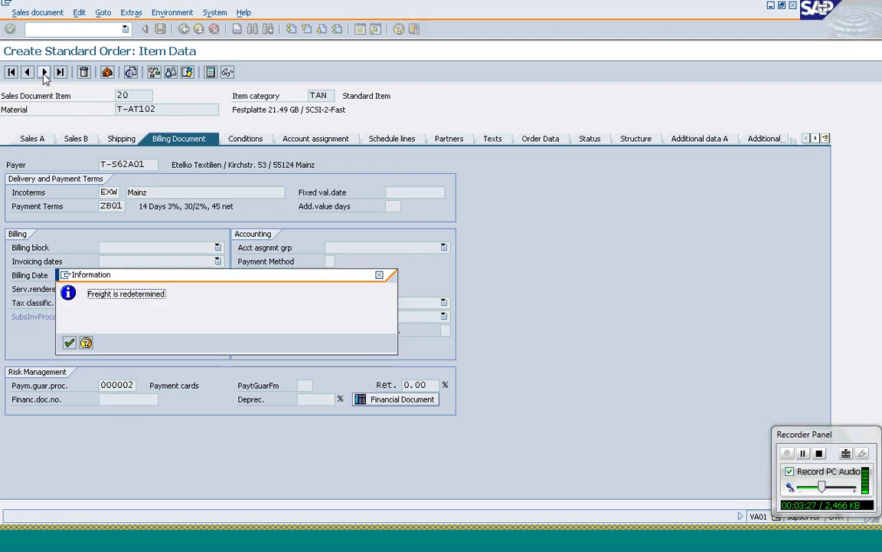
pyautogui.click(70, 343)
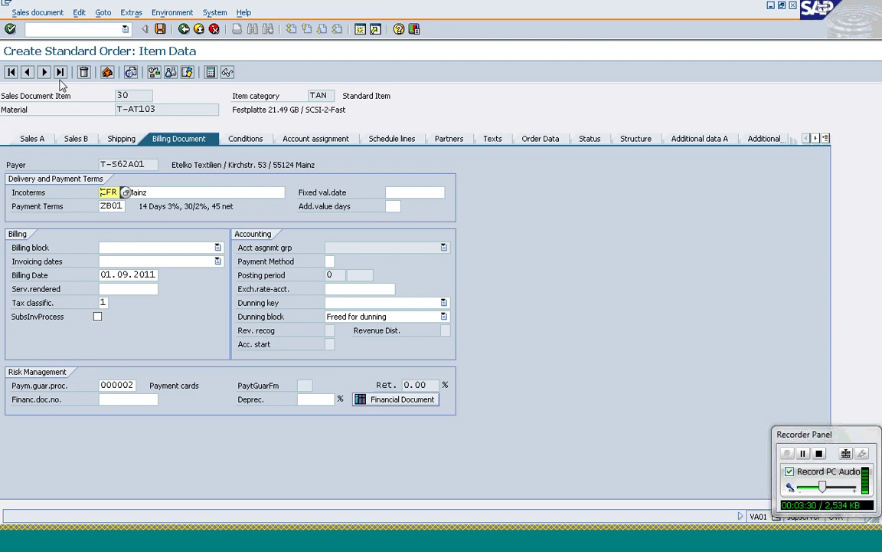
# - Choose payment terms 0003 for item 30 and return to the order overview
pyautogui.click(102, 206)
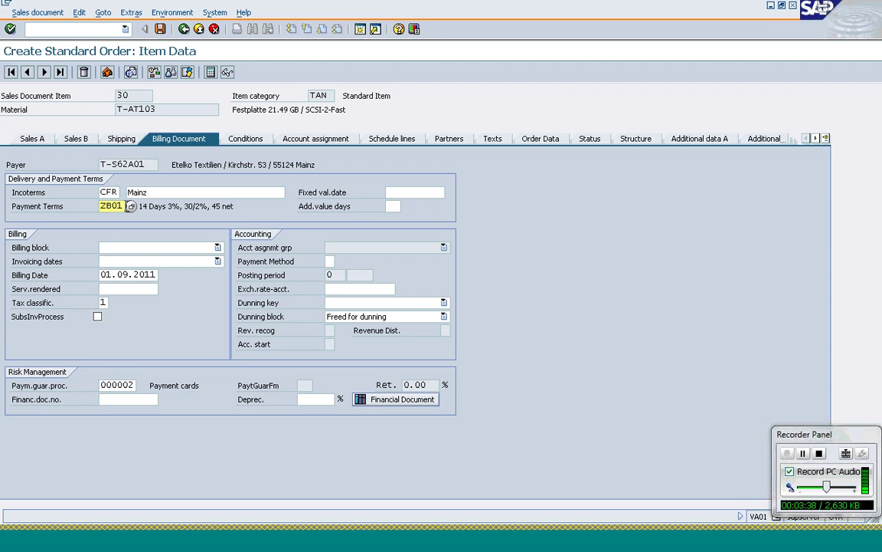
pyautogui.click(131, 206)
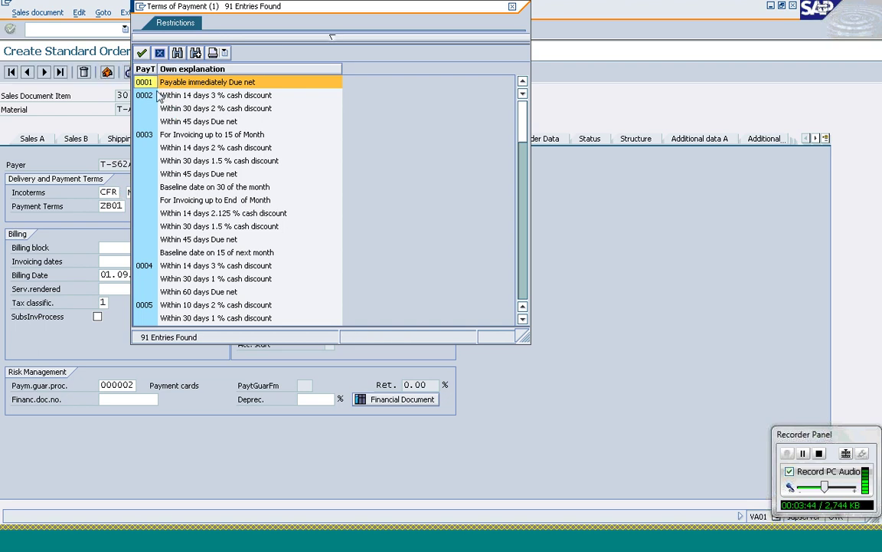
pyautogui.doubleClick(143, 132)
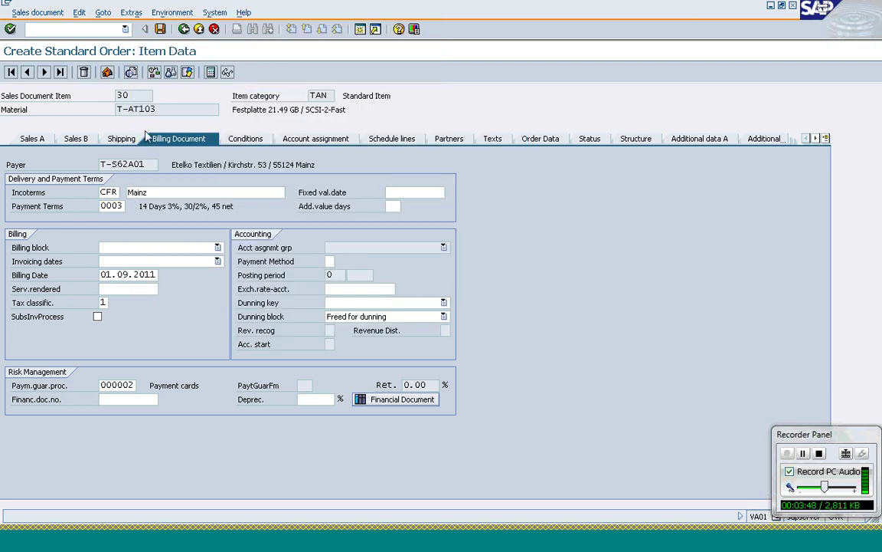
pyautogui.click(112, 207)
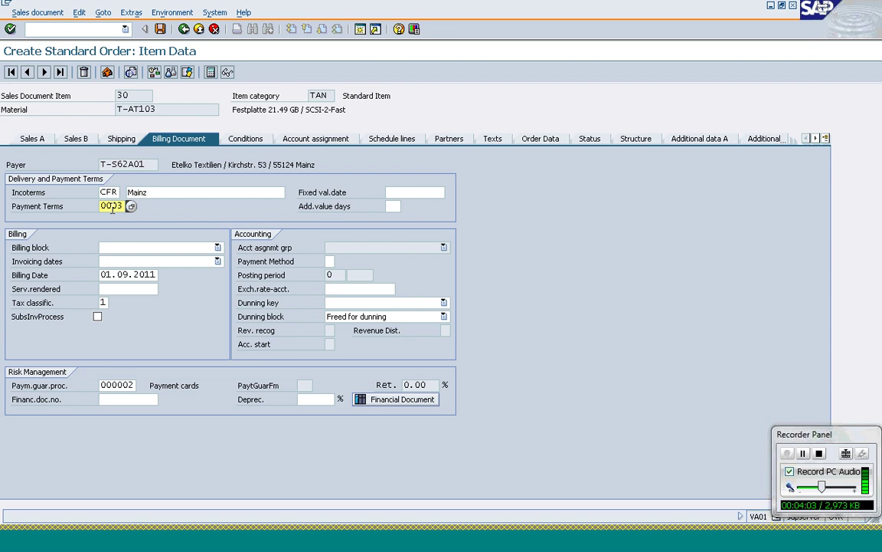
pyautogui.click(184, 29)
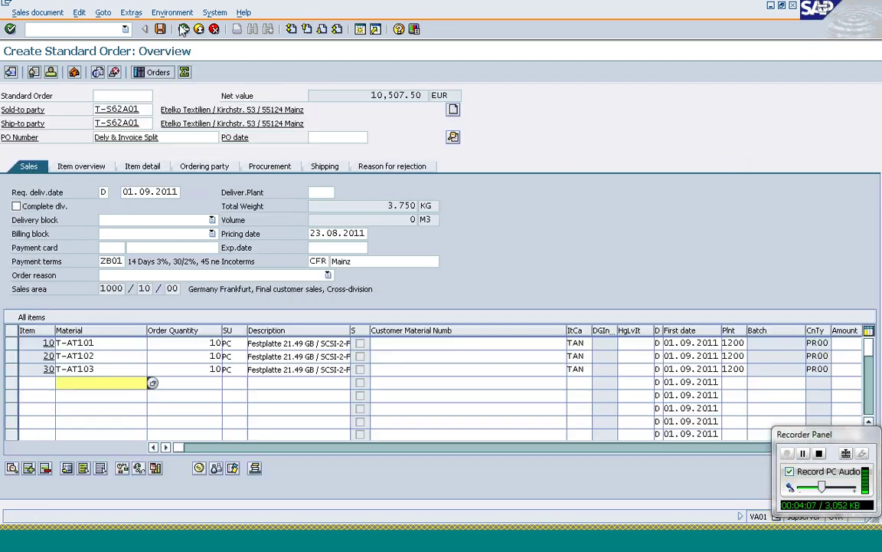
# - Start the outbound delivery directly from the sales order and leave the displayed log
pyautogui.click(44, 16)
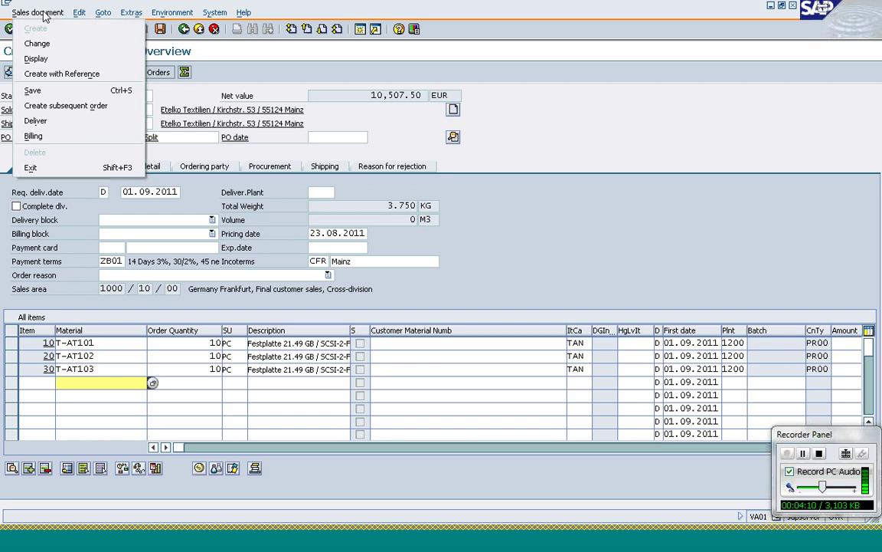
pyautogui.click(55, 125)
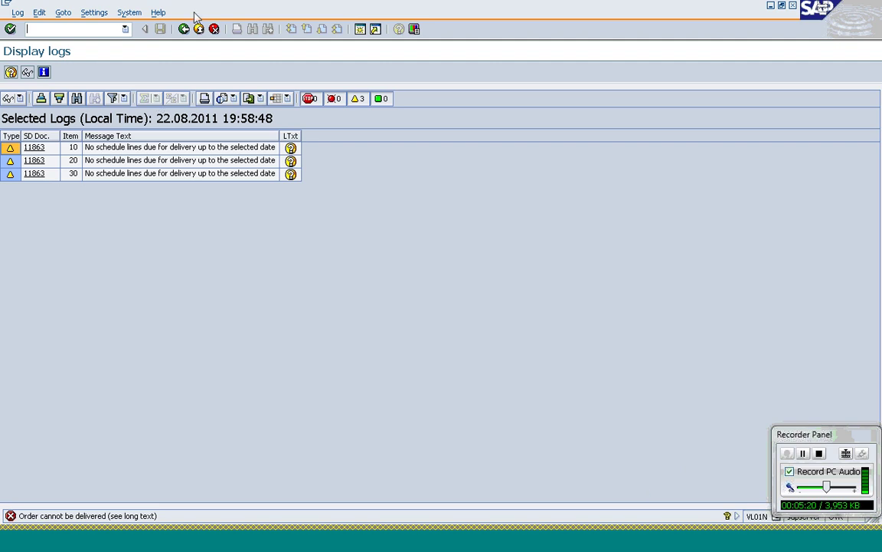
pyautogui.click(184, 30)
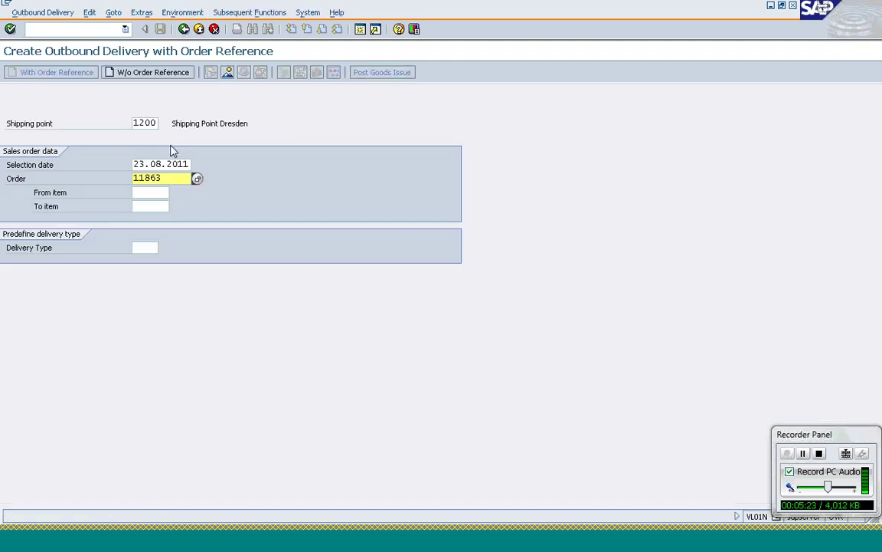
# - Set the delivery's selection date to 03.09.2011 and open the outbound delivery for the referenced order
pyautogui.click(133, 164)
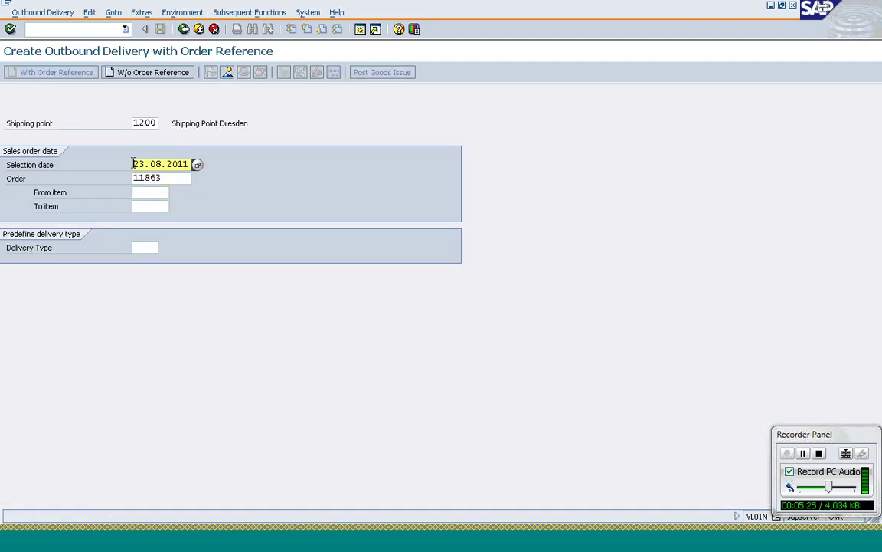
pyautogui.press('Right')
pyautogui.press('Right')
pyautogui.press('Right')
pyautogui.press('Right')
pyautogui.write('9')
pyautogui.press('Tab')
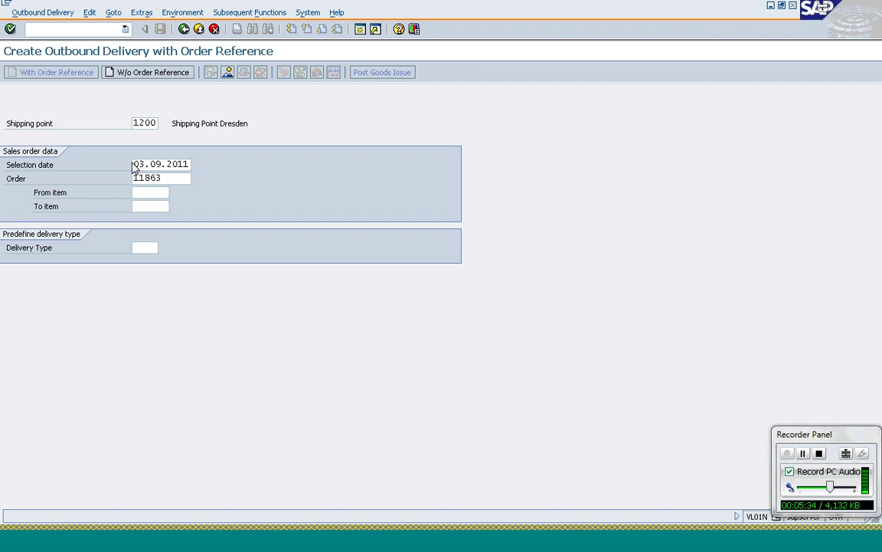
pyautogui.press('Return')
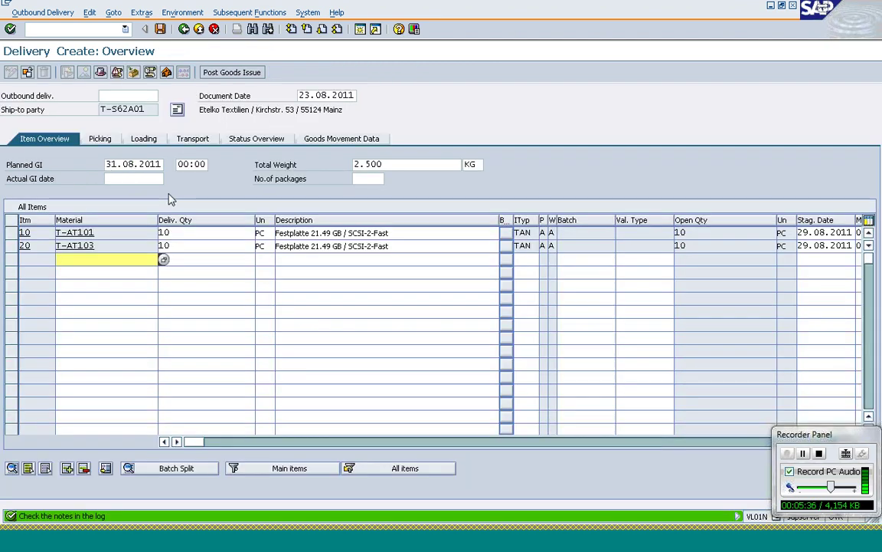
pyautogui.click(199, 234)
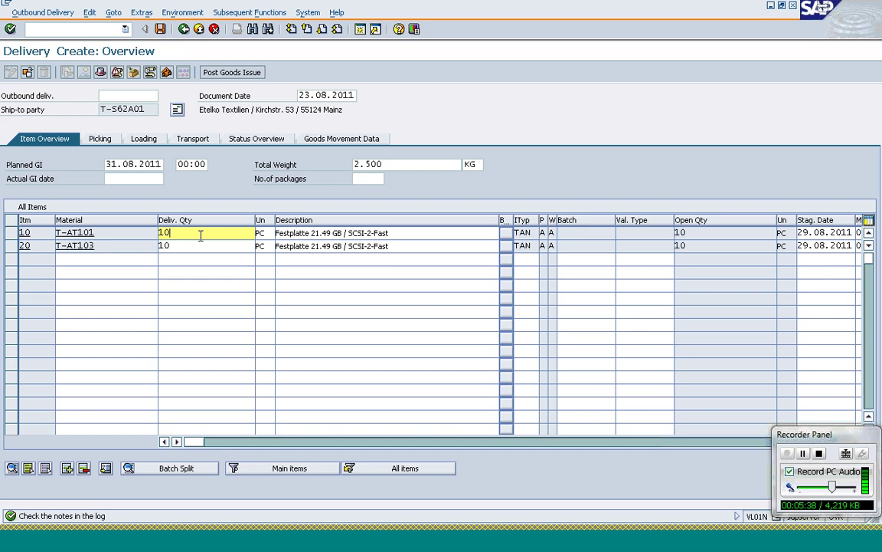
# - Save the outbound delivery containing materials T-AT101 and T-AT103, 10 pieces each
pyautogui.click(189, 257)
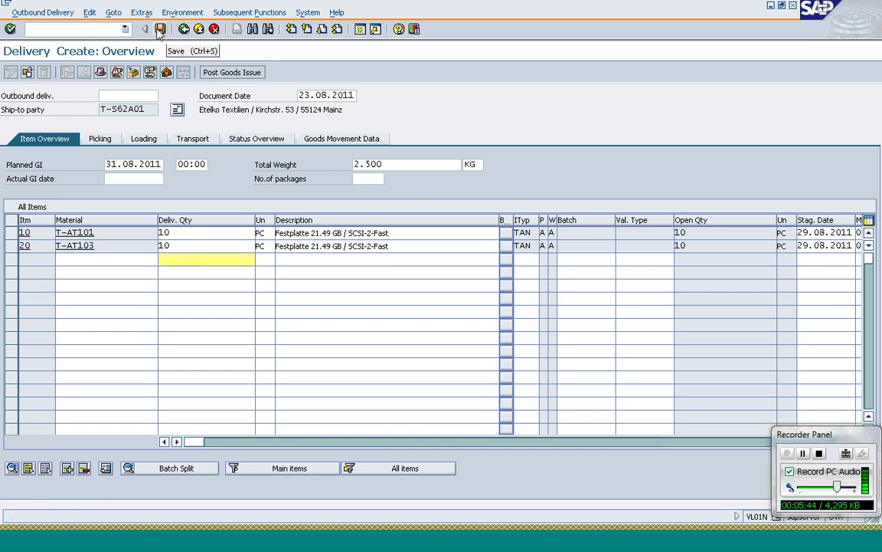
pyautogui.click(160, 30)
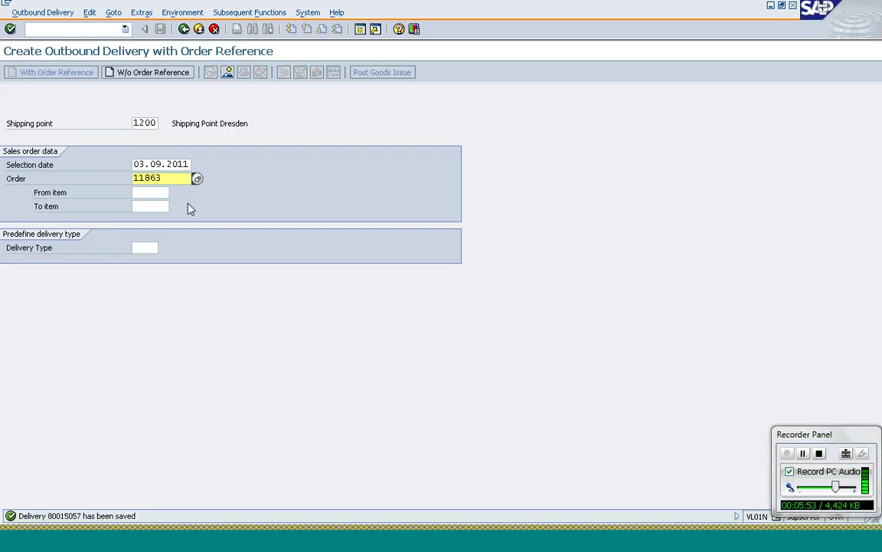
# - Try to create a second outbound delivery for the same order with selection date 03.09.2011, and leave the transaction
pyautogui.click(173, 165)
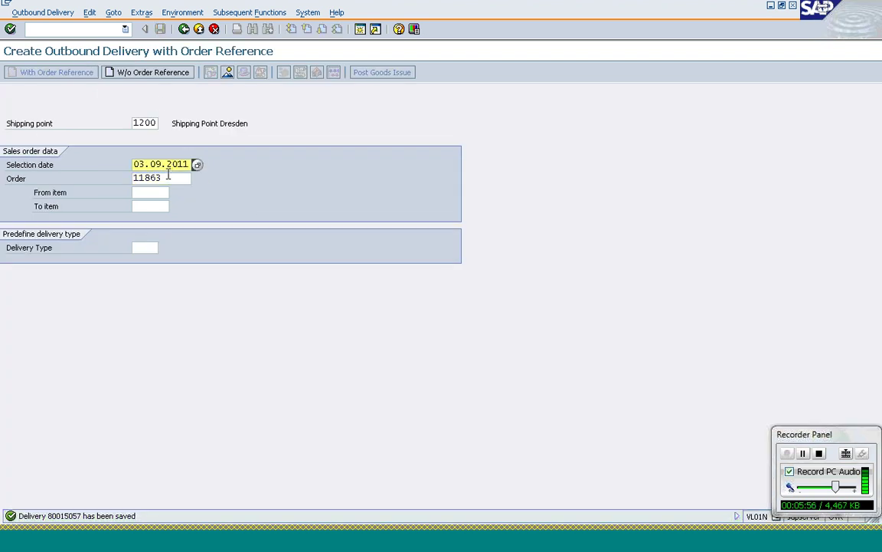
pyautogui.click(168, 177)
pyautogui.press('Return')
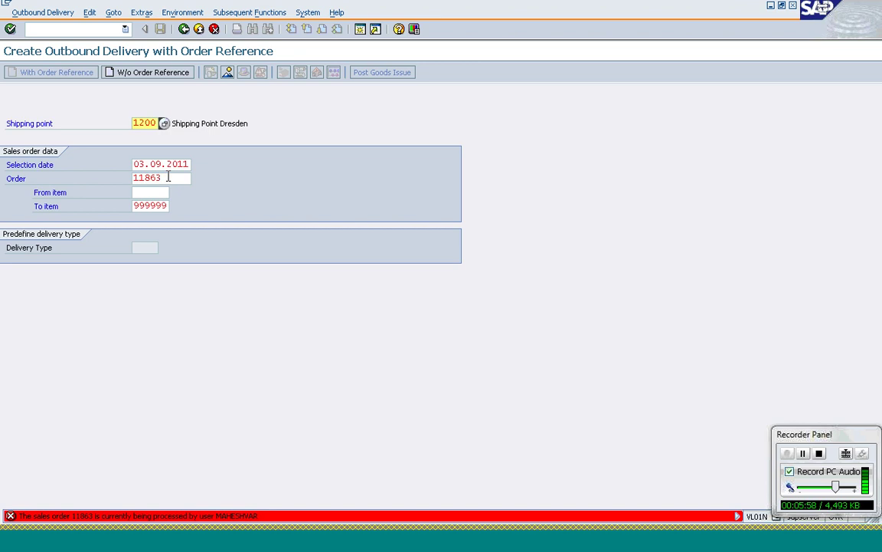
pyautogui.click(168, 177)
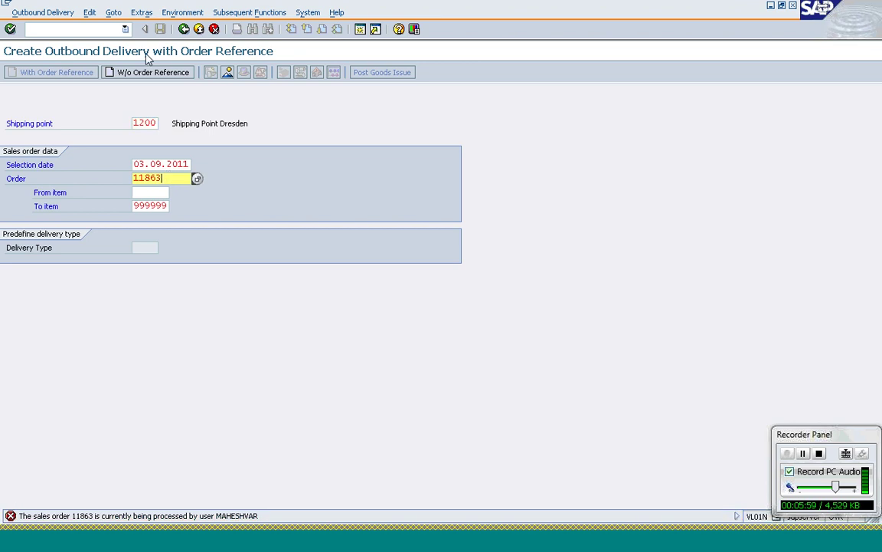
pyautogui.click(184, 31)
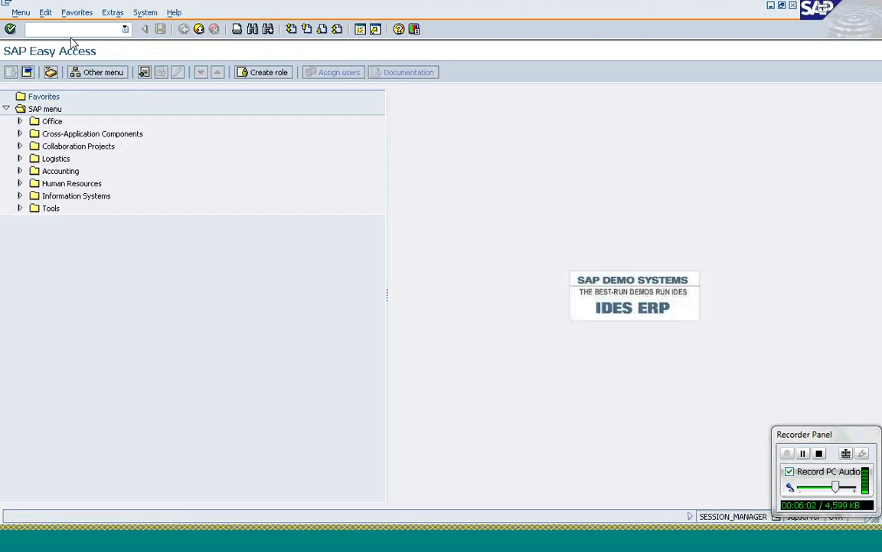
# - Retry the outbound delivery for the same order from shipping point 1200, and return to the start screen
pyautogui.write('sm12')
pyautogui.press('Return')
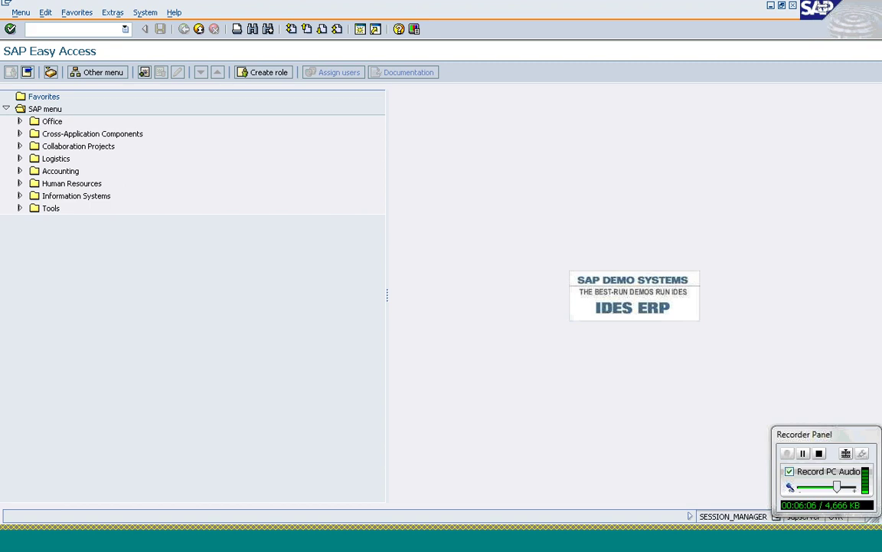
pyautogui.press('Return')
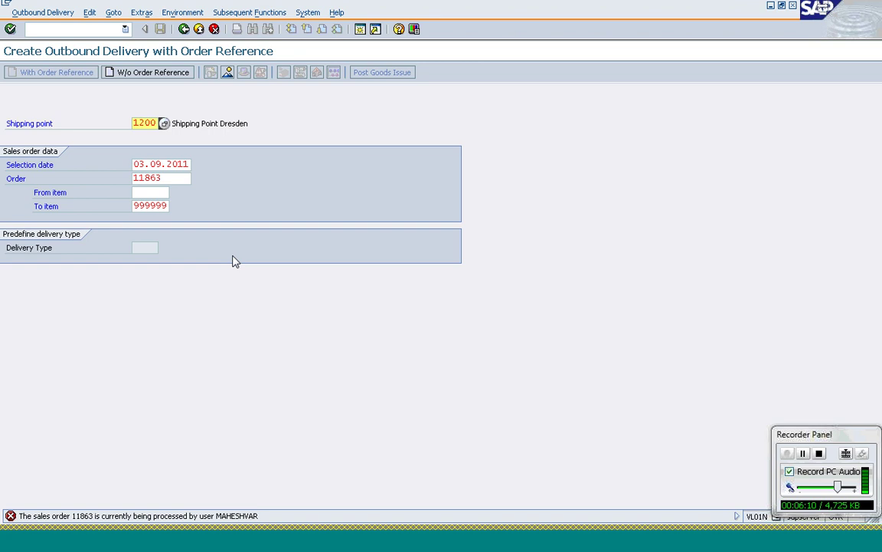
pyautogui.click(69, 30)
pyautogui.write('/n')
pyautogui.press('Return')
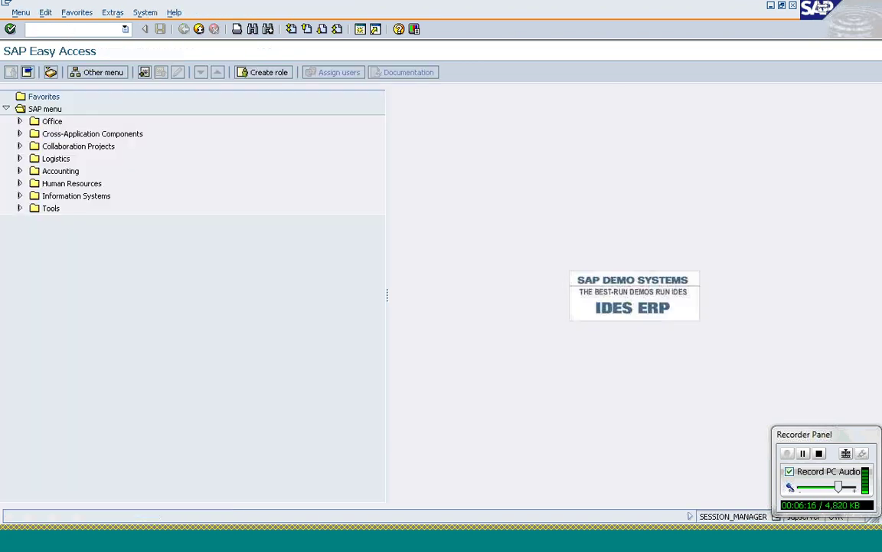
# - Open the current sales order for changing with transaction VA02
pyautogui.write('va02')
pyautogui.press('Return')
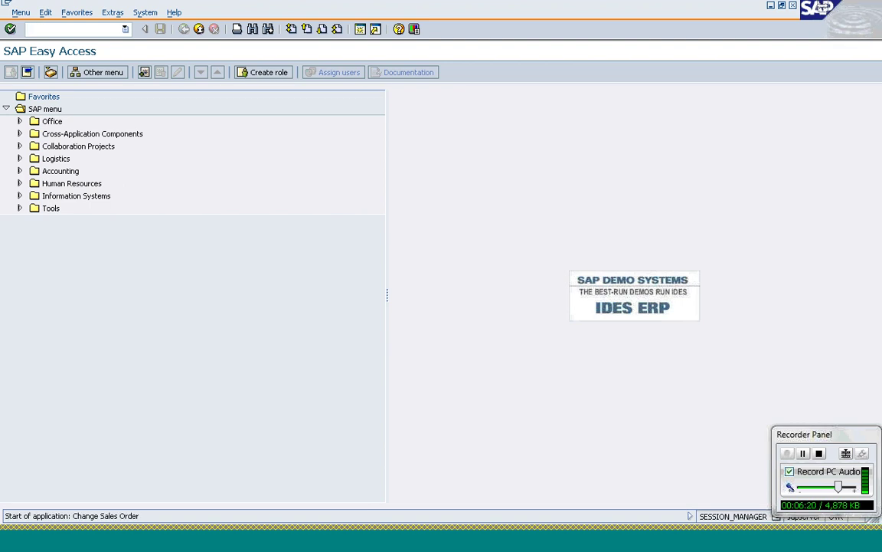
pyautogui.press('Return')
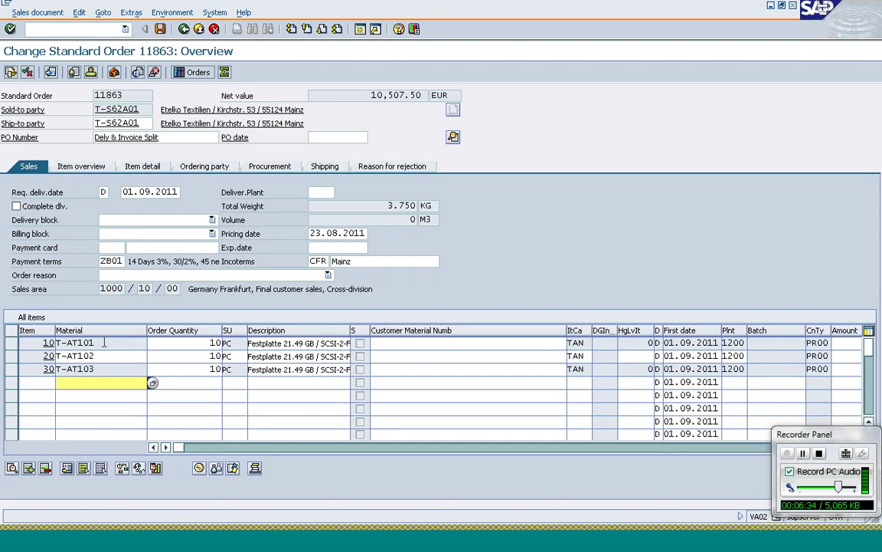
# - Start delivery from the sales order with items 10 and 30 selected, and save the outbound delivery for T-AT102
pyautogui.click(10, 344)
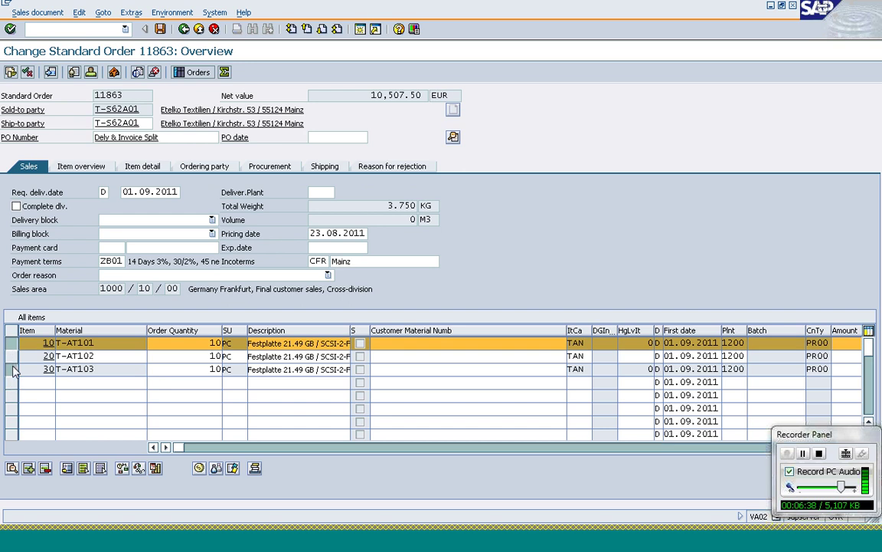
pyautogui.click(10, 370)
pyautogui.click(44, 17)
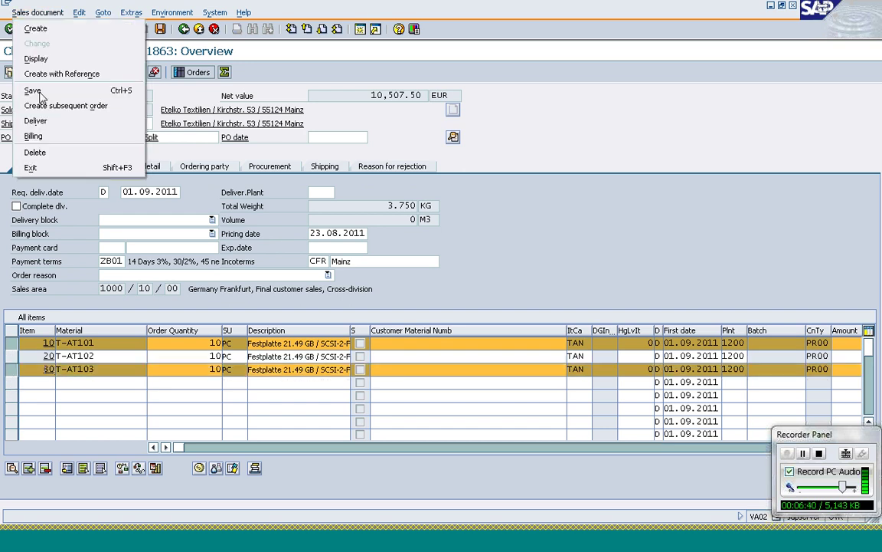
pyautogui.click(42, 121)
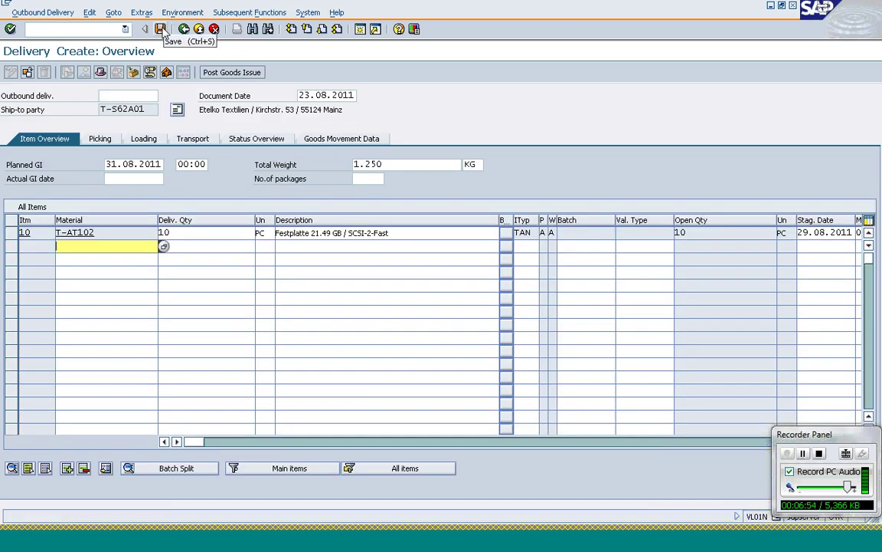
pyautogui.click(162, 31)
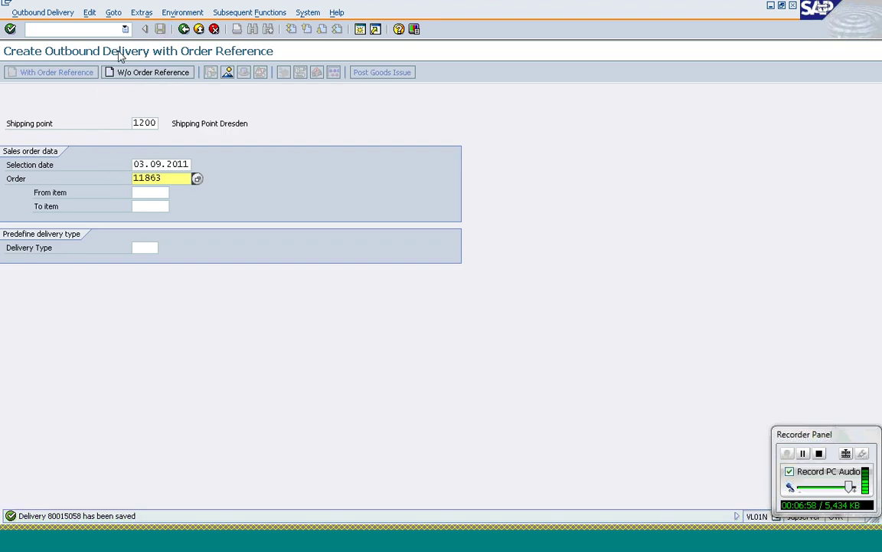
# - List the outbound deliveries for picking at shipping point 1200 in the Outbound Delivery Monitor (VL06O)
pyautogui.click(96, 32)
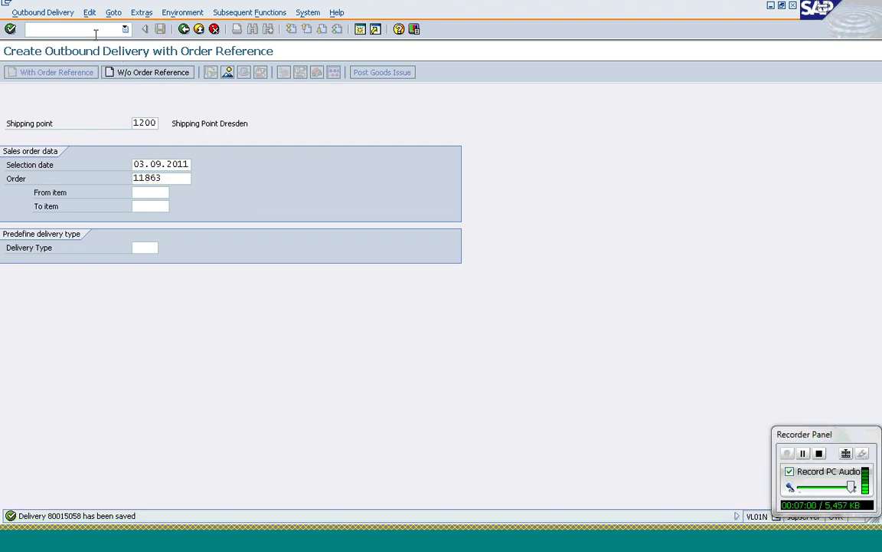
pyautogui.write('/nvl06o')
pyautogui.press('Return')
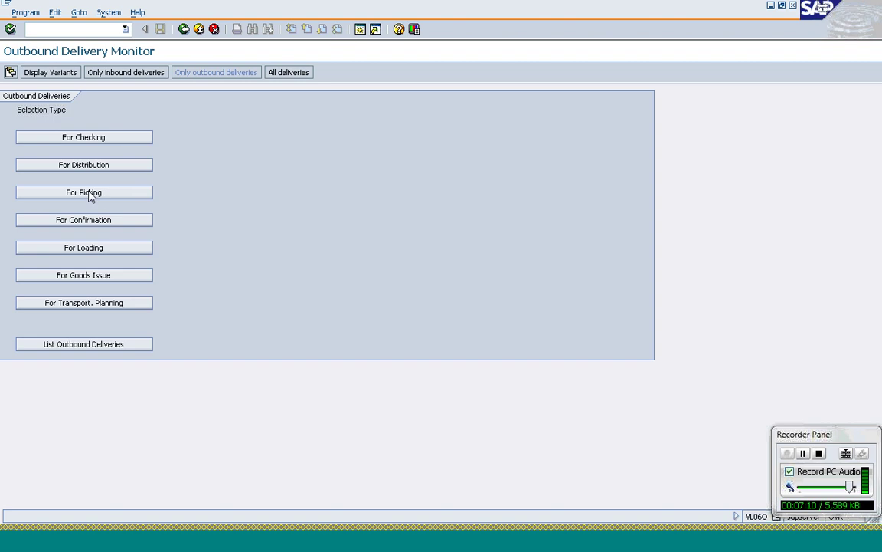
pyautogui.click(85, 192)
pyautogui.write('1')
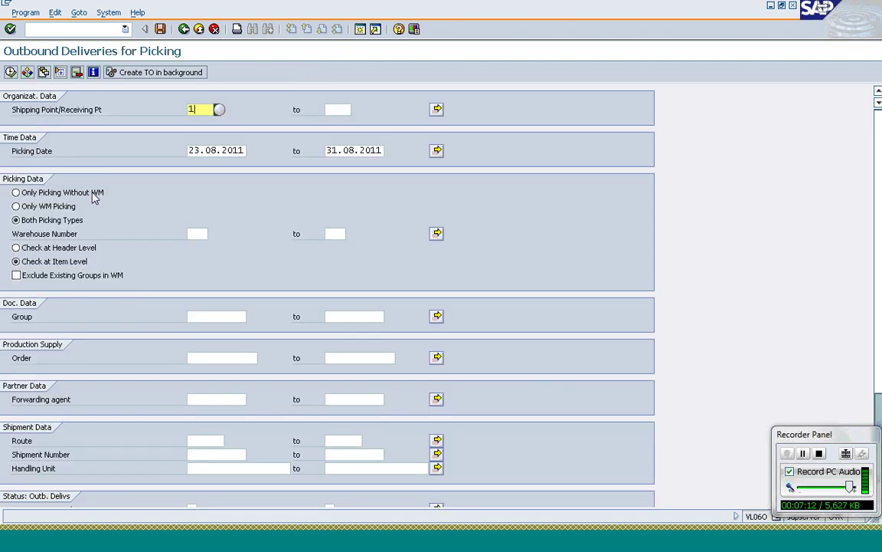
pyautogui.write('200')
pyautogui.press('Tab')
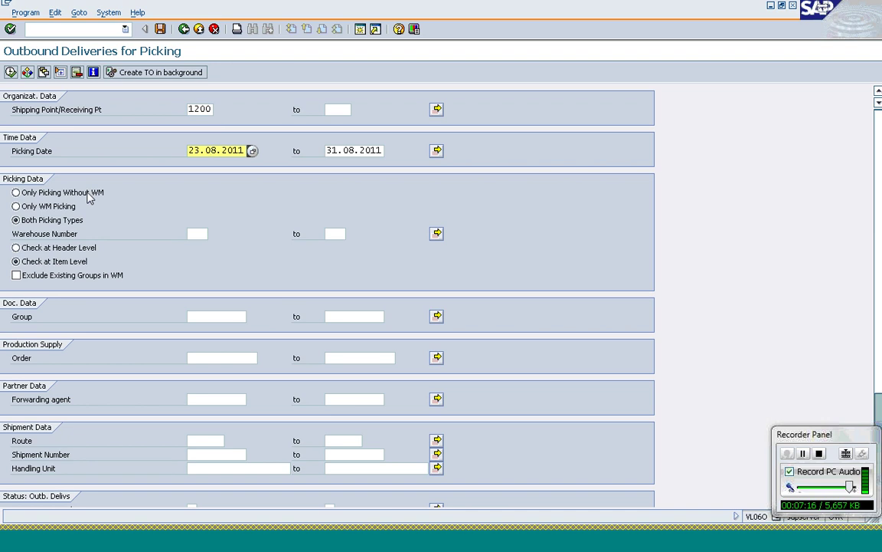
pyautogui.click(13, 76)
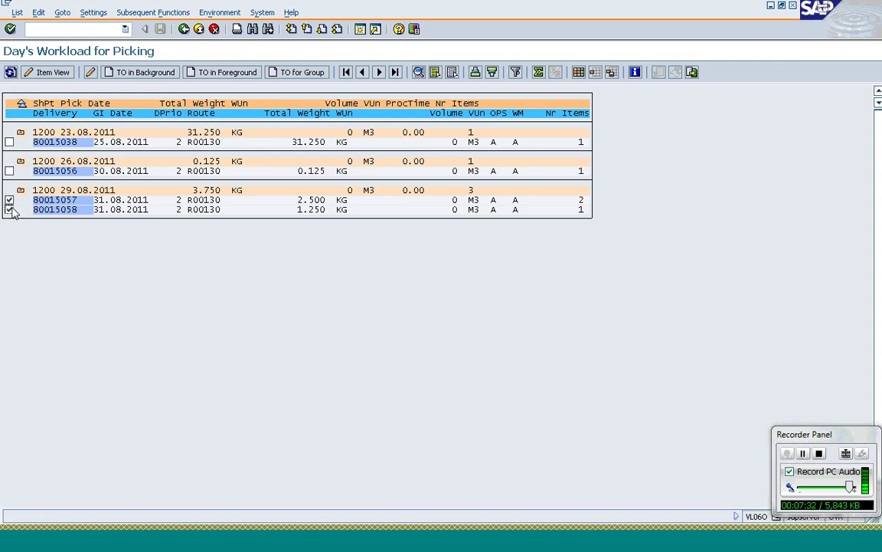
# - Try to create transfer orders in the background for the two 29.08.2011 deliveries with Adopt Pick Quantity 2, and leave the error display
pyautogui.click(136, 73)
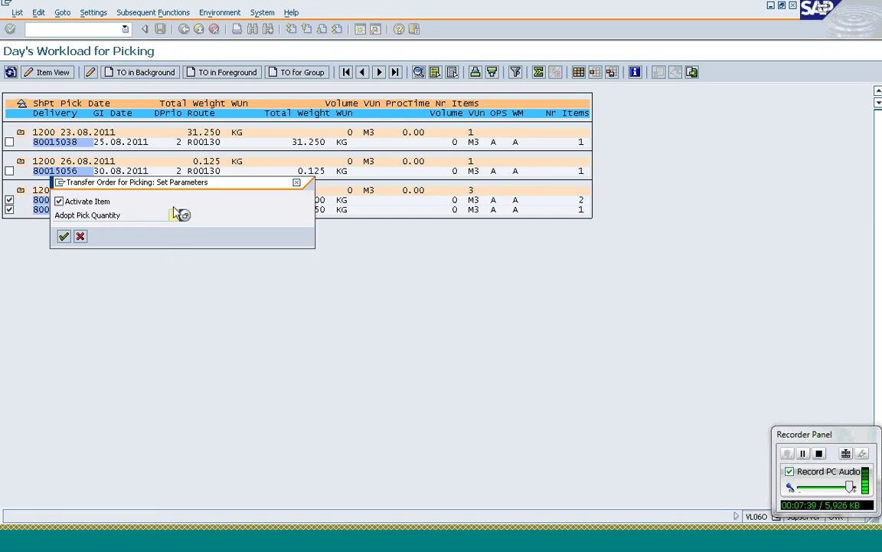
pyautogui.write('2')
pyautogui.click(65, 238)
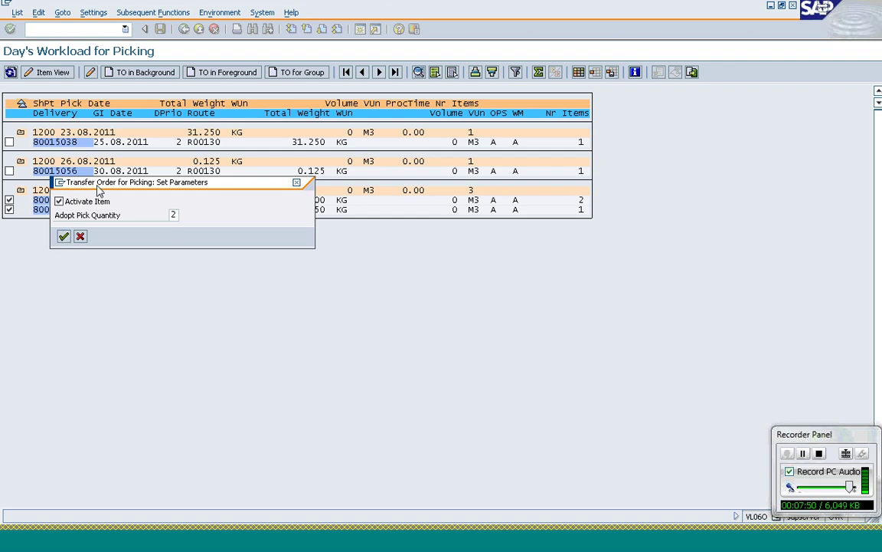
pyautogui.moveTo(98, 186); pyautogui.dragTo(164, 241)
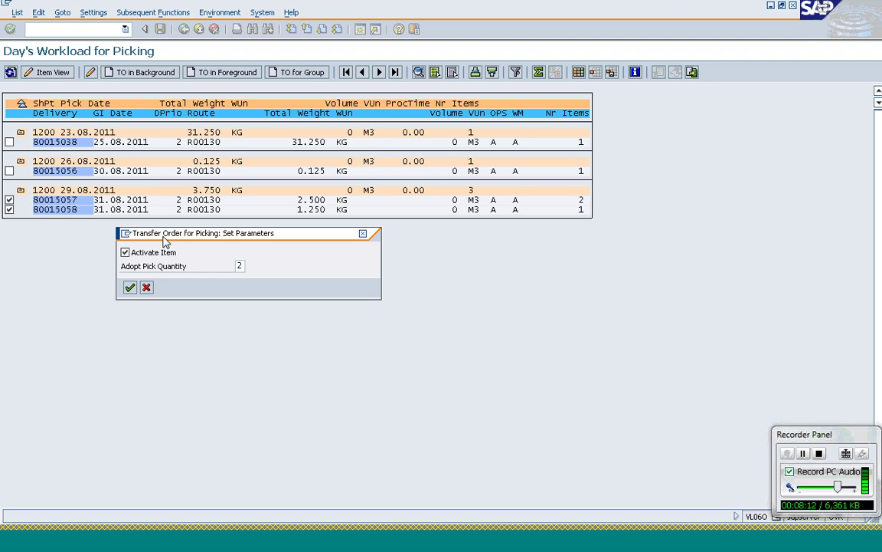
pyautogui.click(131, 288)
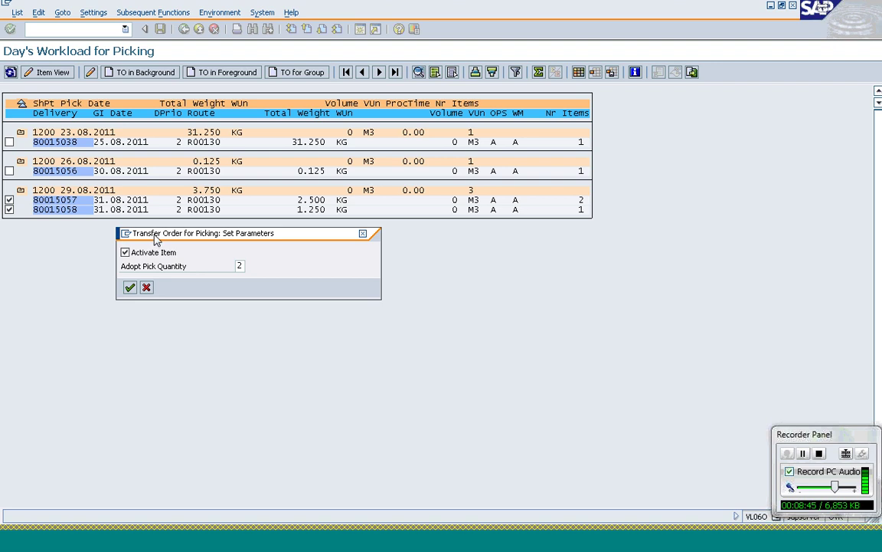
pyautogui.moveTo(156, 241); pyautogui.dragTo(203, 234)
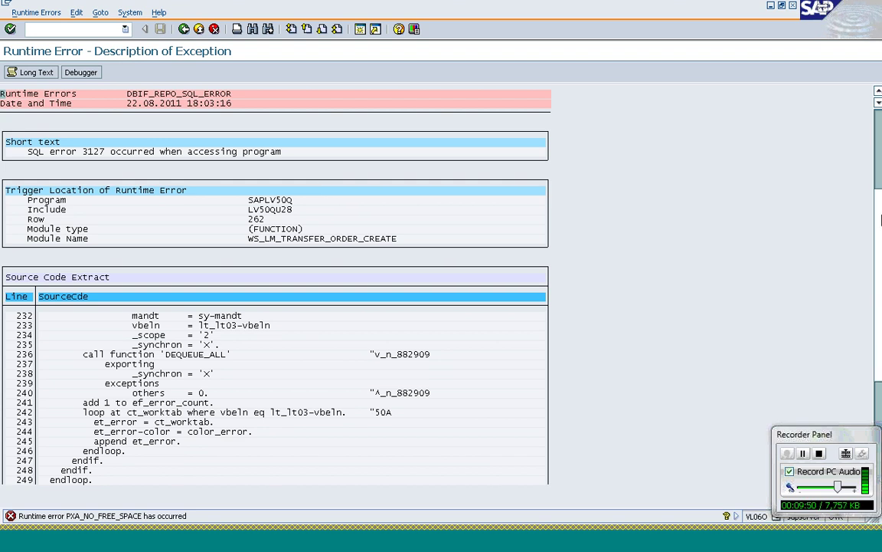
pyautogui.moveTo(881, 174); pyautogui.dragTo(881, 216)
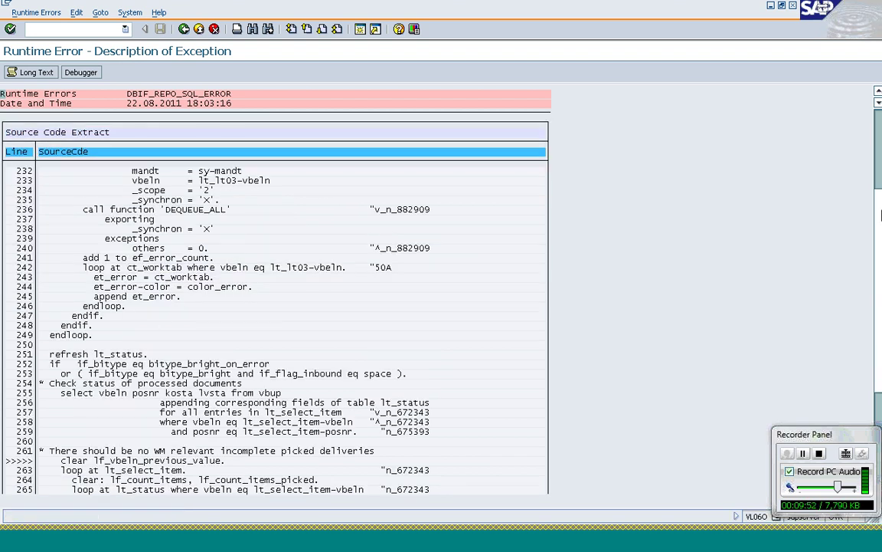
pyautogui.click(183, 29)
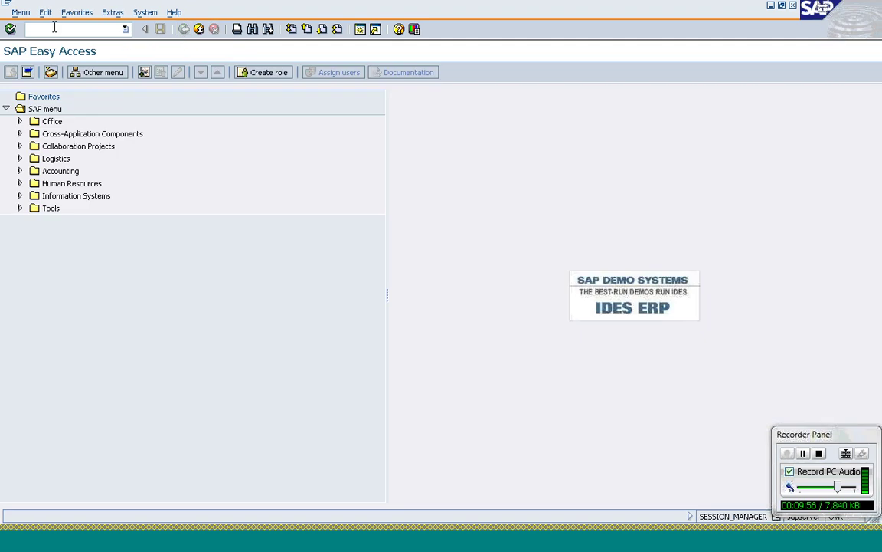
# - Open the outbound delivery for T-AT102 in change mode with transaction VL02N
pyautogui.write('vl02n')
pyautogui.press('Return')
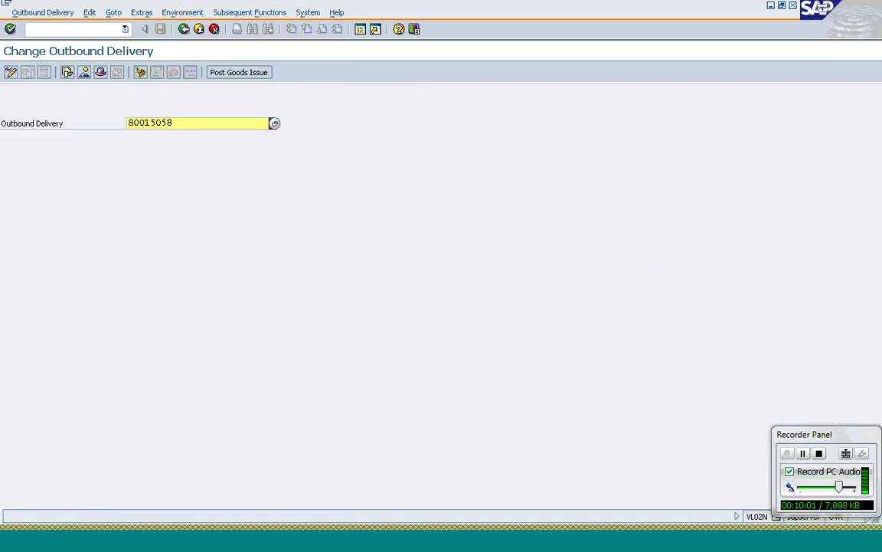
pyautogui.press('Return')
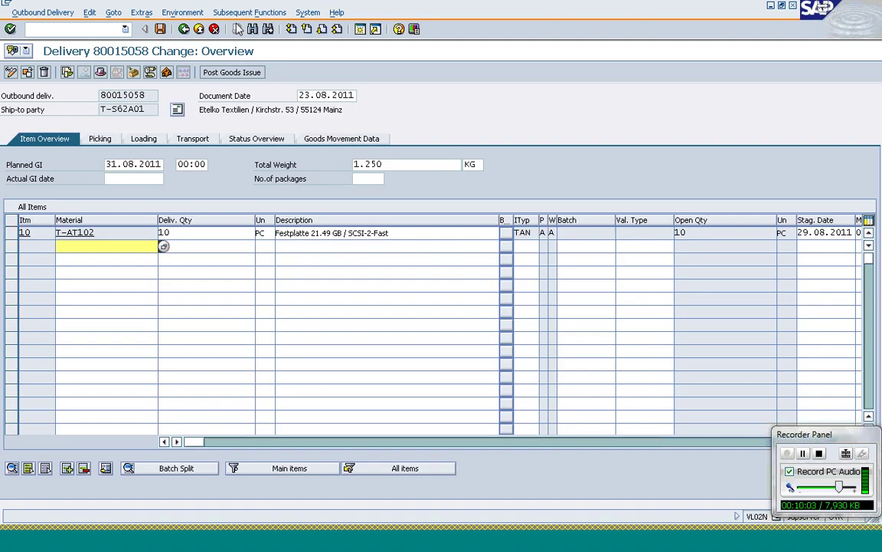
# - Switch from the T-AT102 delivery to its subsequent function and create the transfer order for warehouse 012
pyautogui.click(239, 13)
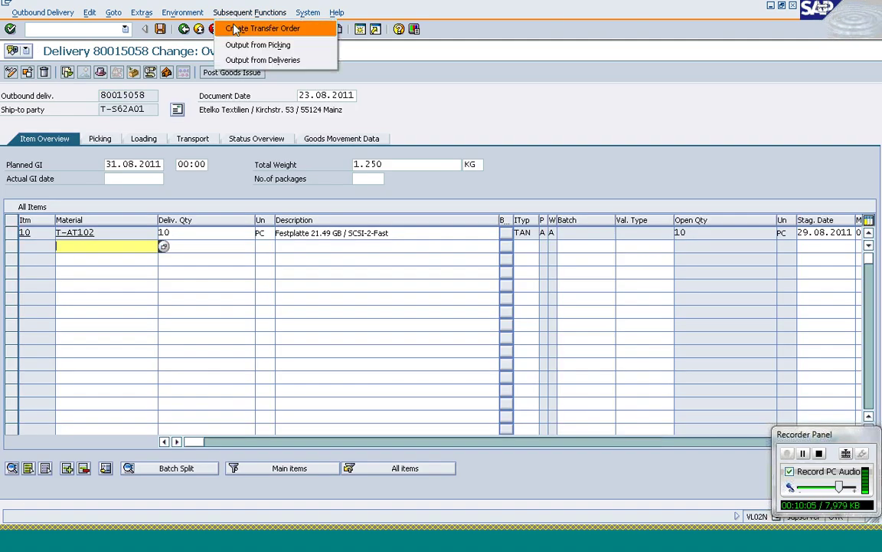
pyautogui.click(235, 27)
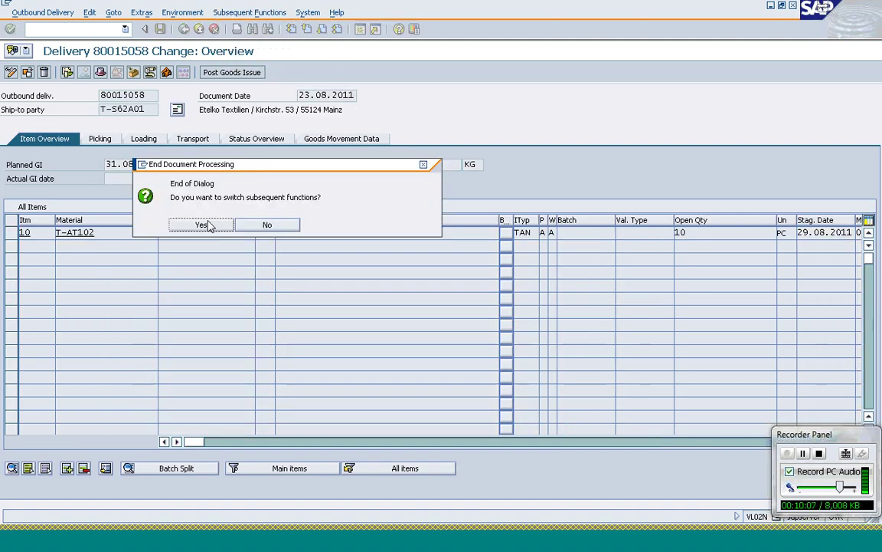
pyautogui.click(202, 224)
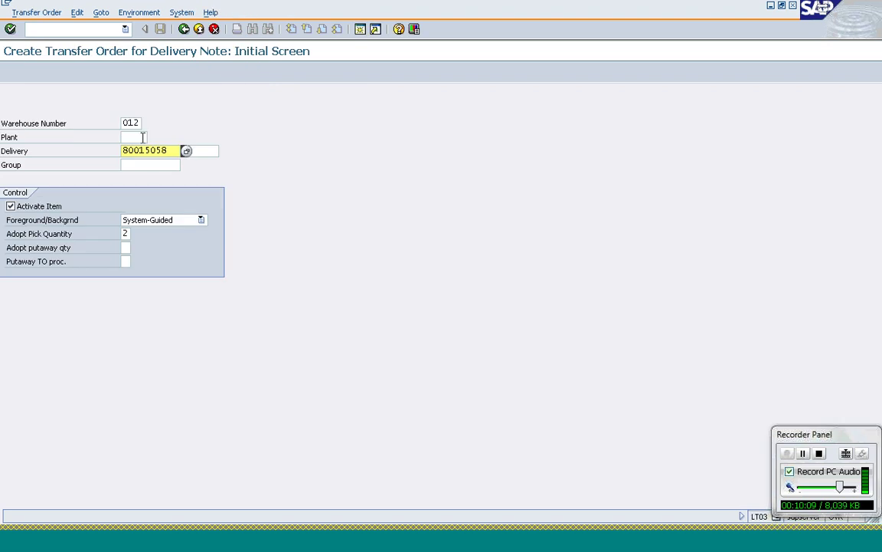
pyautogui.press('Return')
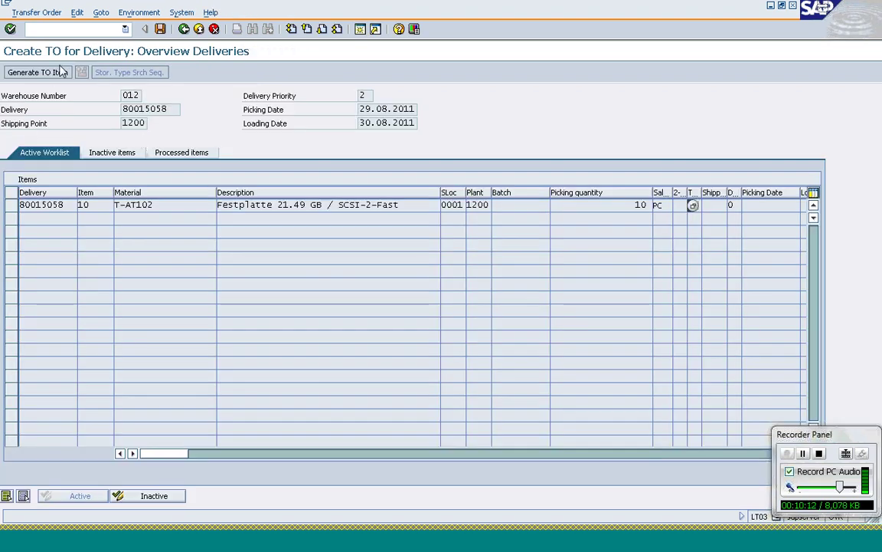
# - Change the last digit of the delivery number to 7 and open that delivery's items for transfer order creation
pyautogui.click(165, 151)
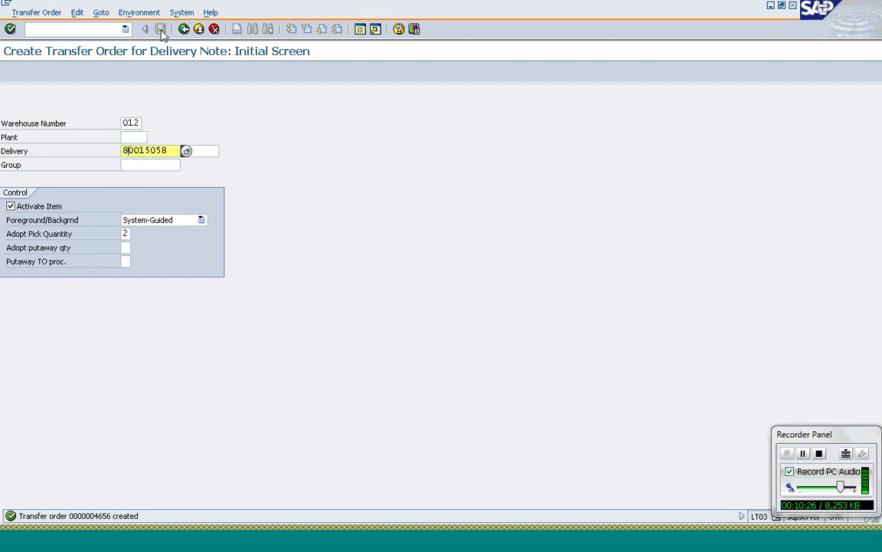
pyautogui.press('Right')
pyautogui.press('Right')
pyautogui.press('Right')
pyautogui.press('Right')
pyautogui.write('7')
pyautogui.click(160, 29)
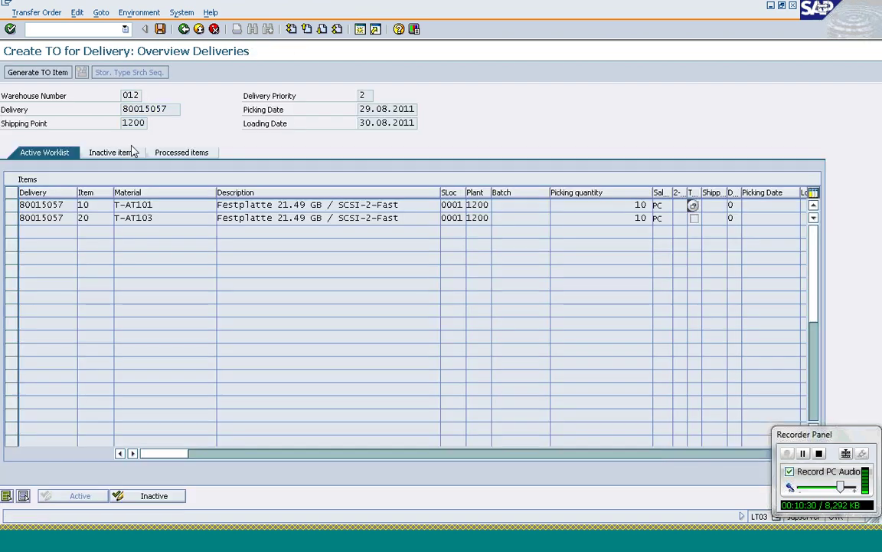
# - Try to generate the transfer order items for T-AT101 and T-AT103 and save the transfer order
pyautogui.click(35, 71)
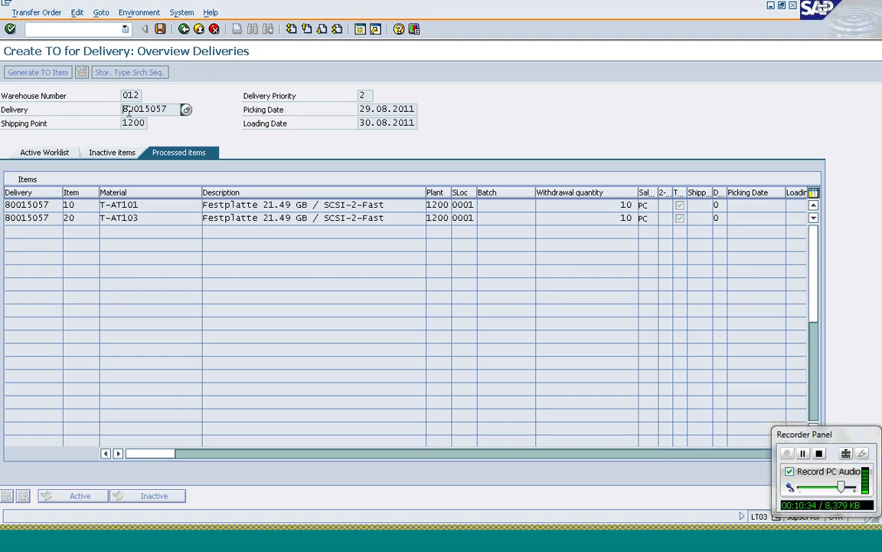
pyautogui.moveTo(124, 109); pyautogui.dragTo(161, 108)
pyautogui.click(161, 108)
pyautogui.click(162, 33)
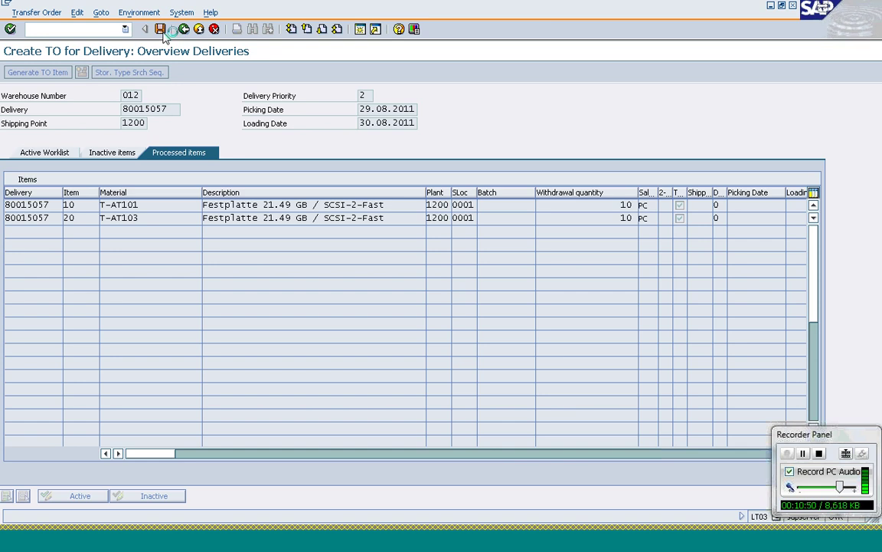
pyautogui.click(161, 30)
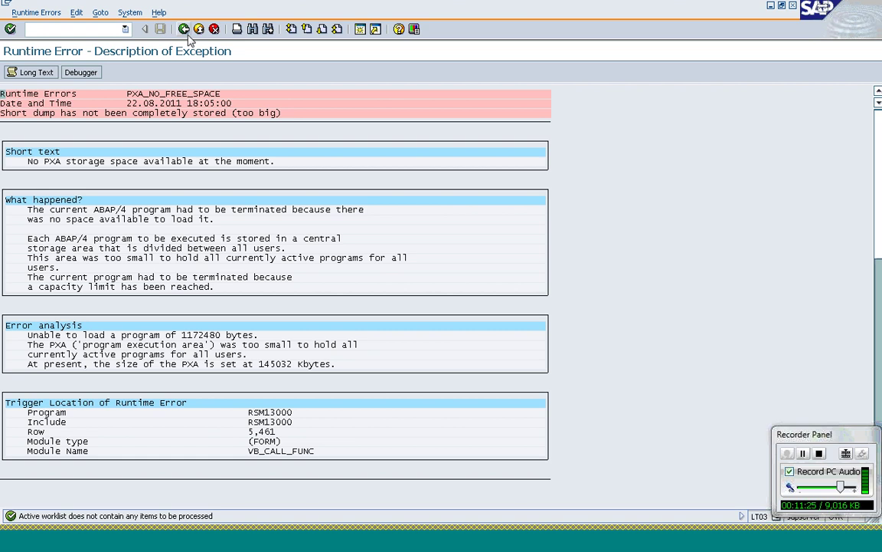
# - Restart VL02N for the T-AT101 and T-AT103 delivery, start transfer order creation as a subsequent function, and dismiss the express message
pyautogui.click(68, 29)
pyautogui.write('/nvl02n')
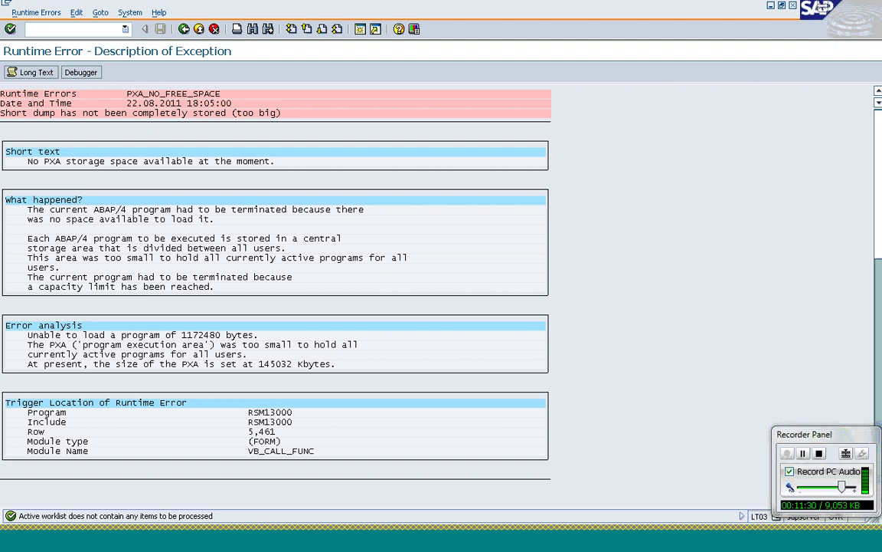
pyautogui.press('Return')
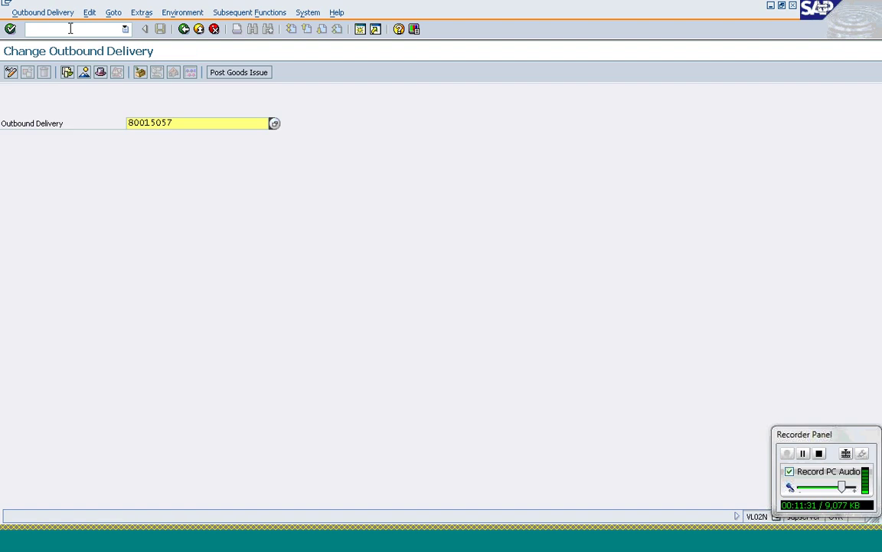
pyautogui.click(274, 14)
pyautogui.click(265, 27)
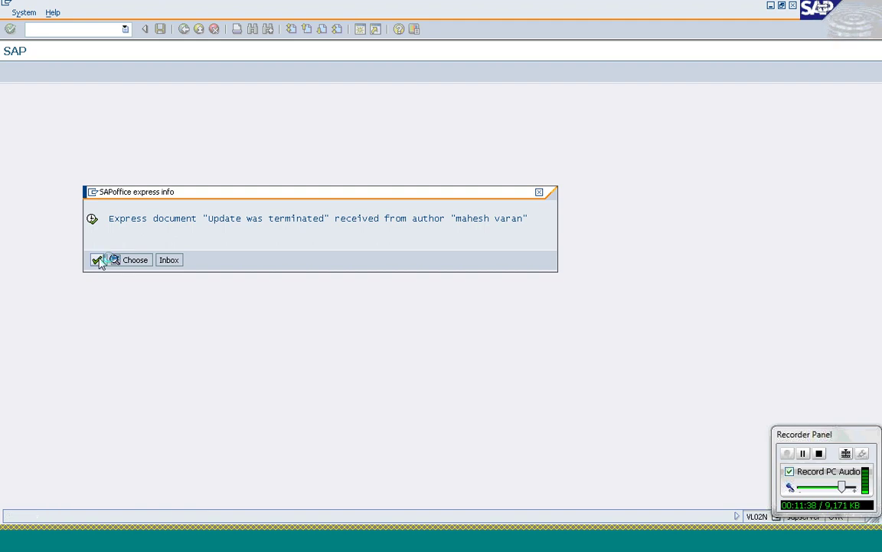
pyautogui.click(97, 260)
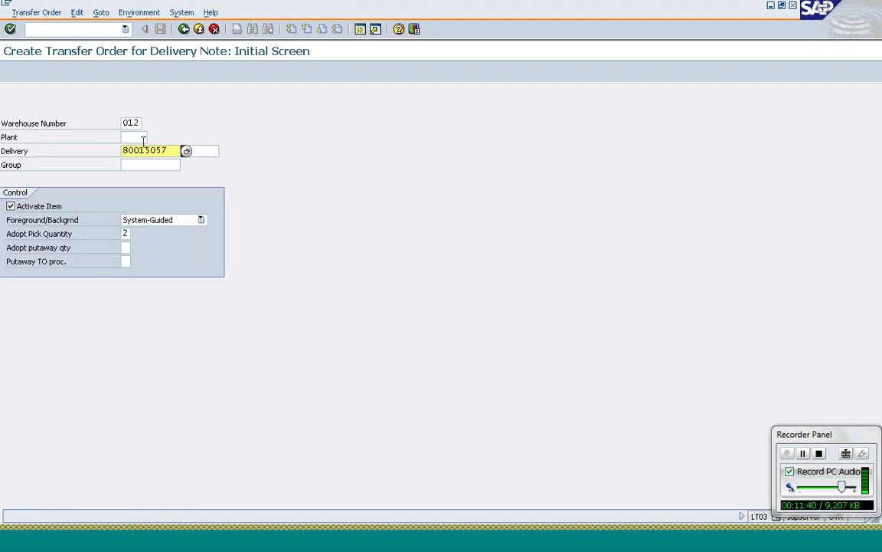
# - Open the delivery's items for warehouse 012, generate the transfer order items for T-AT101 and T-AT103, and save the transfer order
pyautogui.press('Return')
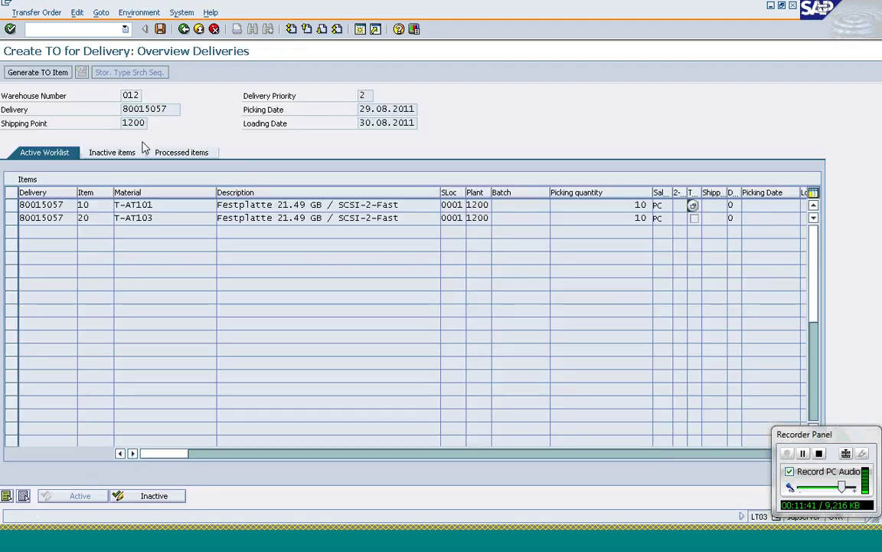
pyautogui.click(37, 72)
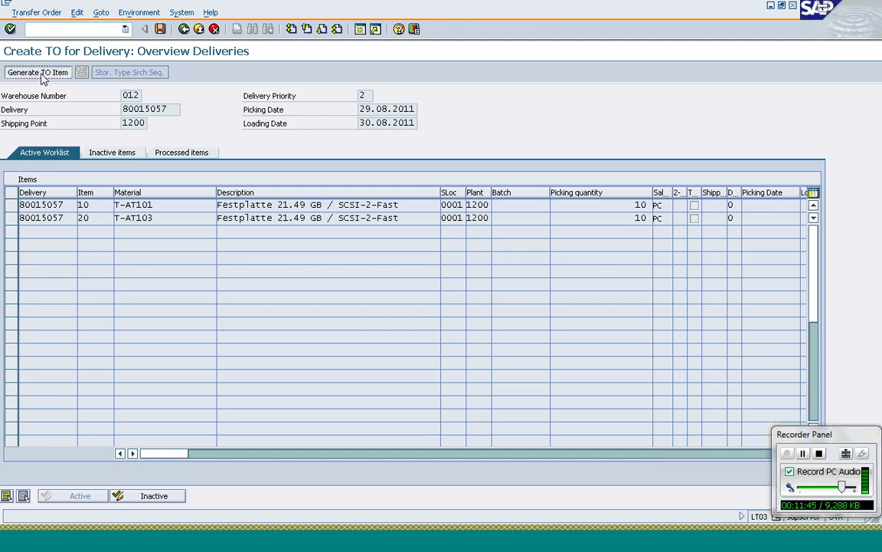
pyautogui.click(160, 29)
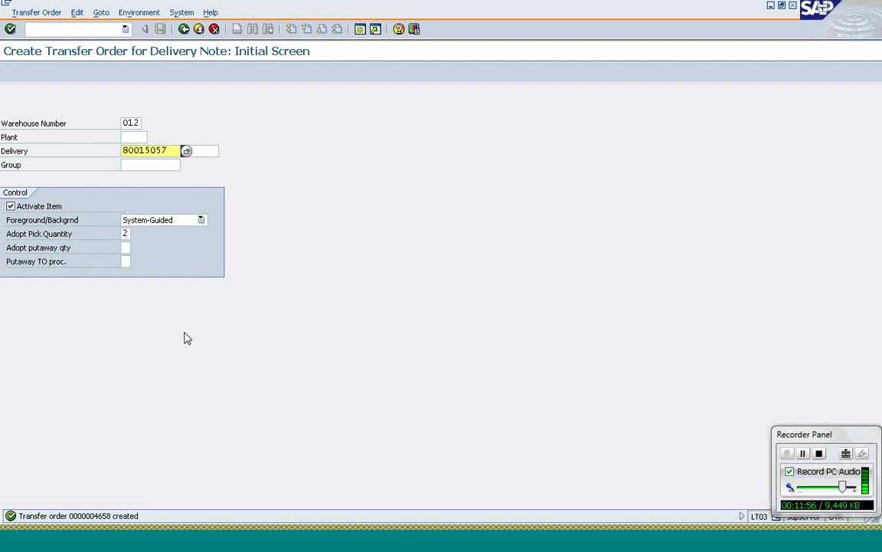
# - Open the T-AT101 and T-AT103 delivery in change mode with transaction VL02N to check its item overview
pyautogui.moveTo(171, 151); pyautogui.dragTo(123, 151)
pyautogui.click(121, 150)
pyautogui.click(80, 30)
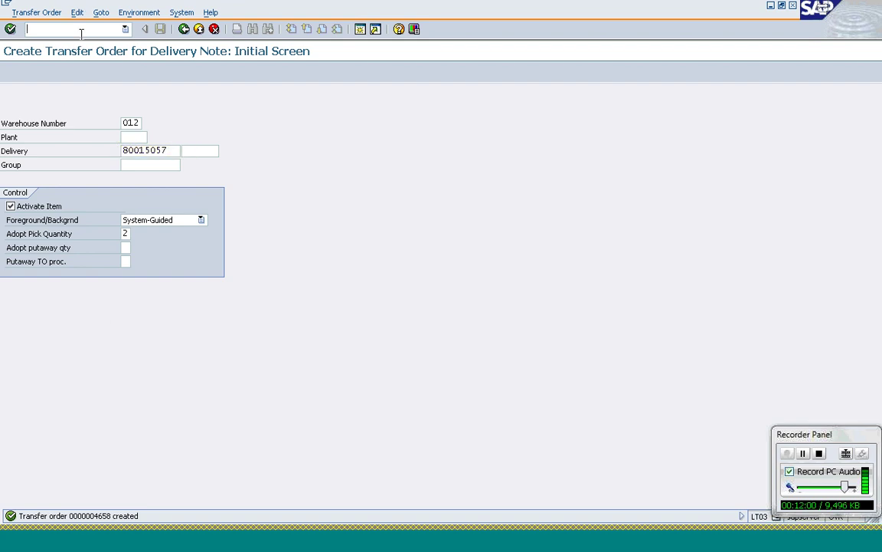
pyautogui.write('/nvl02n')
pyautogui.press('Return')
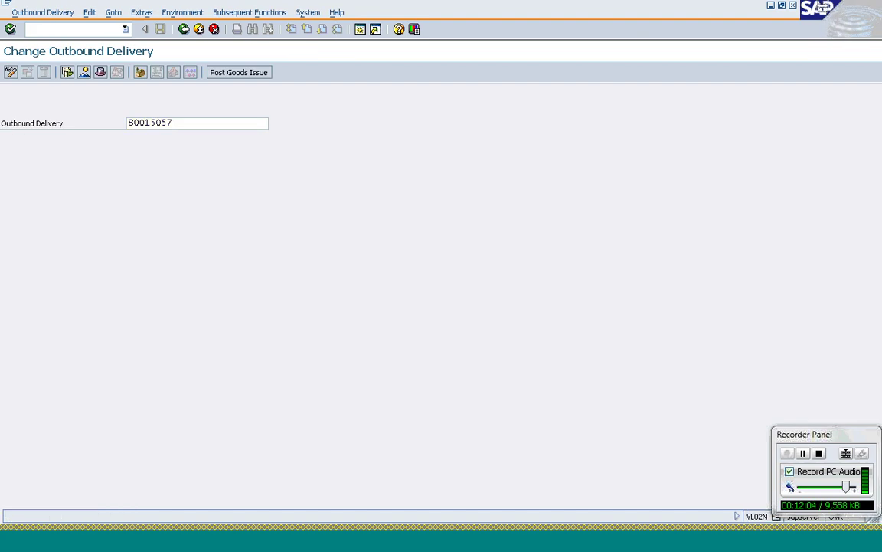
pyautogui.press('Return')
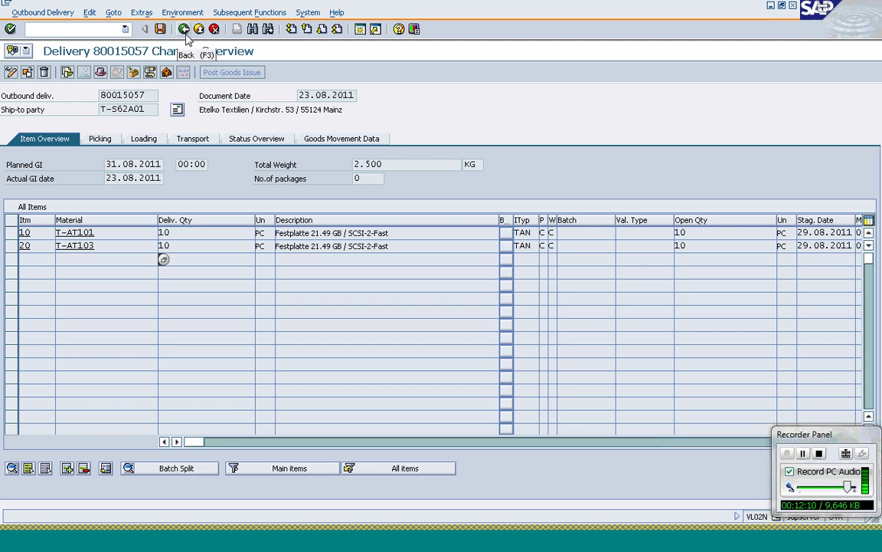
# - Display the standard order's document flow from transaction VA02, collapse both delivery branches, and return to the initial screen
pyautogui.click(108, 29)
pyautogui.write('/nva0')
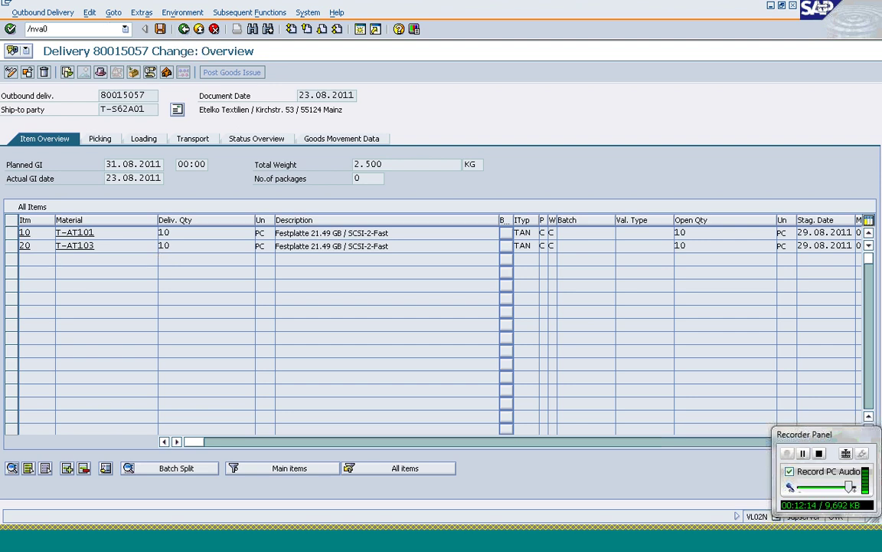
pyautogui.write('2')
pyautogui.press('Return')
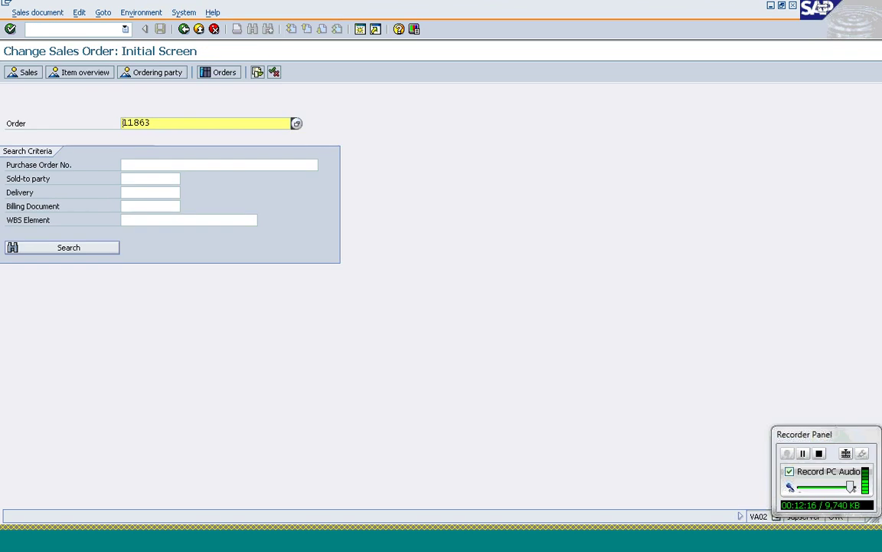
pyautogui.click(257, 72)
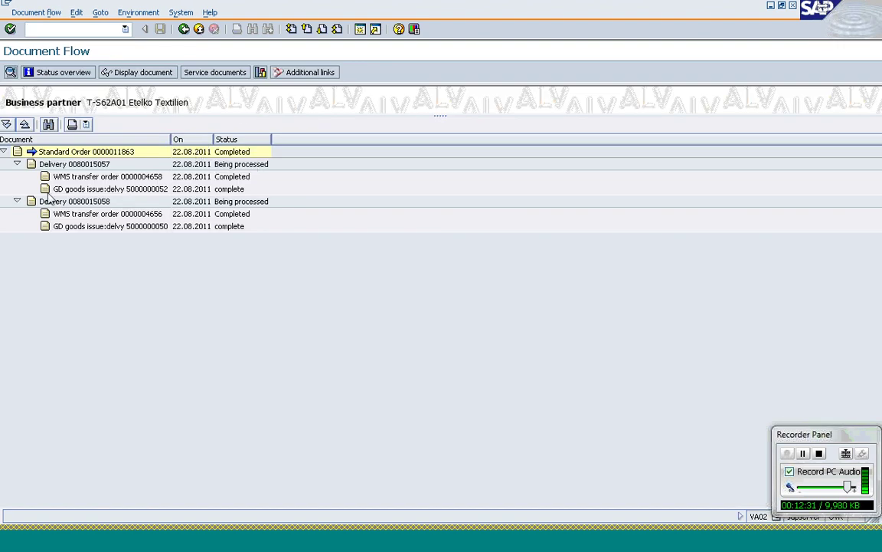
pyautogui.click(17, 165)
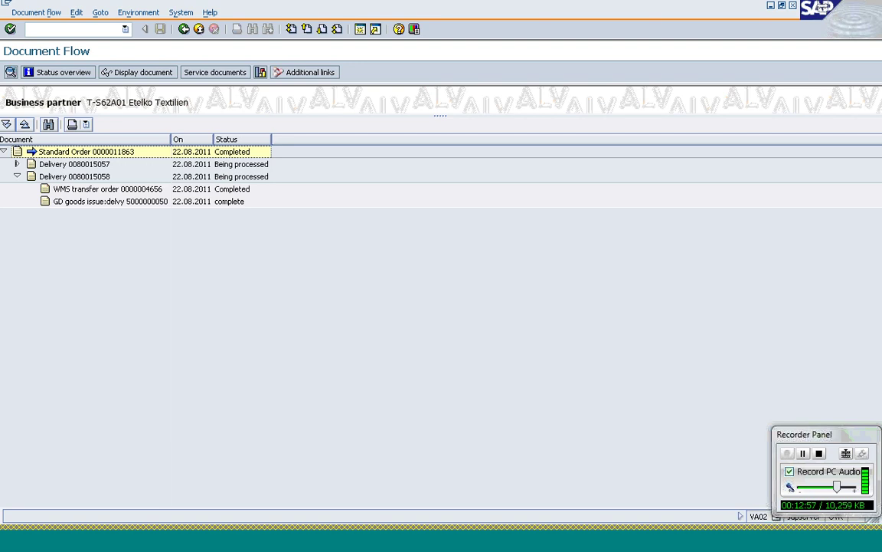
pyautogui.click(17, 177)
pyautogui.click(16, 176)
pyautogui.click(184, 29)
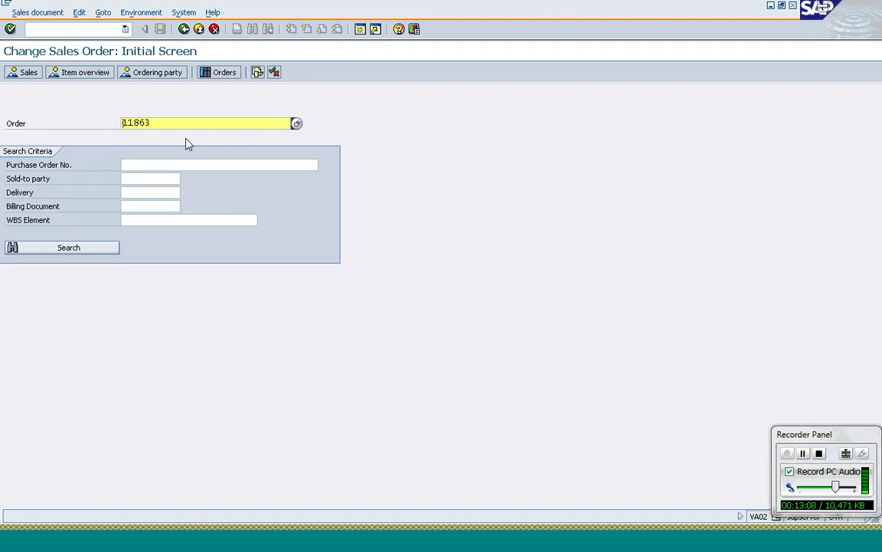
# - Open the standard order and compare the payment terms in the billing data of item 30 (T-AT103) and item 10 (T-AT101)
pyautogui.press('Return')
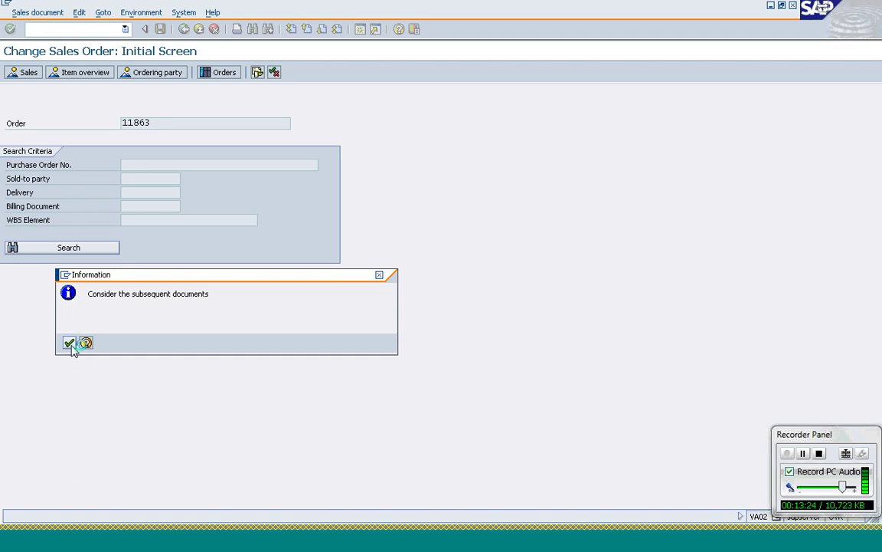
pyautogui.click(69, 343)
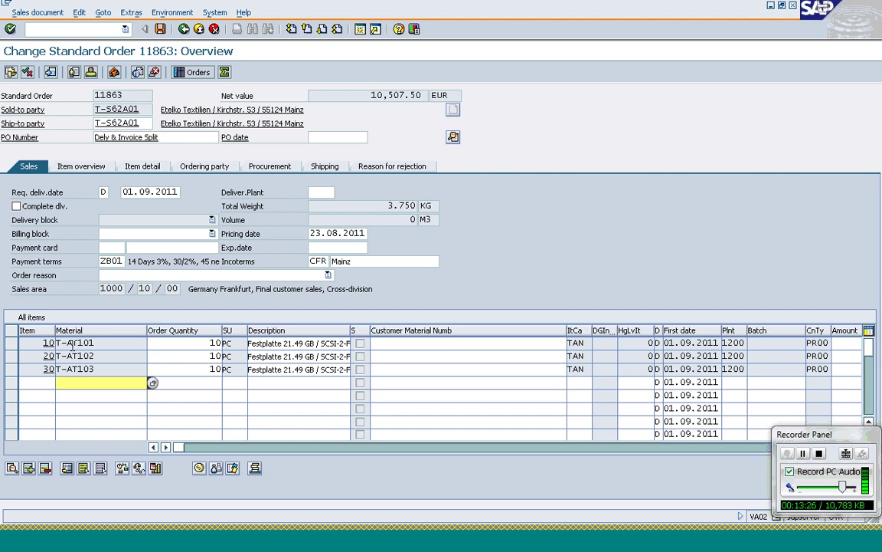
pyautogui.click(16, 371)
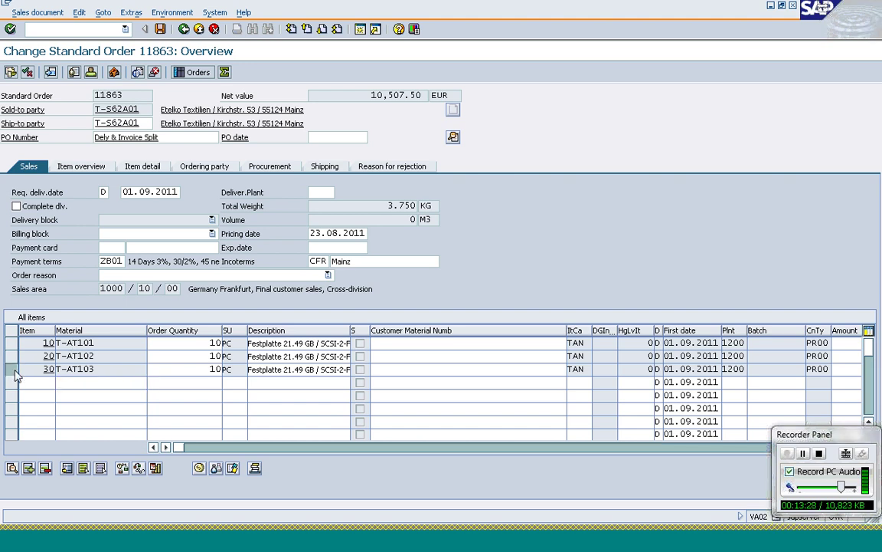
pyautogui.click(13, 469)
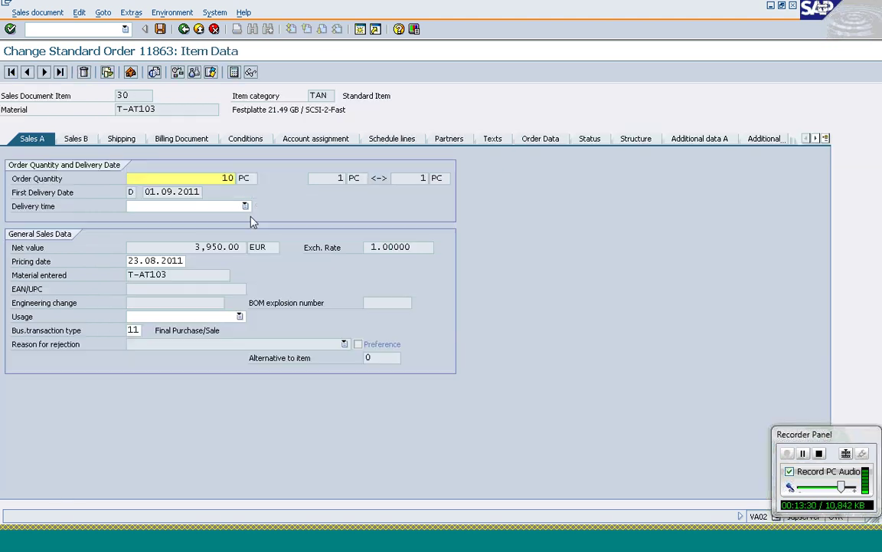
pyautogui.click(183, 141)
pyautogui.click(111, 205)
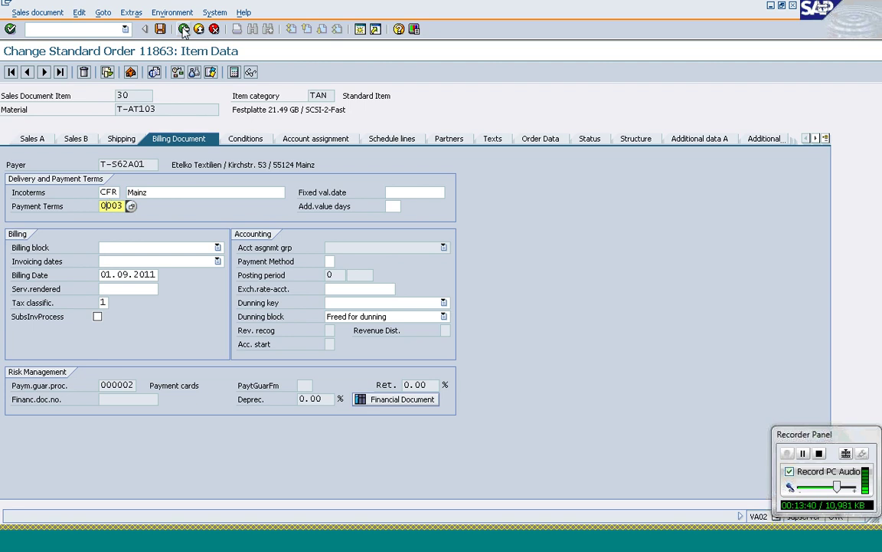
pyautogui.click(183, 29)
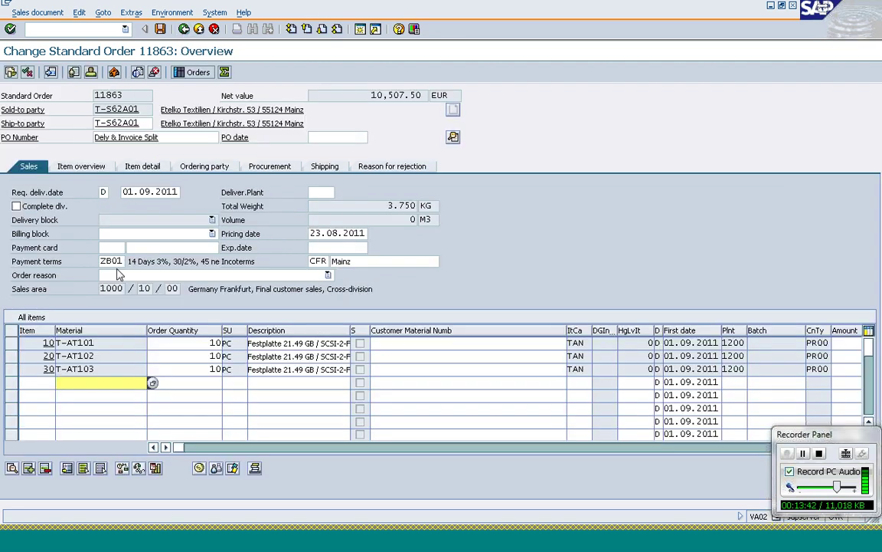
pyautogui.doubleClick(87, 343)
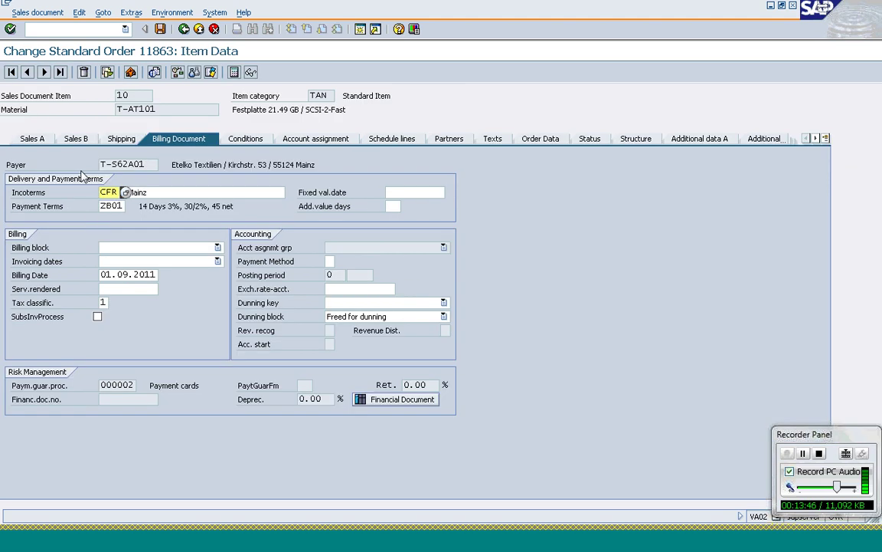
pyautogui.click(108, 209)
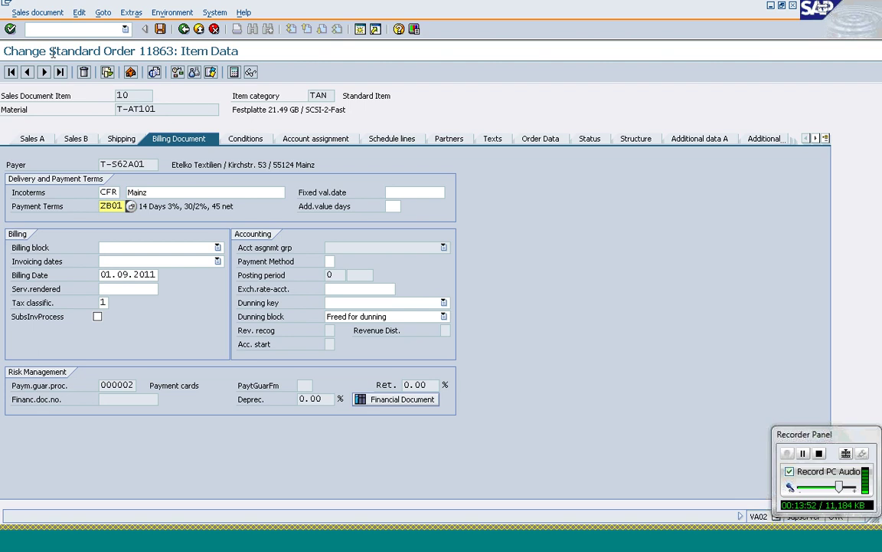
# - Try to create a billing document for the T-AT102 delivery with transaction VF01
pyautogui.click(81, 28)
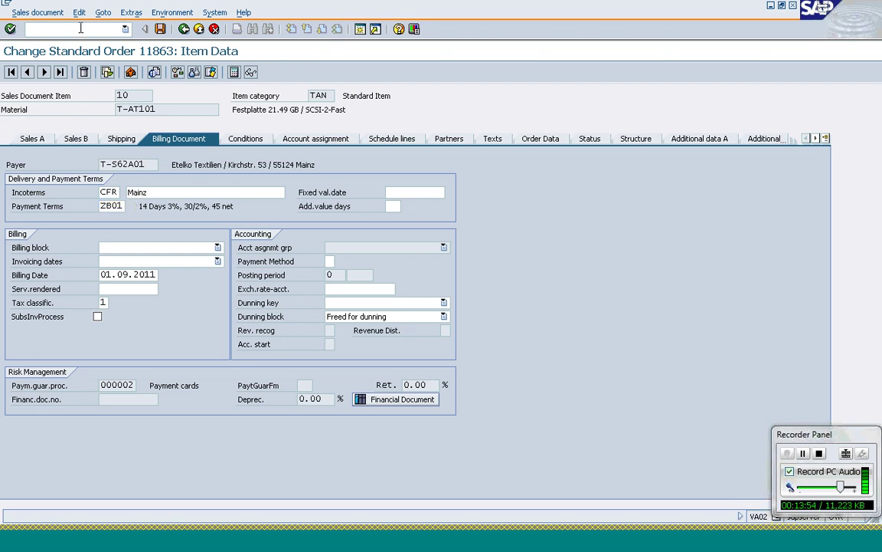
pyautogui.write('/nva02')
pyautogui.press('Return')
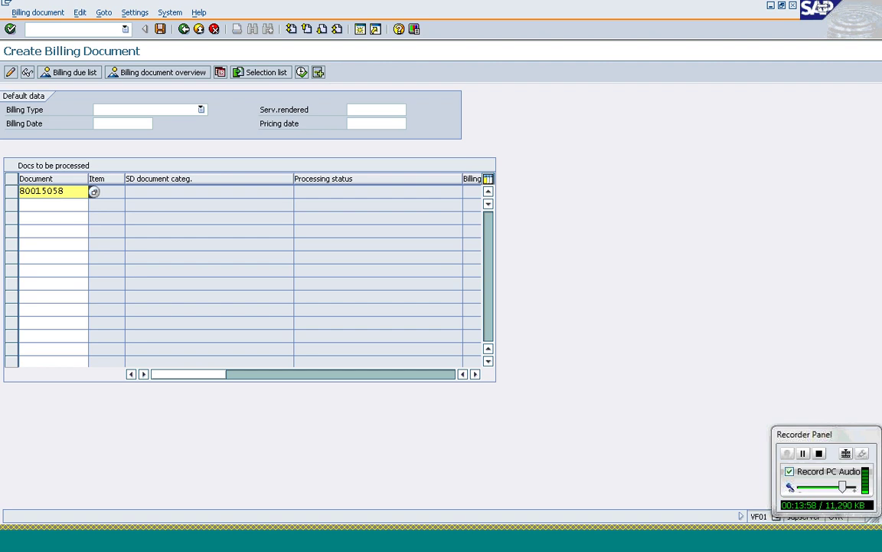
pyautogui.press('Return')
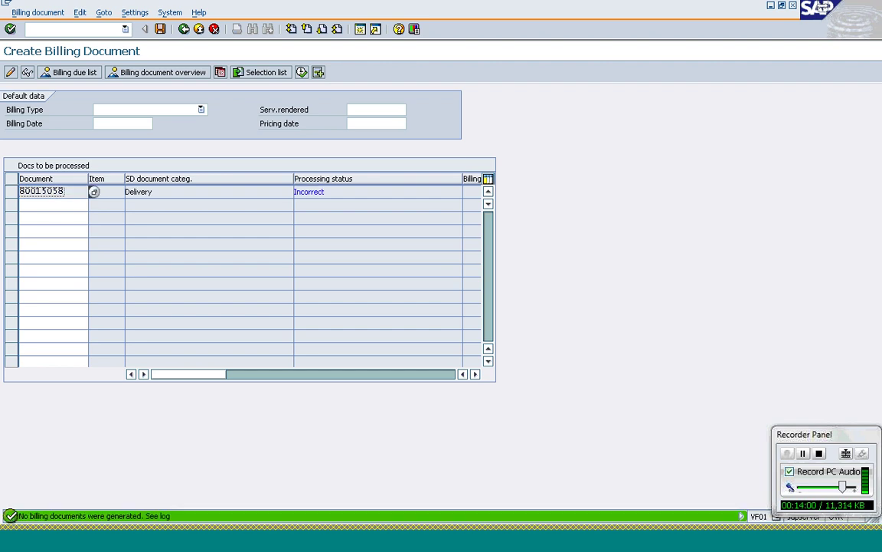
# - Confirm the proof of delivery for the T-AT101 and T-AT103 delivery with transaction VLPOD and save it
pyautogui.click(31, 29)
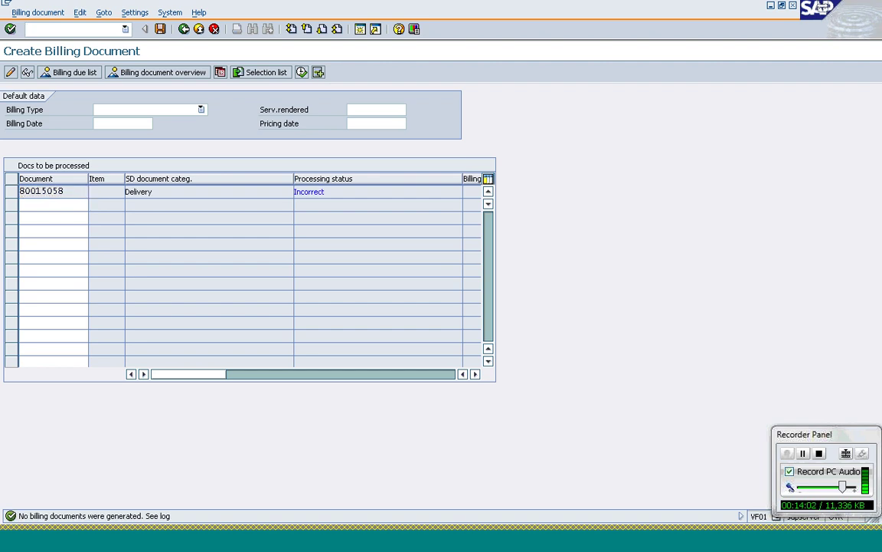
pyautogui.write('/nvlpod')
pyautogui.press('Return')
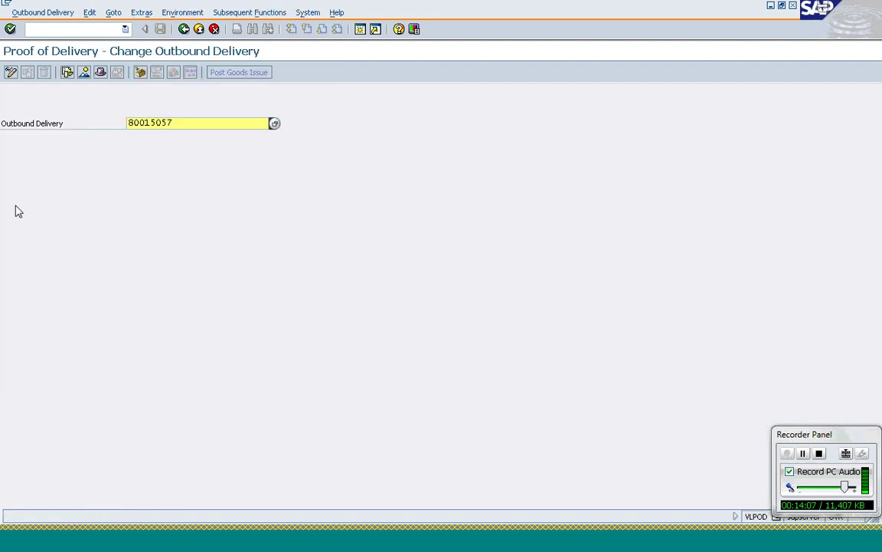
pyautogui.click(132, 126)
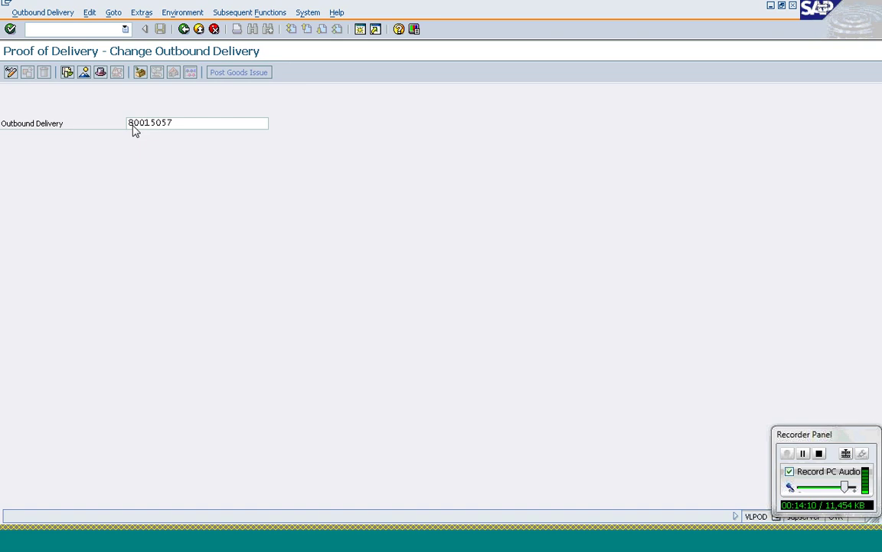
pyautogui.press('Return')
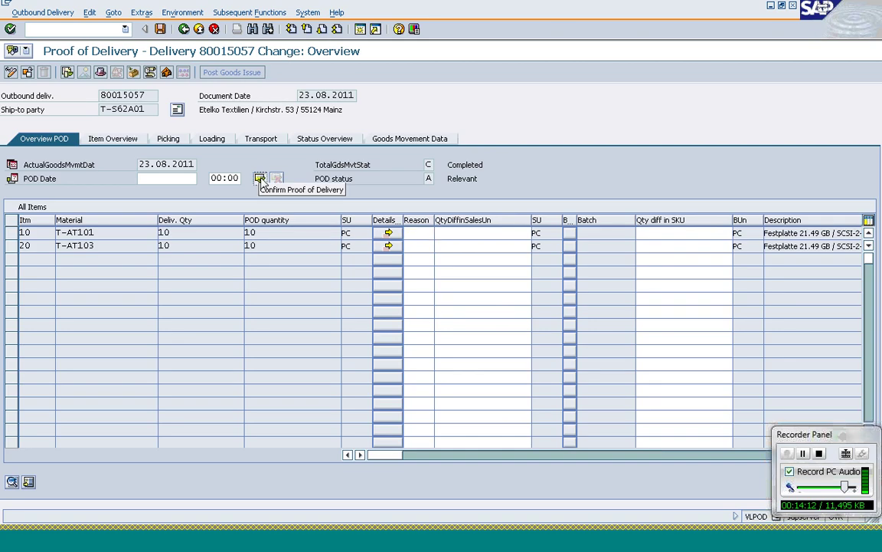
pyautogui.click(261, 178)
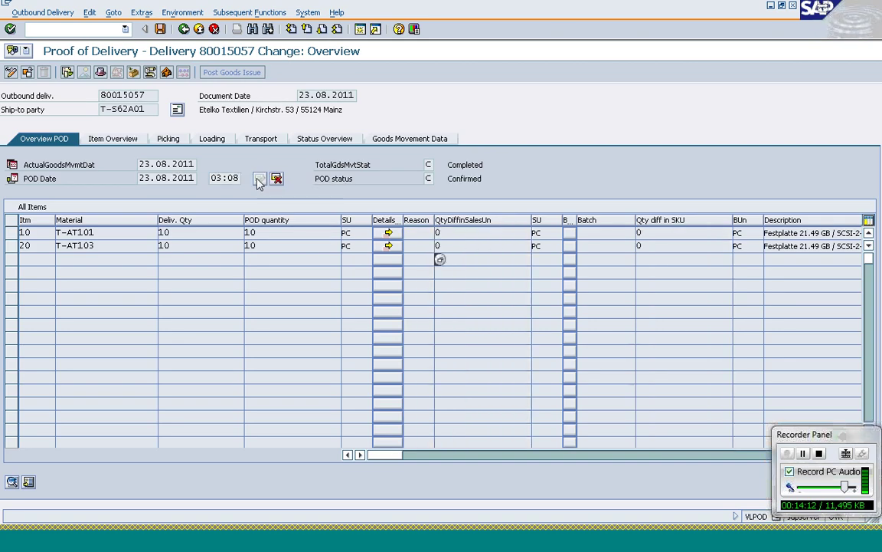
pyautogui.click(162, 30)
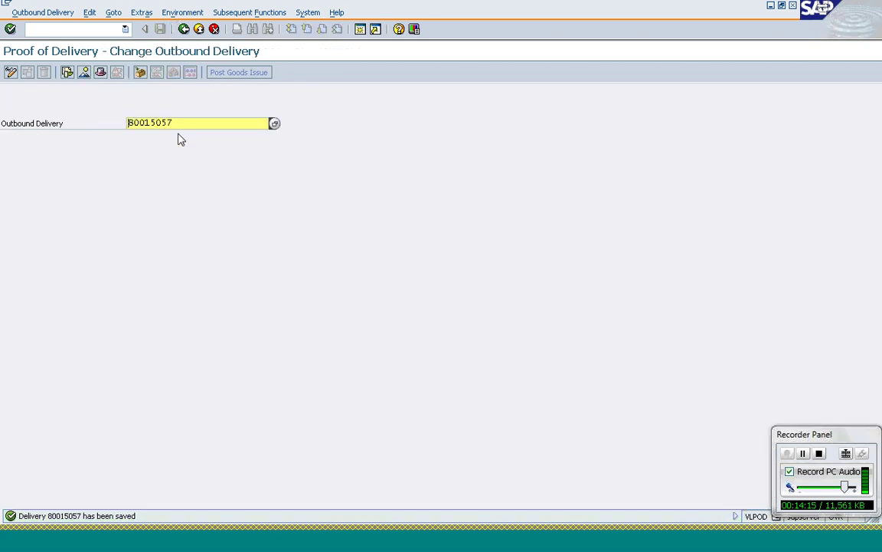
# - Start billing the T-AT101 and T-AT103 delivery with transaction VF01 and display the billing document overview
pyautogui.click(80, 30)
pyautogui.write('/nvf0')
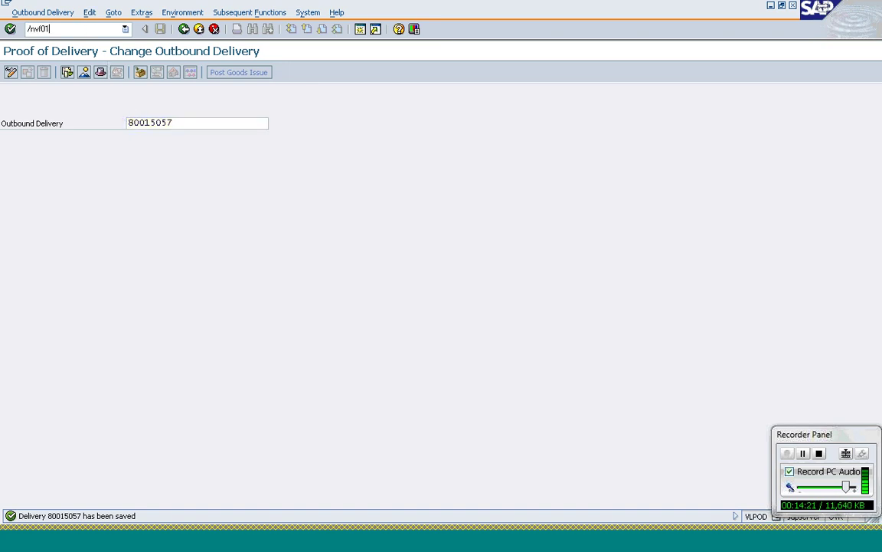
pyautogui.write('1')
pyautogui.press('Return')
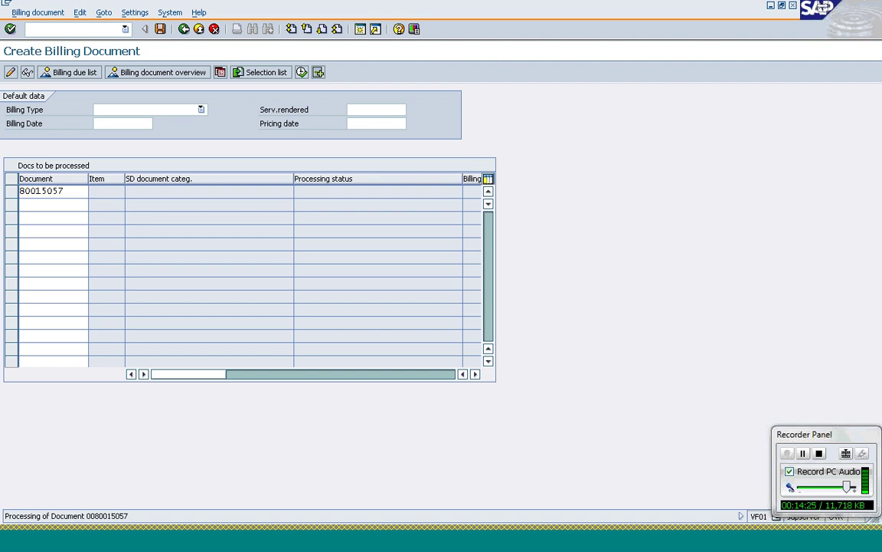
pyautogui.press('Return')
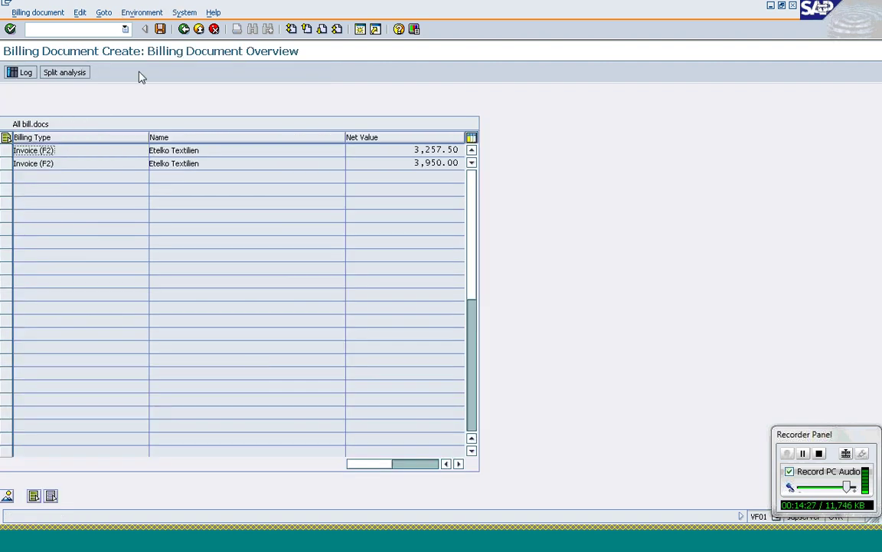
# - Run the split analysis on the two proposed invoices, go back, and save the billing documents
pyautogui.click(7, 151)
pyautogui.click(6, 163)
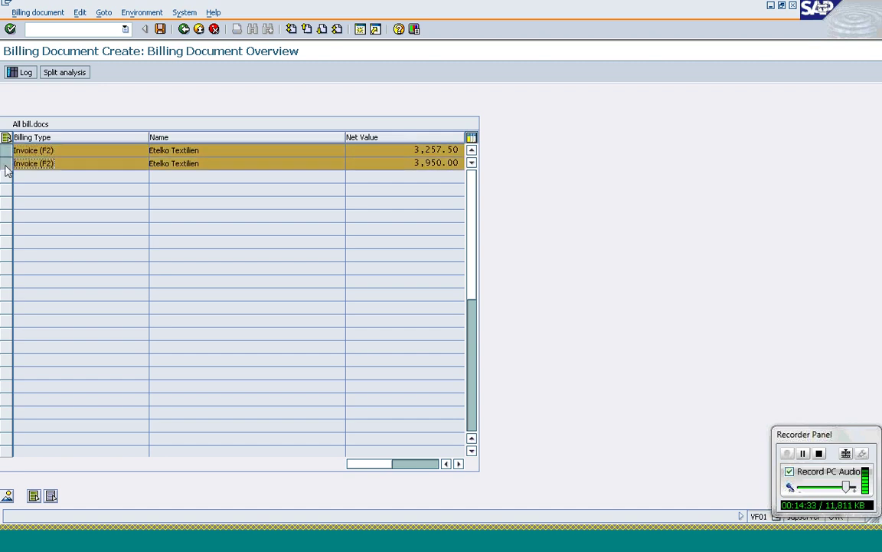
pyautogui.click(65, 72)
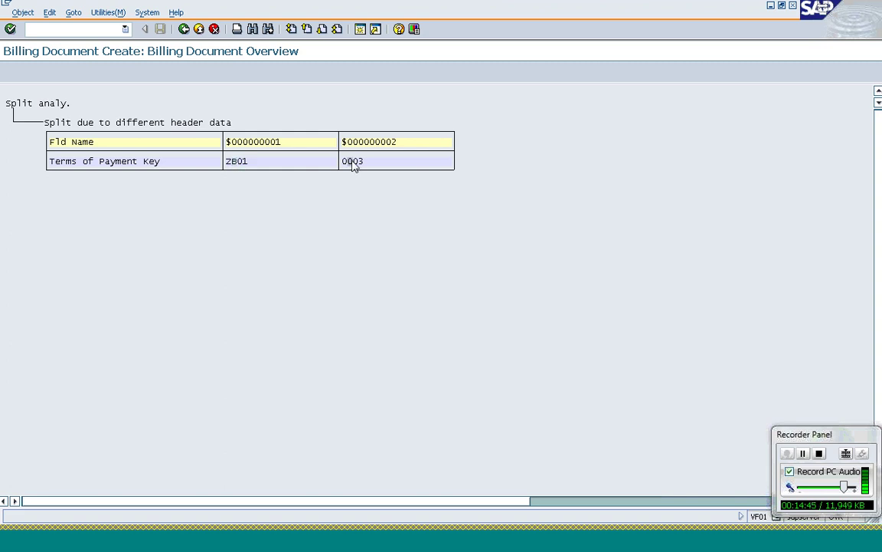
pyautogui.click(183, 29)
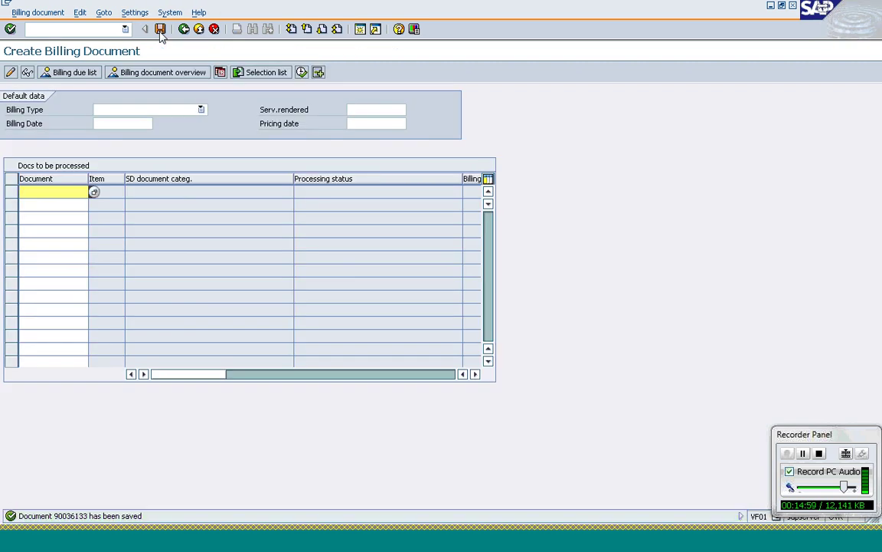
# - Try to create a billing document for the T-AT102 delivery
pyautogui.write('80015057')
pyautogui.write('8')
pyautogui.press('Return')
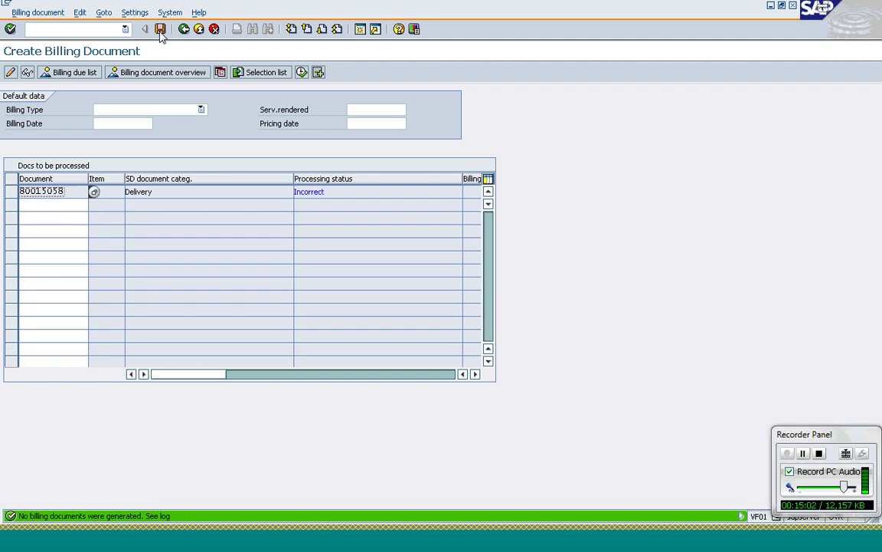
# - Open proof of delivery processing with transaction VLPOD
pyautogui.click(52, 31)
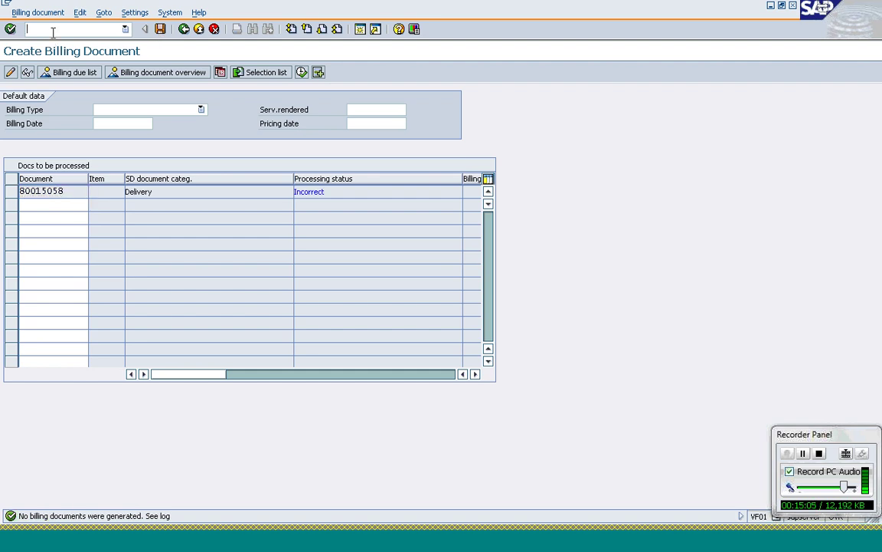
pyautogui.write('/nvlpod')
pyautogui.press('Return')
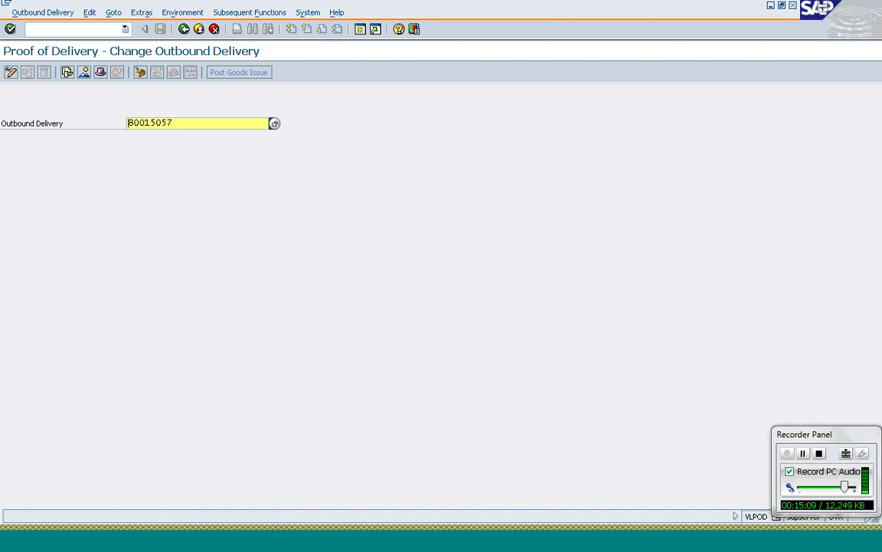
pyautogui.press('Return')
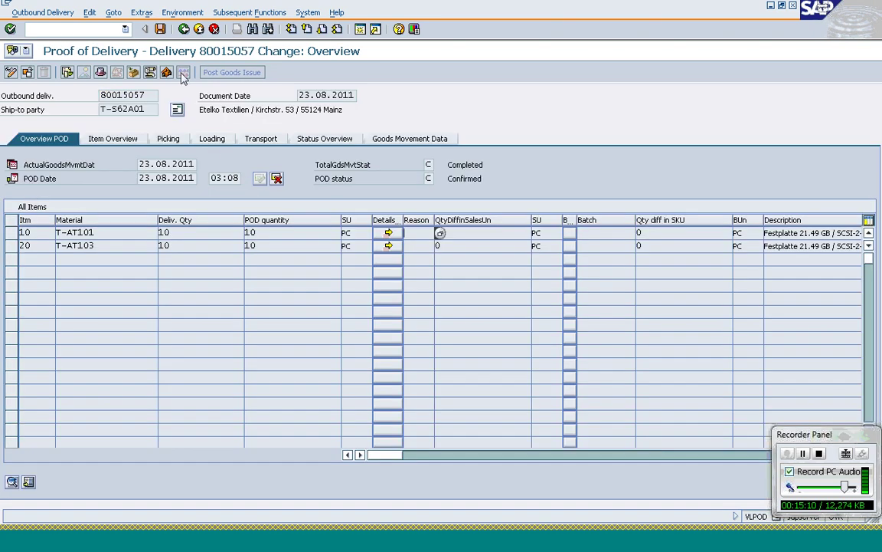
pyautogui.click(184, 30)
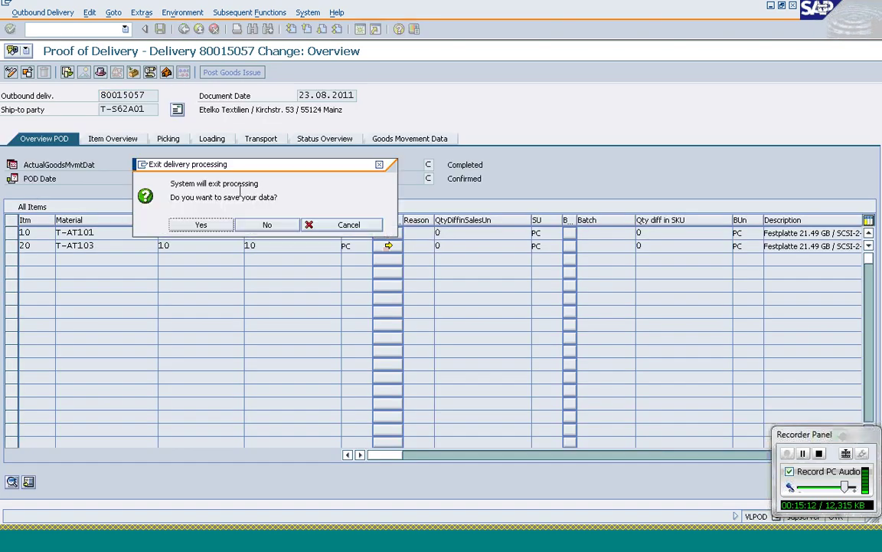
pyautogui.click(280, 231)
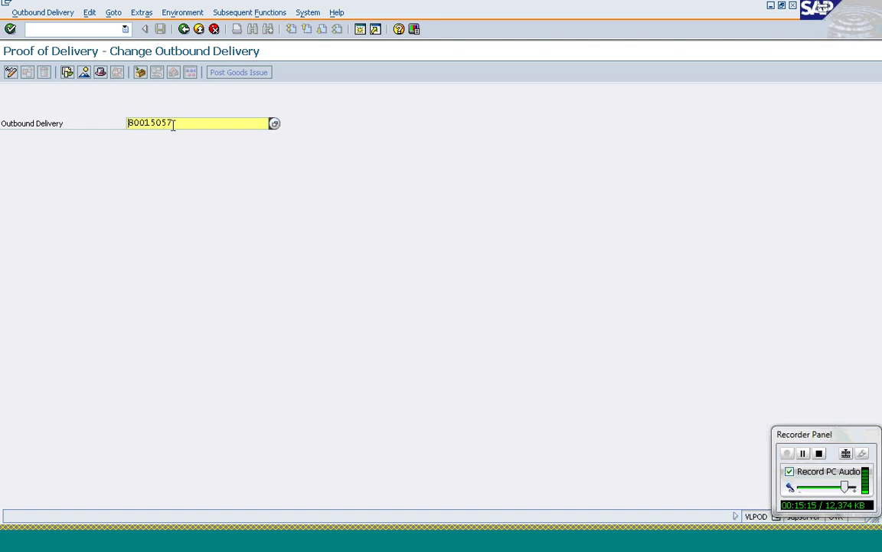
# - Confirm the proof of delivery for the T-AT102 delivery and save it
pyautogui.press('Return')
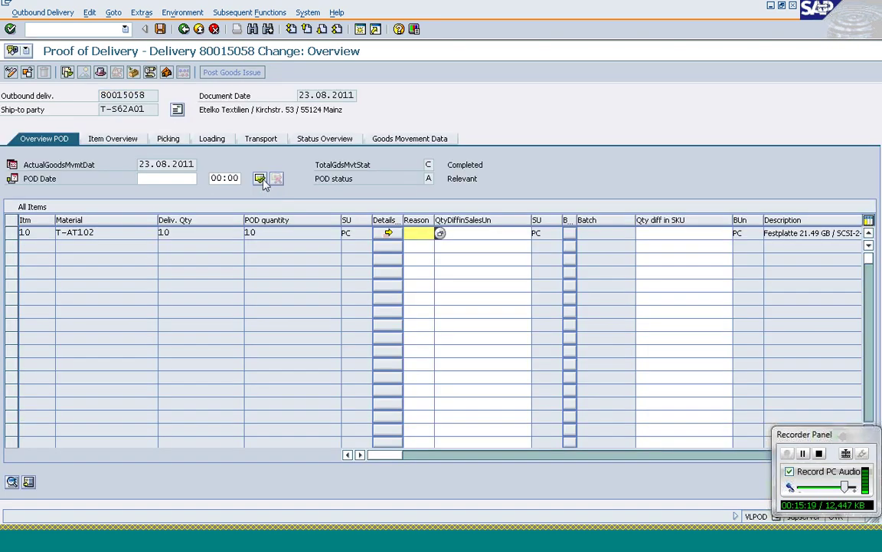
pyautogui.click(259, 178)
pyautogui.click(161, 29)
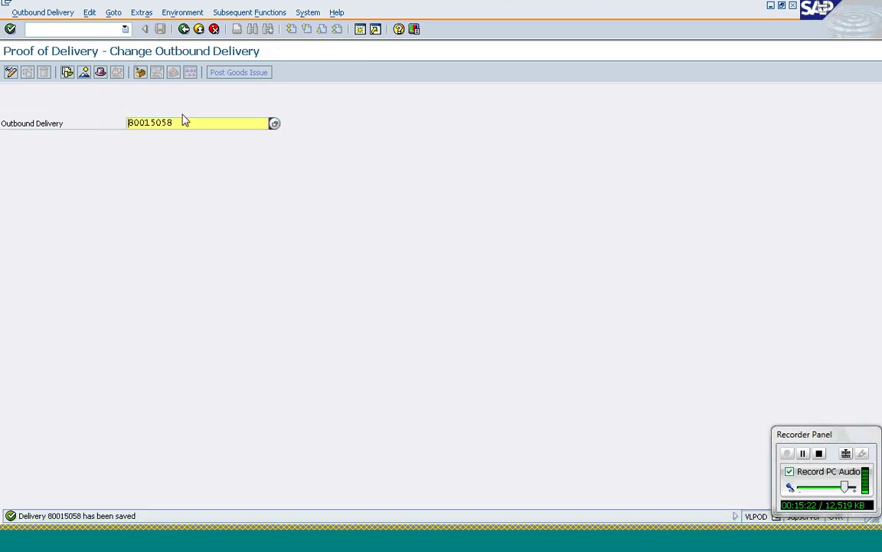
# - Create and save the billing document for the T-AT102 delivery with transaction VF01, and return to SAP Easy Access
pyautogui.moveTo(172, 123); pyautogui.dragTo(117, 129)
pyautogui.click(79, 28)
pyautogui.write('/n')
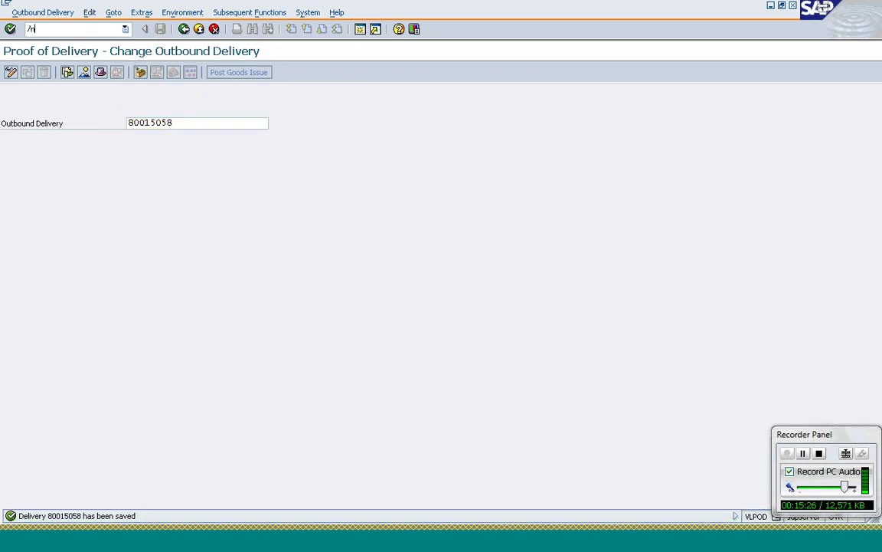
pyautogui.write('vf01')
pyautogui.press('Return')
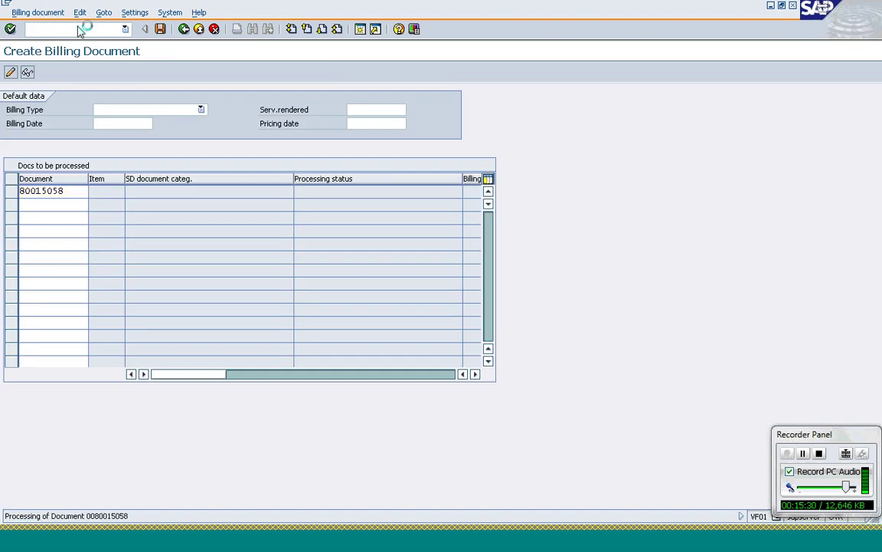
pyautogui.press('Return')
pyautogui.click(160, 29)
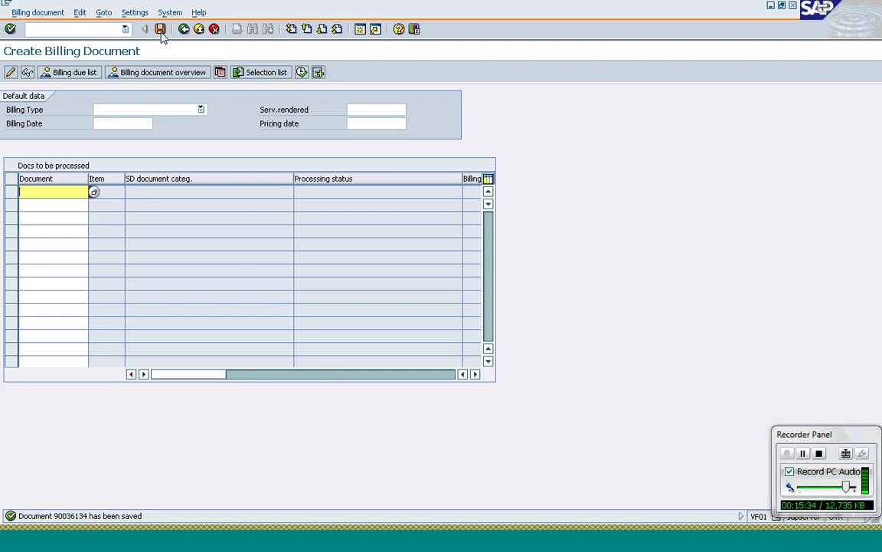
pyautogui.click(89, 31)
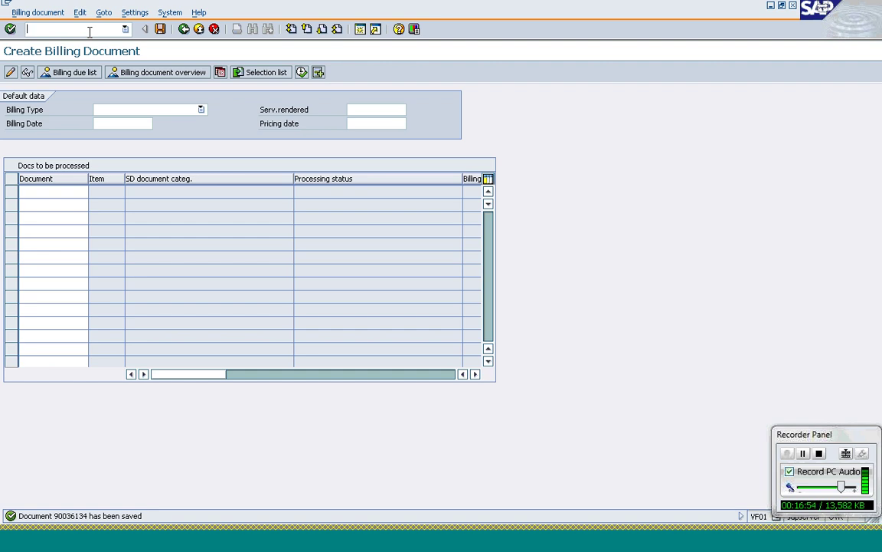
pyautogui.click(89, 32)
pyautogui.click(185, 29)
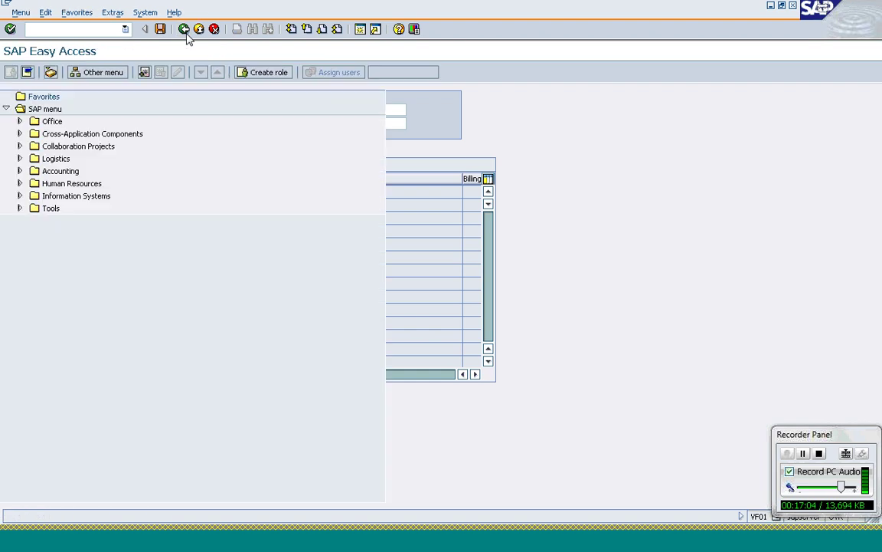
# - Set order type RE in transaction VA01, view the options for creating with reference to an order, and close the dialog
pyautogui.click(93, 30)
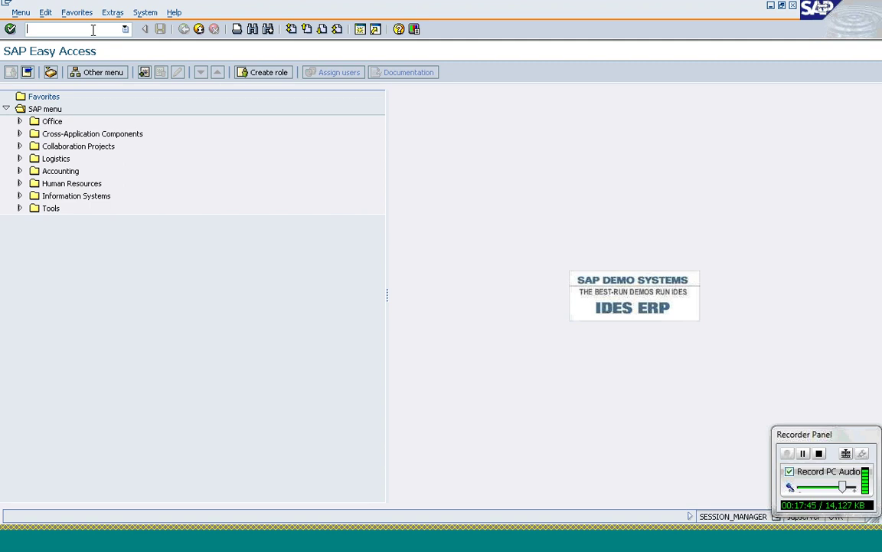
pyautogui.write('va01')
pyautogui.press('Return')
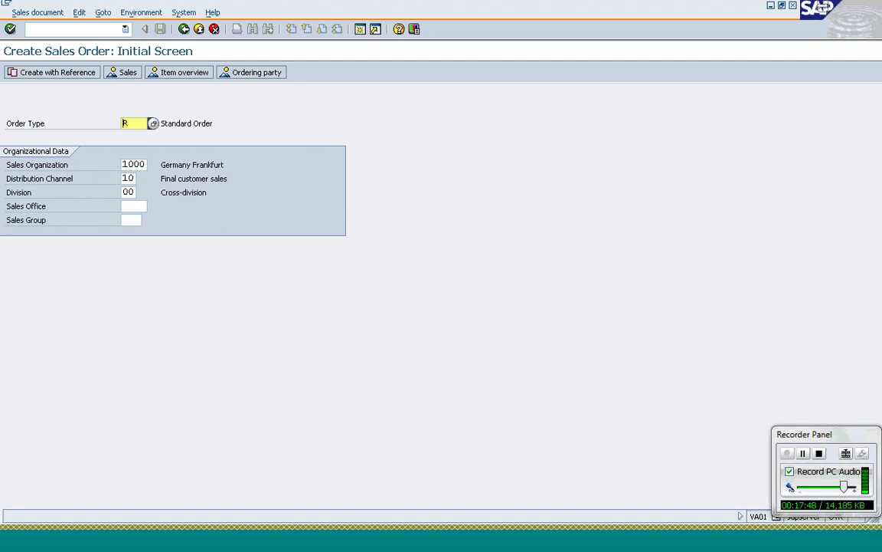
pyautogui.write('RE')
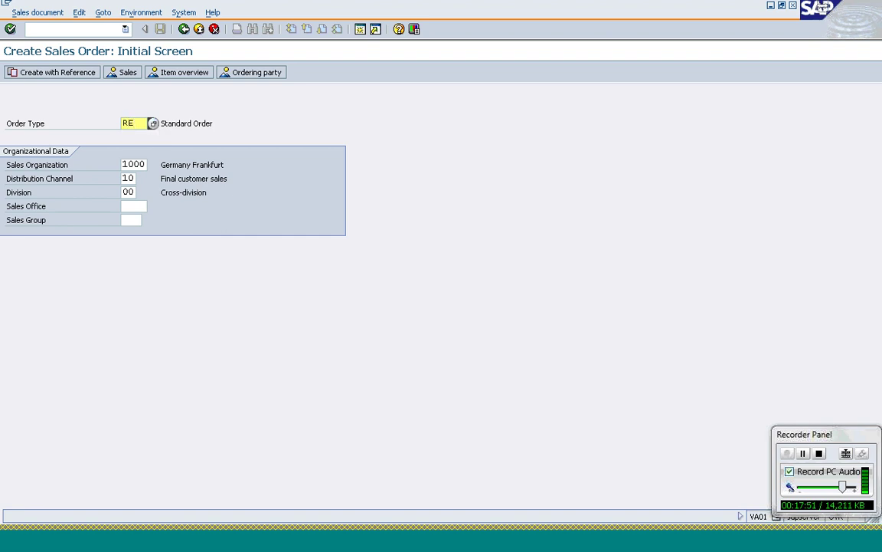
pyautogui.click(53, 74)
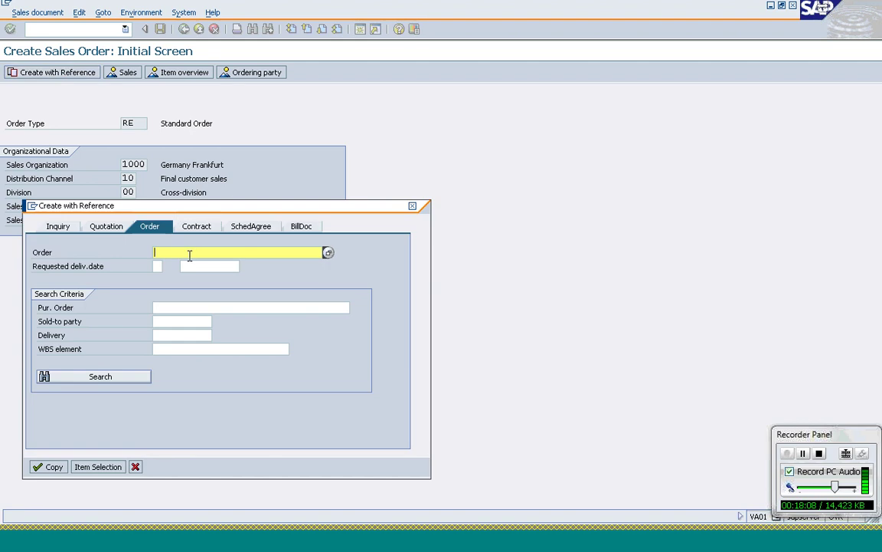
pyautogui.click(135, 467)
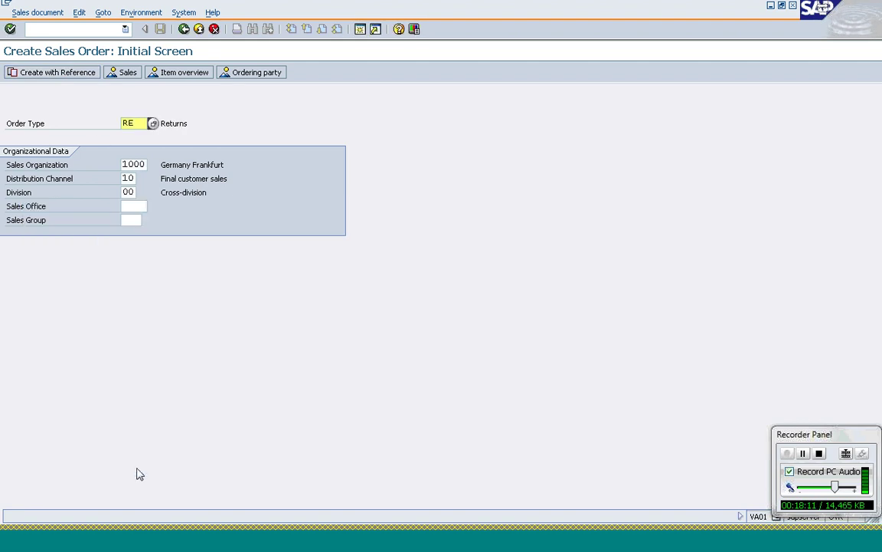
# - View the T-AT103 invoice with transaction VF02 in a new session and leave it without saving
pyautogui.click(49, 30)
pyautogui.write('/ovf02')
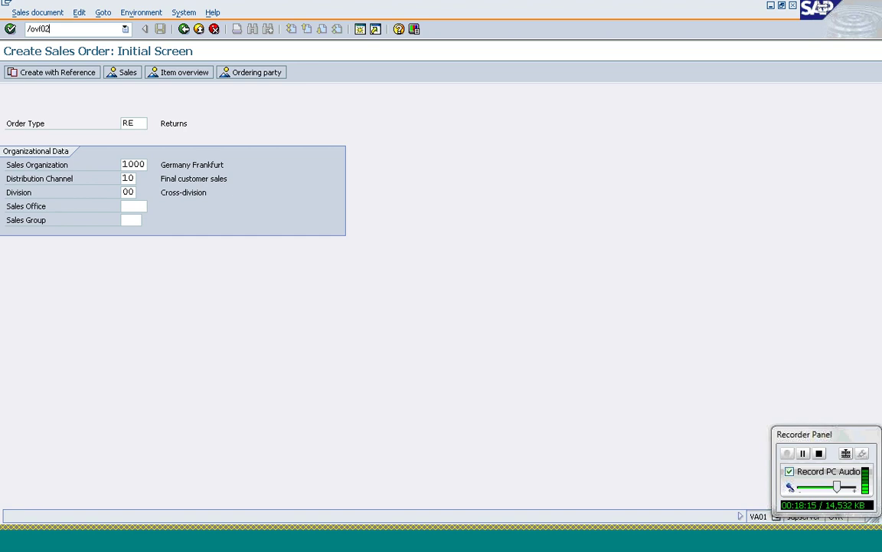
pyautogui.press('Return')
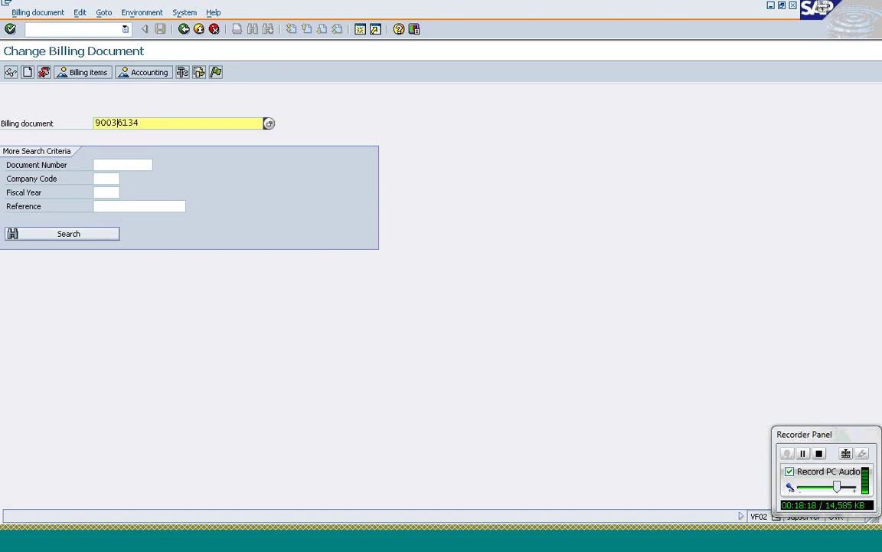
pyautogui.write('33')
pyautogui.press('Return')
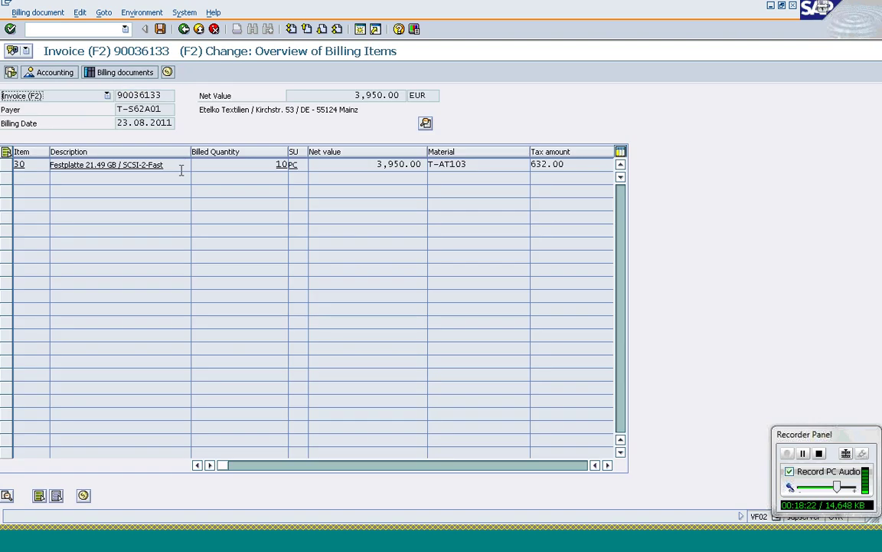
pyautogui.click(163, 29)
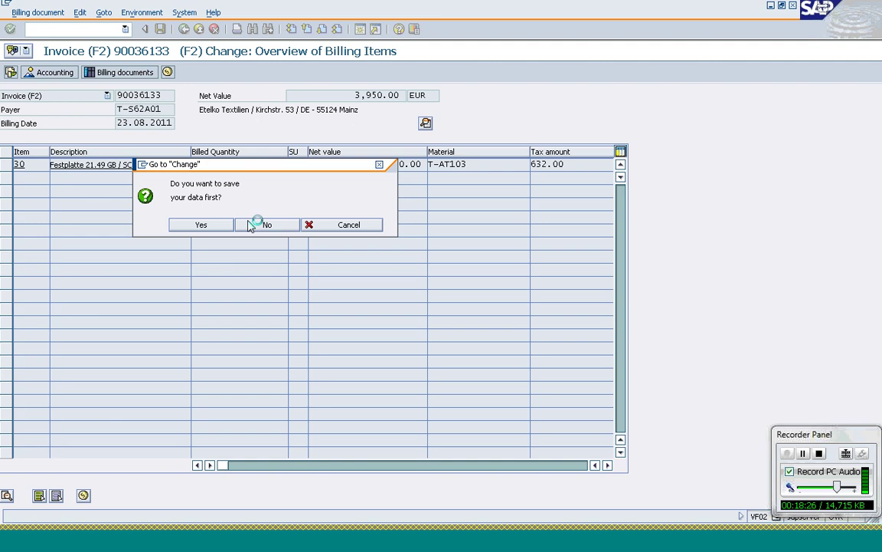
pyautogui.click(254, 224)
# - View the billing items of the T-AT102 invoice and leave it without saving
pyautogui.write('4')
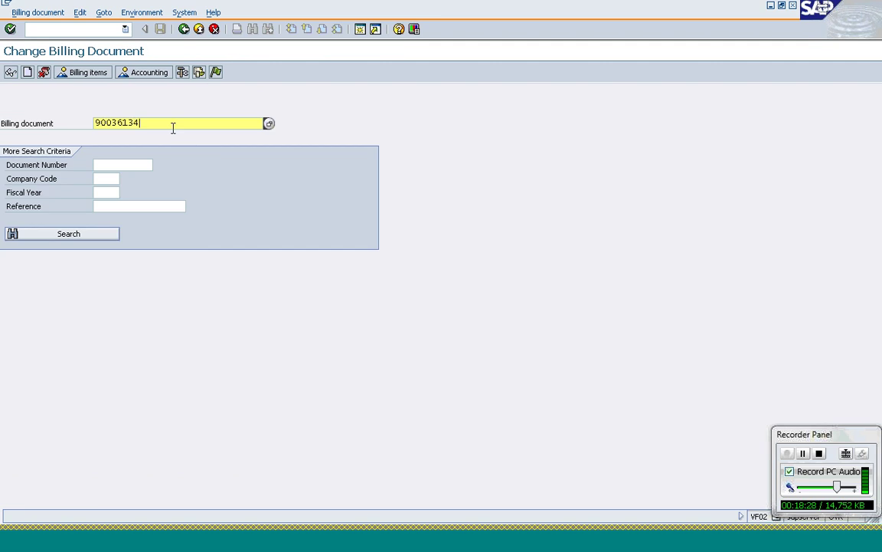
pyautogui.press('Return')
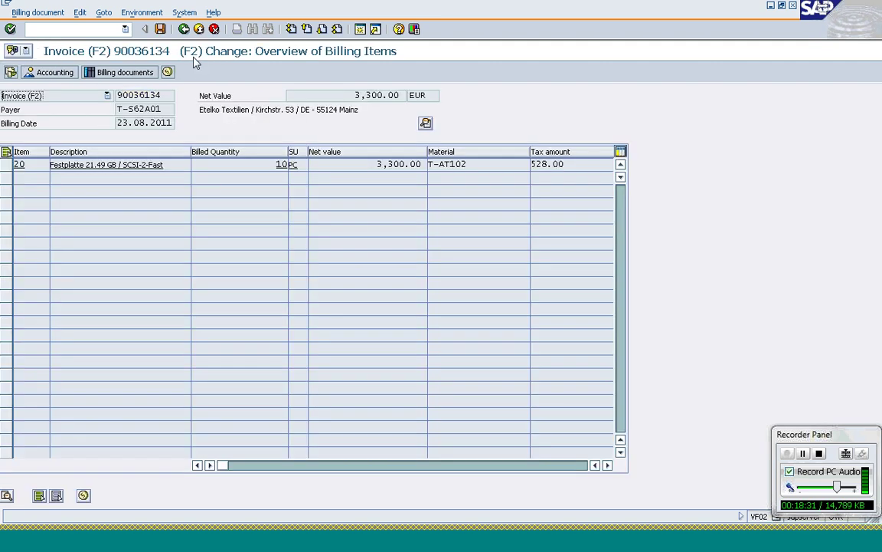
pyautogui.click(184, 29)
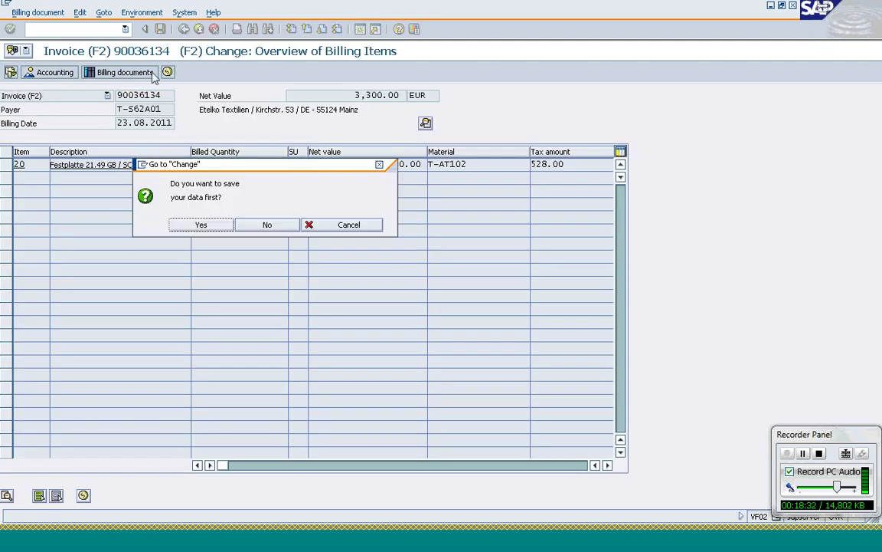
pyautogui.click(268, 226)
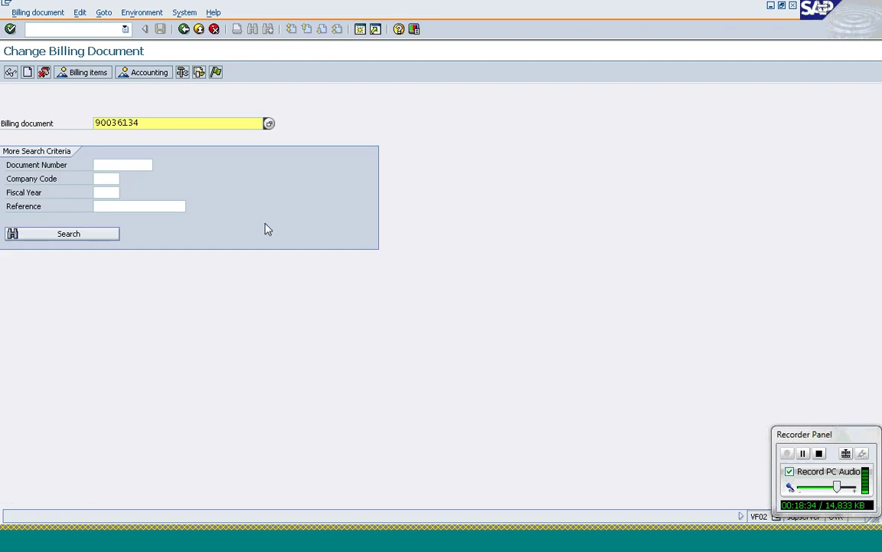
# - Open the standard order's entry screen with transaction VA02 and display the order's document flow
pyautogui.click(78, 29)
pyautogui.write('/nva01')
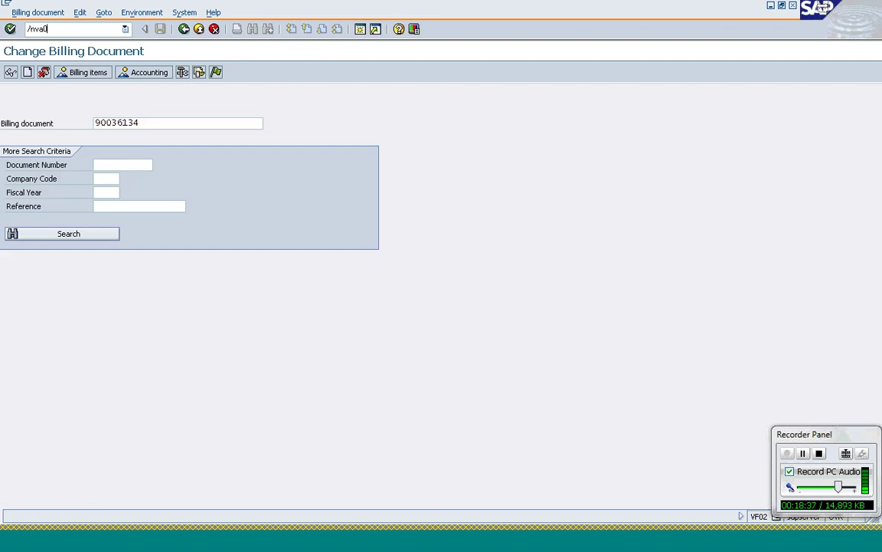
pyautogui.press('Return')
pyautogui.hotkey('ctrl', '/')
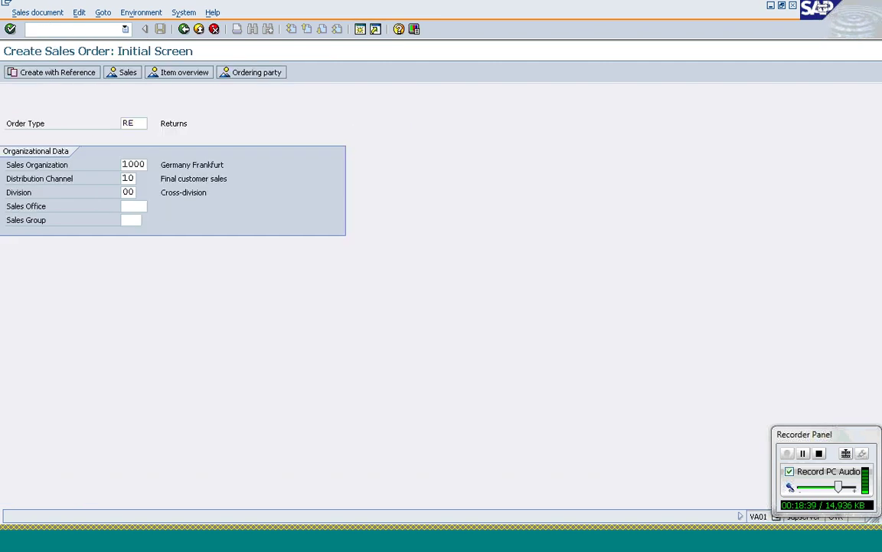
pyautogui.write('/nva02')
pyautogui.press('Return')
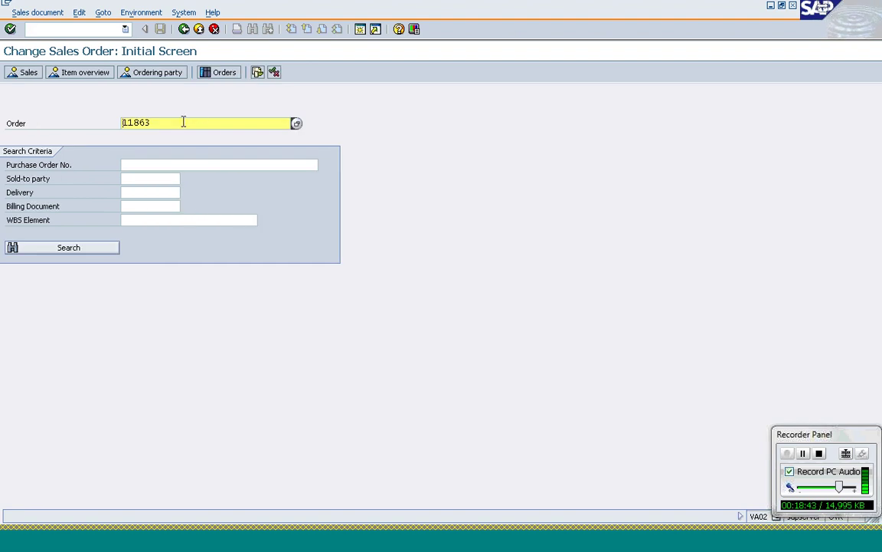
pyautogui.click(257, 73)
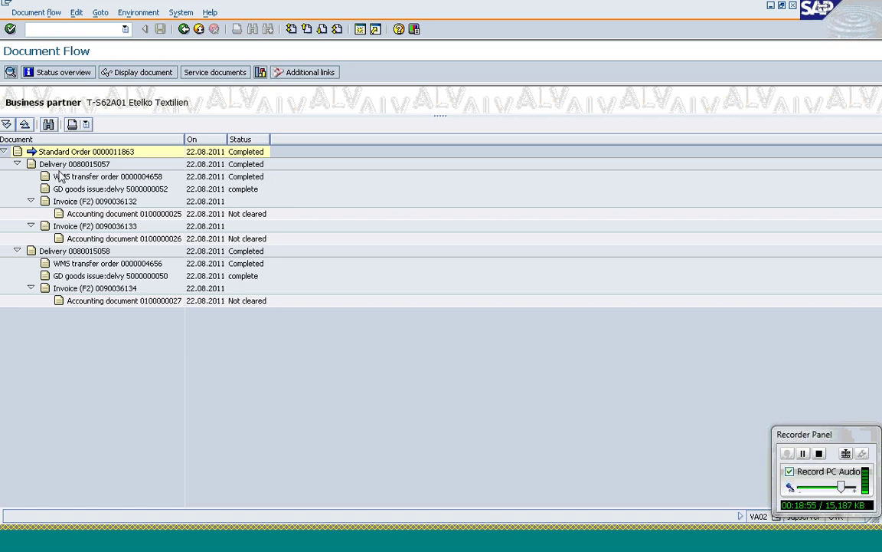
# - Examine the deliveries and their F2 invoices in the standard order's document flow
pyautogui.click(57, 163)
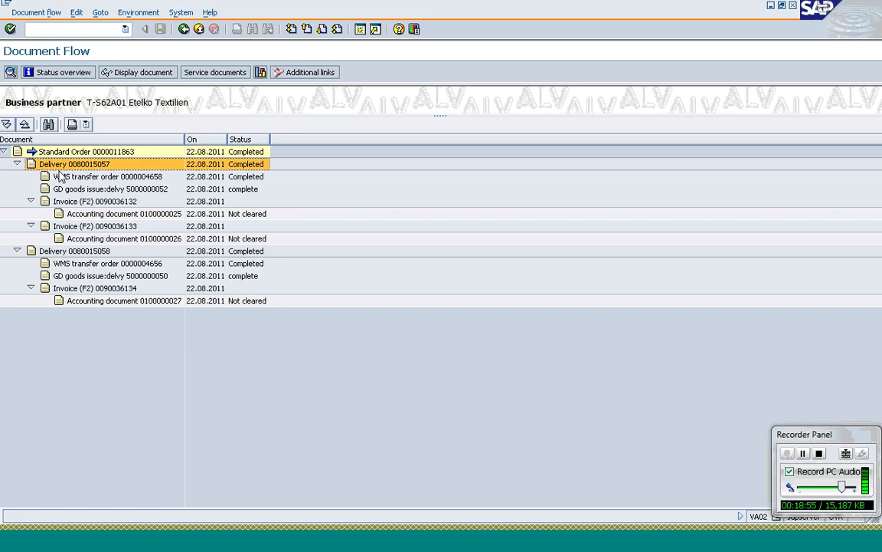
pyautogui.click(62, 252)
pyautogui.click(61, 201)
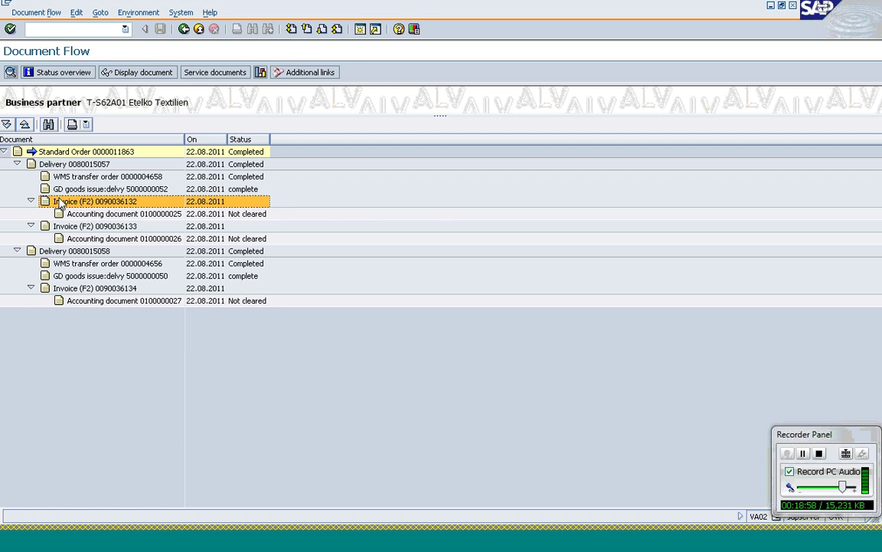
pyautogui.click(57, 227)
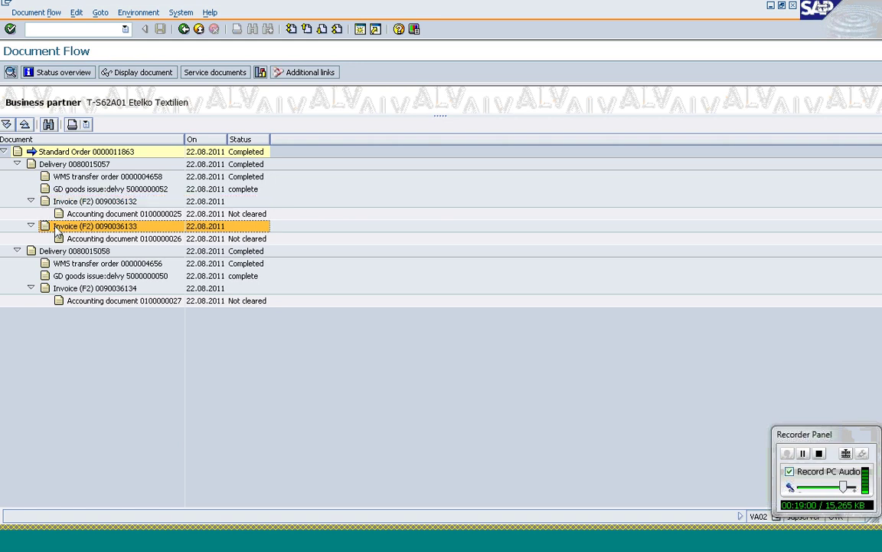
pyautogui.click(77, 290)
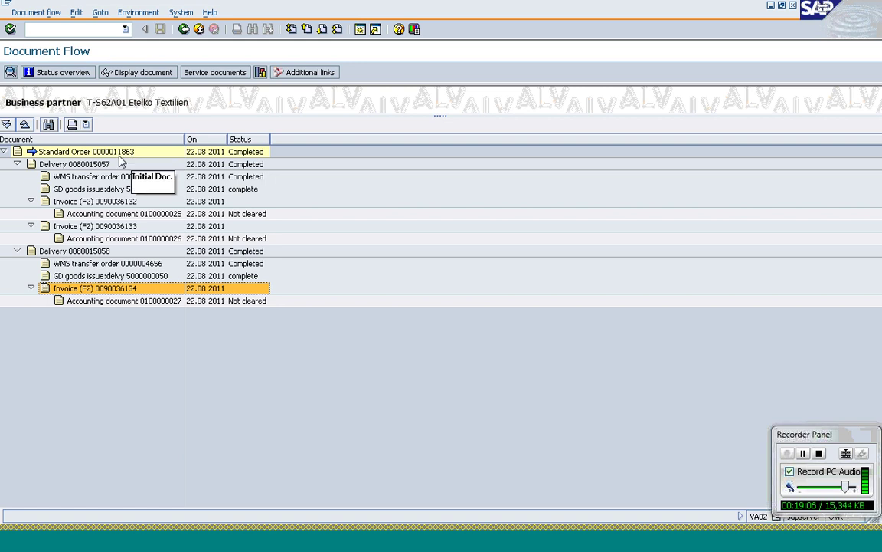
# - Switch to the VA01 session and create the RE returns order with reference to the standard order, copying all its items
pyautogui.click(237, 539)
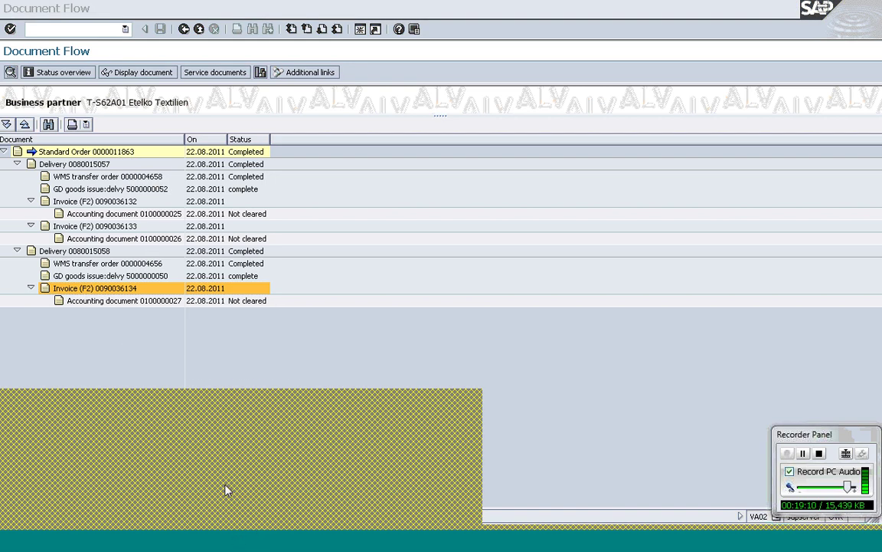
pyautogui.click(191, 491)
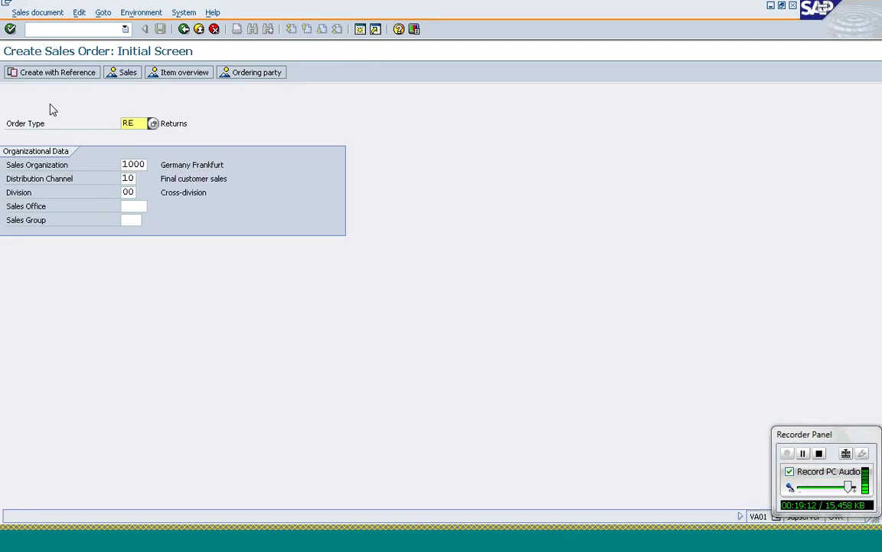
pyautogui.click(67, 72)
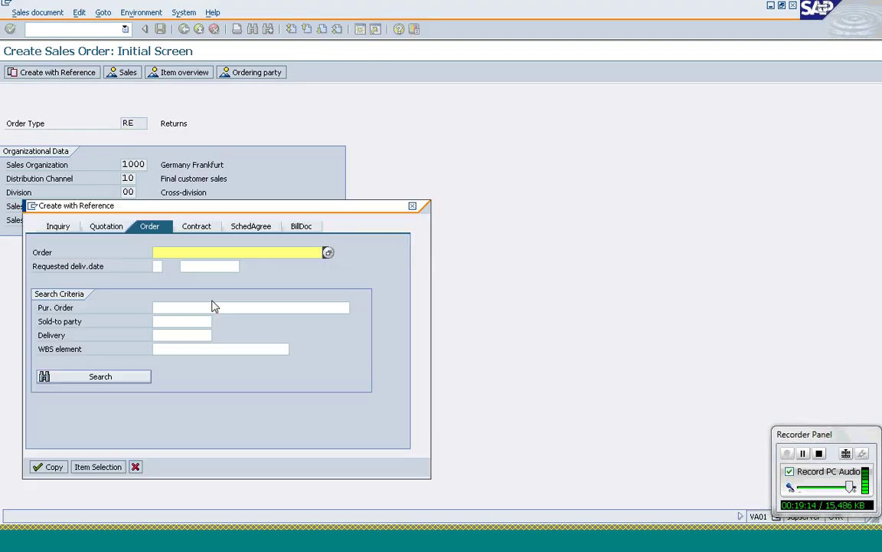
pyautogui.write('11863')
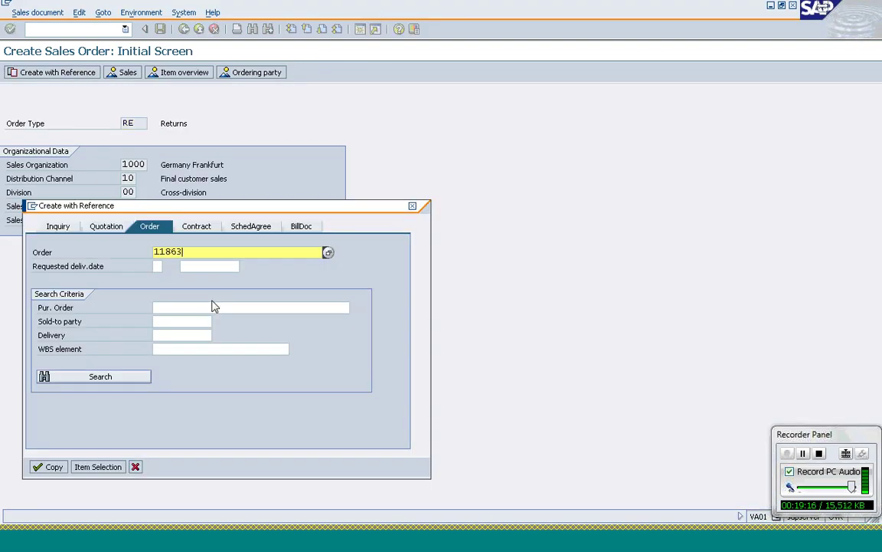
pyautogui.click(52, 468)
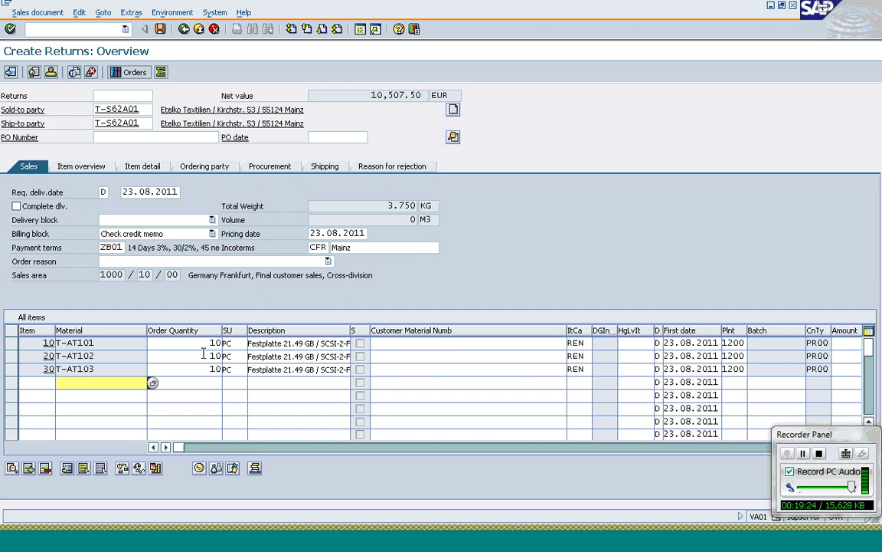
# - Delete item T-AT103 from the returns order and set the order reason to Damaged in transit
pyautogui.click(203, 355)
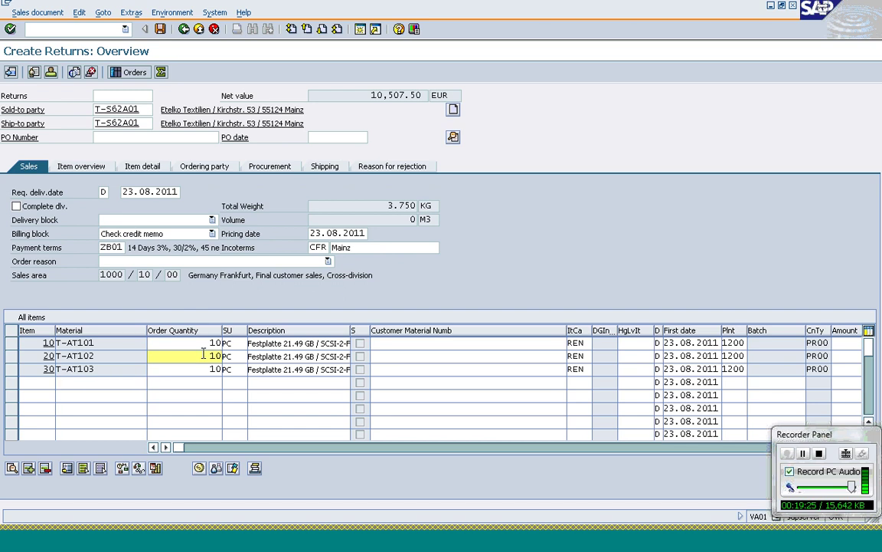
pyautogui.click(11, 370)
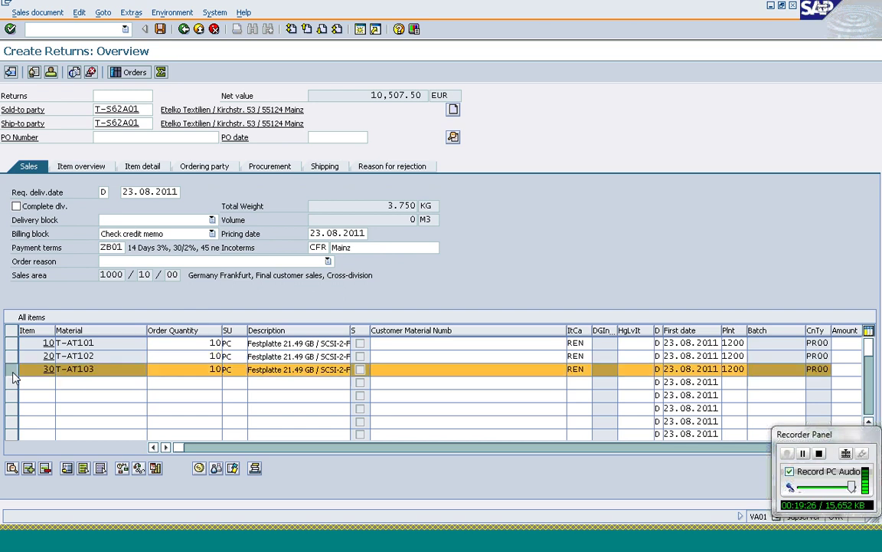
pyautogui.click(45, 469)
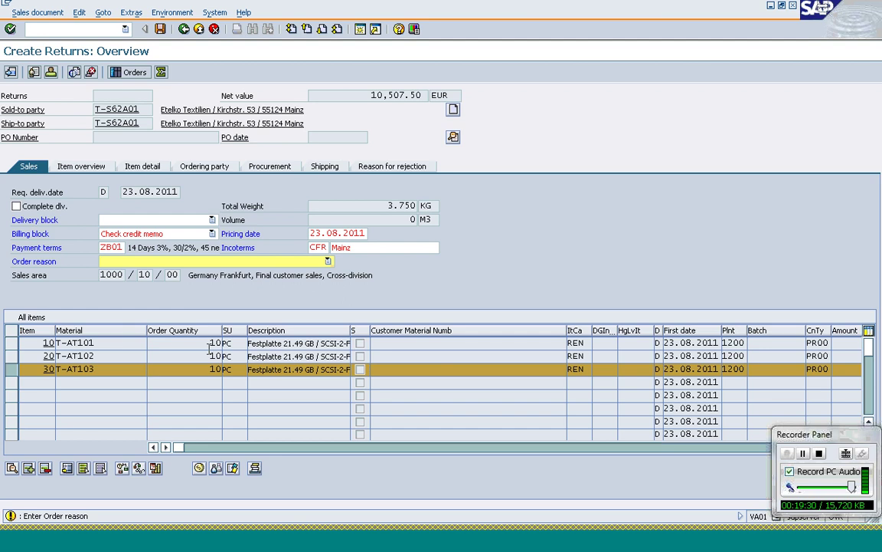
pyautogui.click(161, 262)
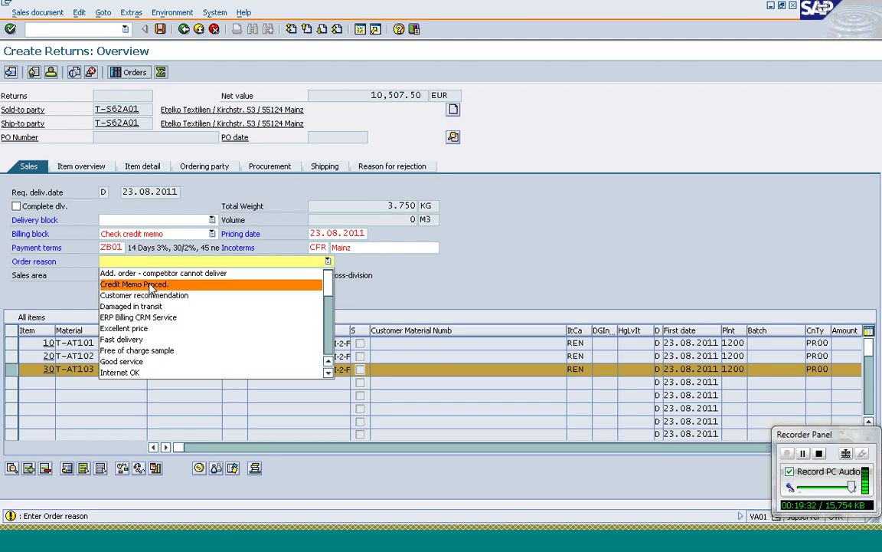
pyautogui.click(149, 307)
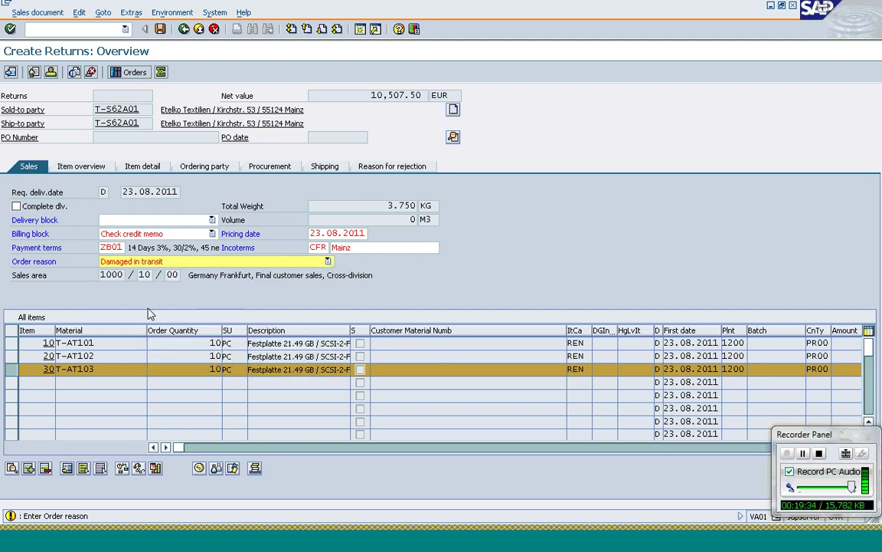
pyautogui.press('Return')
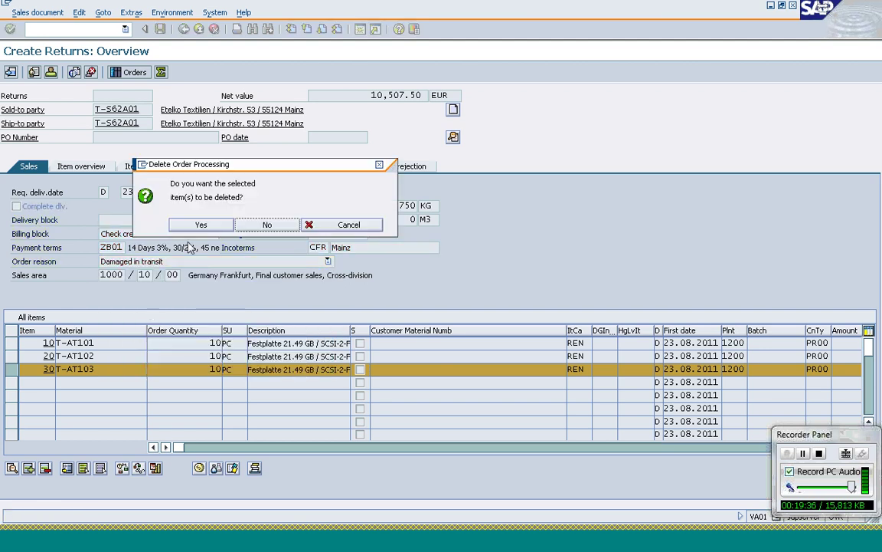
pyautogui.click(202, 225)
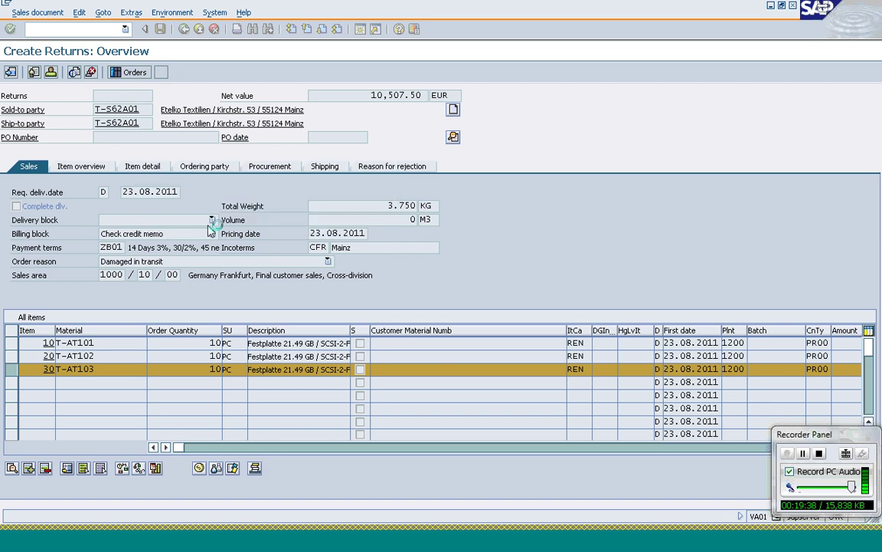
# - Set the return quantities to 3 for T-AT101 and 2 for T-AT102
pyautogui.doubleClick(204, 344)
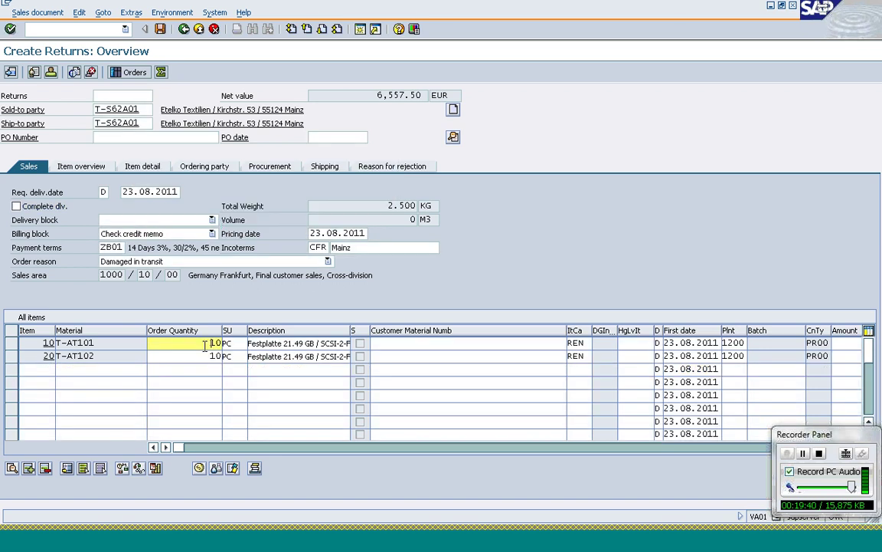
pyautogui.write('3')
pyautogui.press('Down')
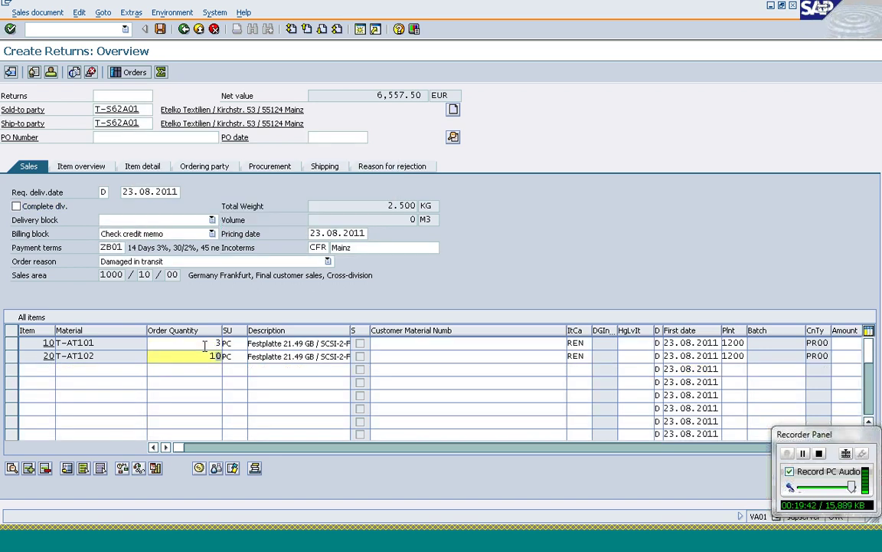
pyautogui.write('2')
pyautogui.press('Return')
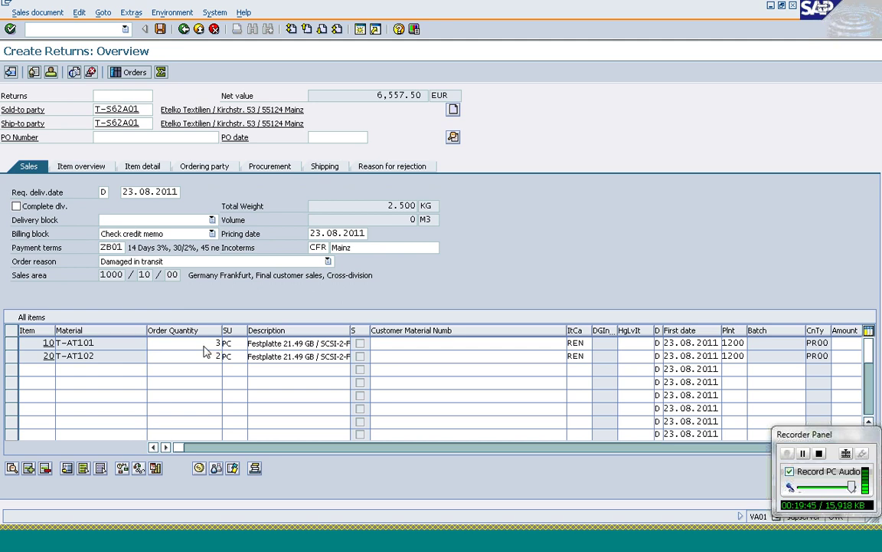
pyautogui.click(201, 344)
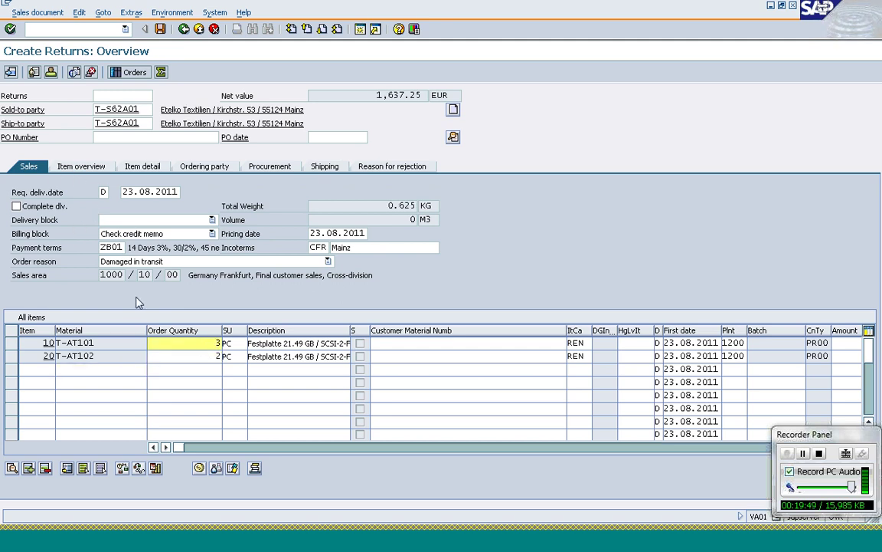
pyautogui.write('8')
# - Open transaction VOV8 in a new session and display the details of sales document type RE
pyautogui.click(53, 30)
pyautogui.write('/nvov')
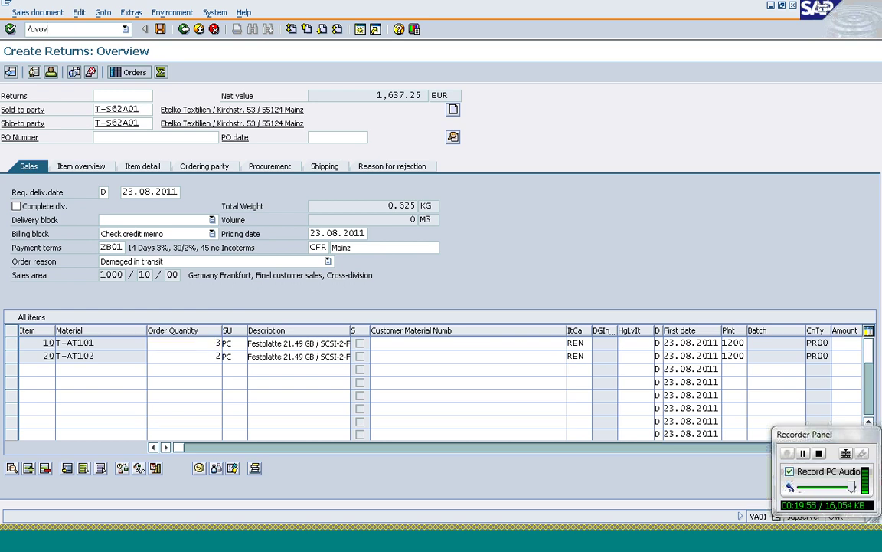
pyautogui.write('8')
pyautogui.press('Return')
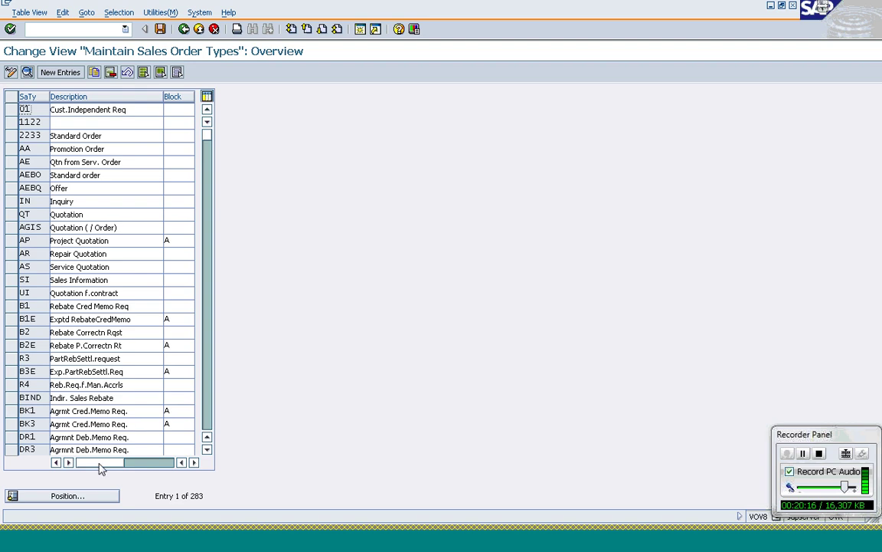
pyautogui.click(69, 497)
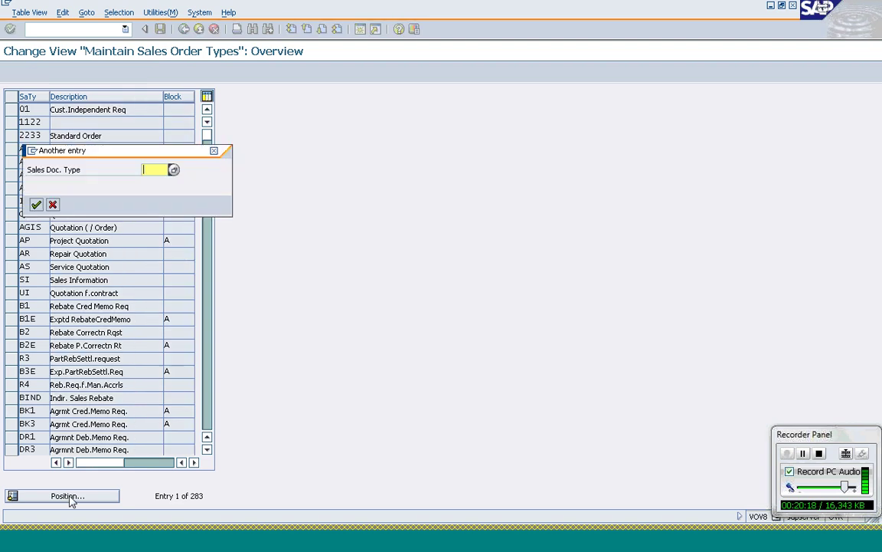
pyautogui.write('RE')
pyautogui.press('Return')
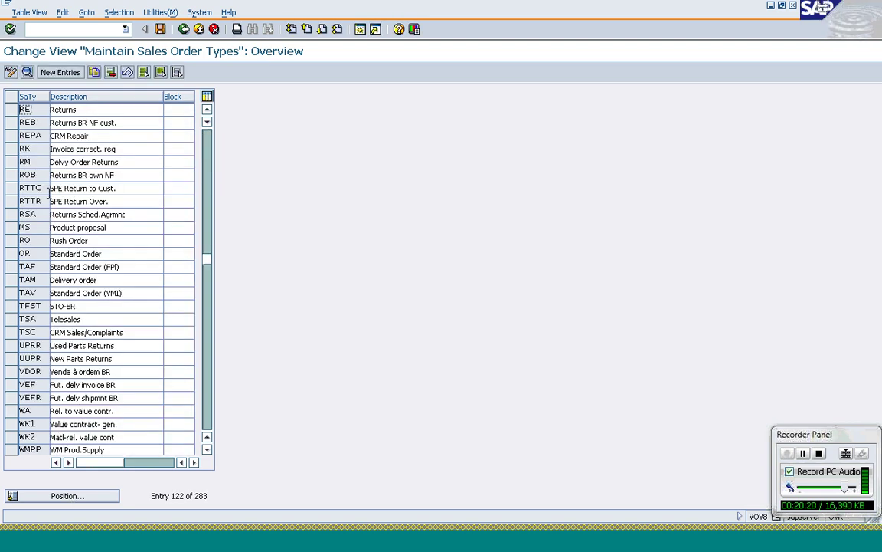
pyautogui.doubleClick(25, 109)
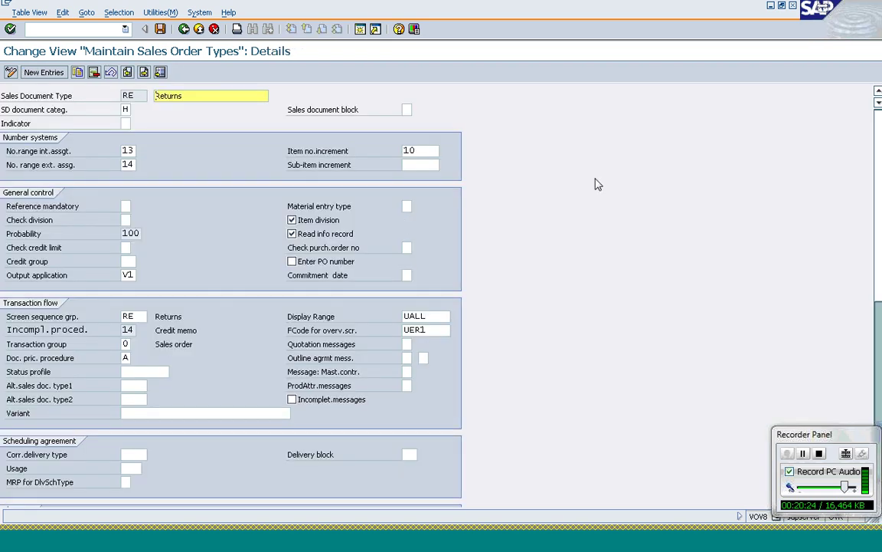
# - View the possible entries for Reference mandatory in document type RE and close the list without choosing one
pyautogui.click(128, 205)
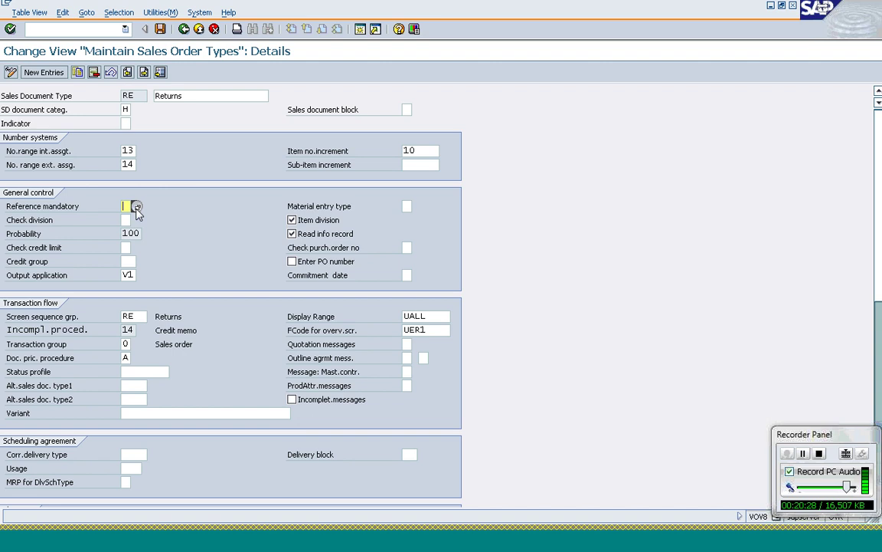
pyautogui.click(136, 207)
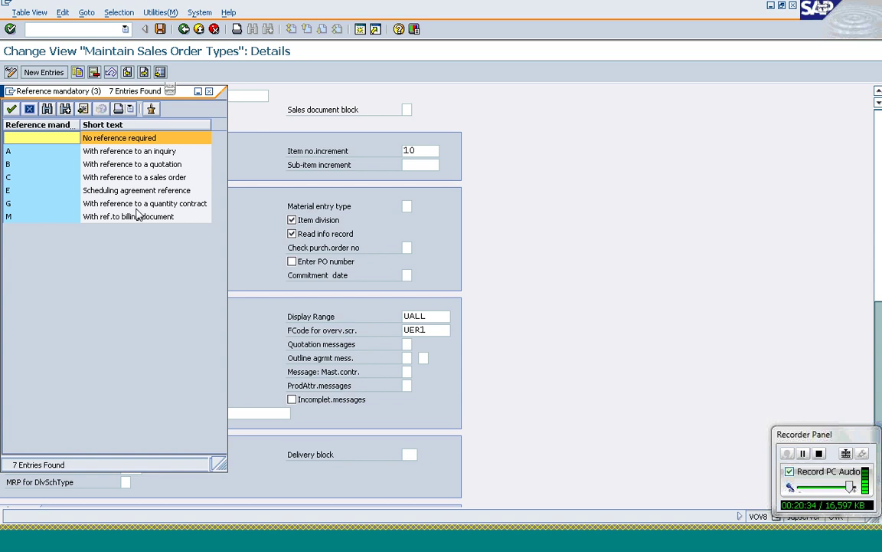
pyautogui.click(29, 109)
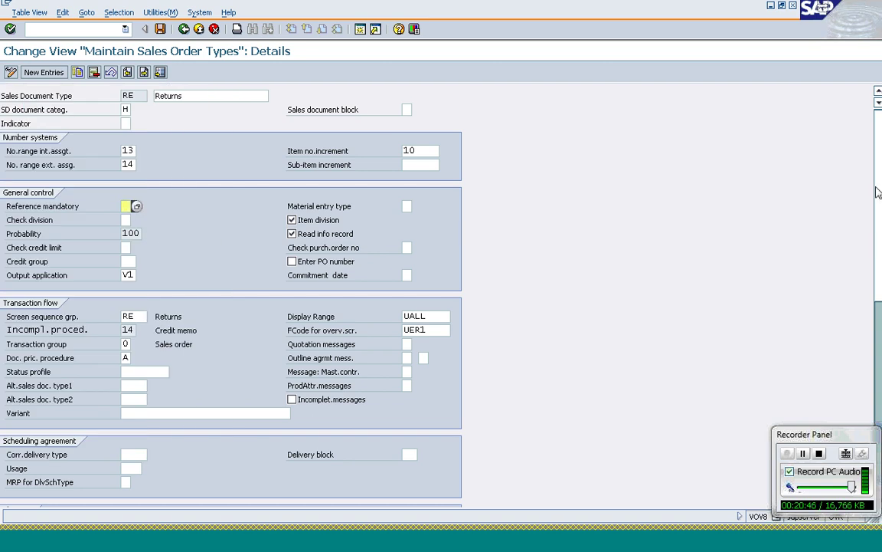
# - Examine the shipping and billing settings of document type RE, including its delivery type
pyautogui.moveTo(878, 193); pyautogui.dragTo(878, 251)
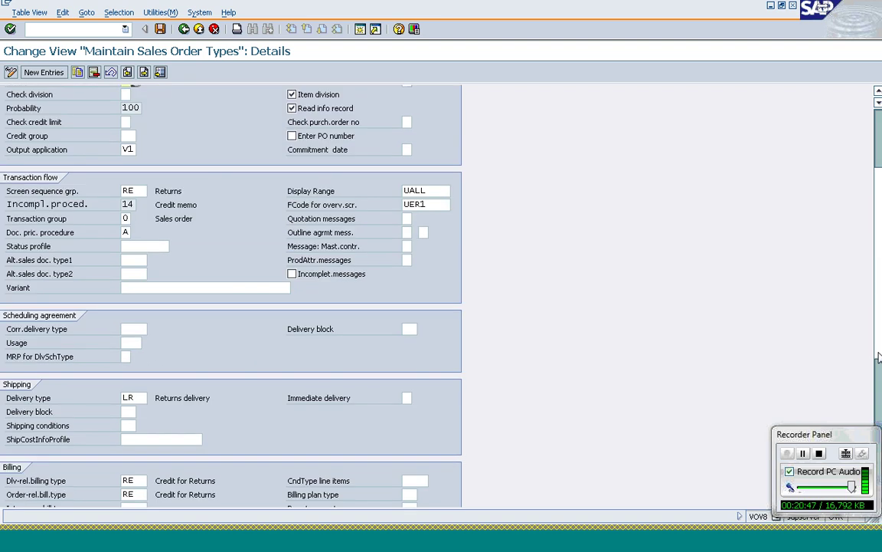
pyautogui.click(879, 357)
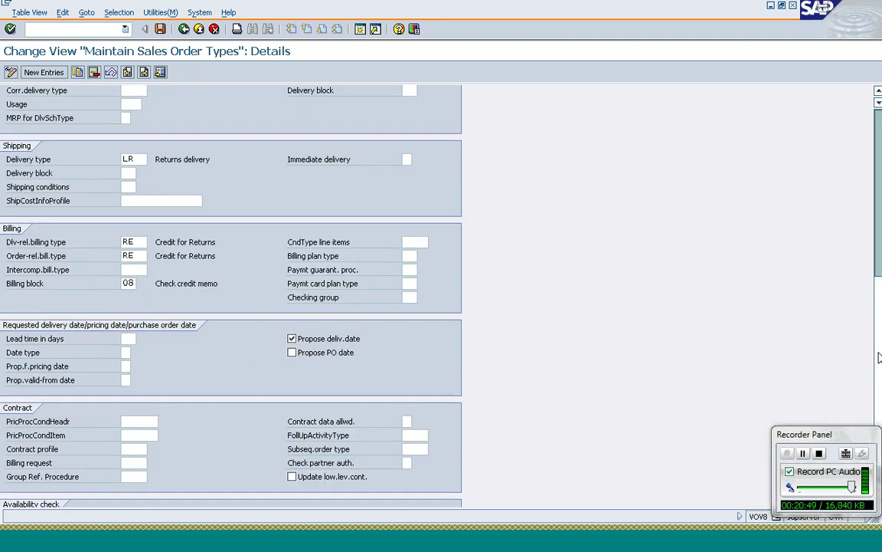
pyautogui.click(144, 157)
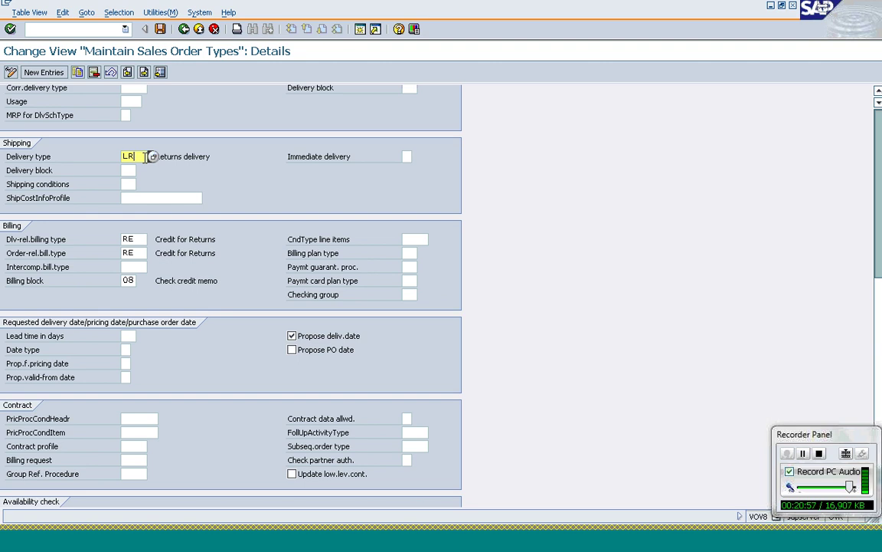
# - Check the delivery-related billing type and billing block of document type RE, and return to the returns order session
pyautogui.click(137, 241)
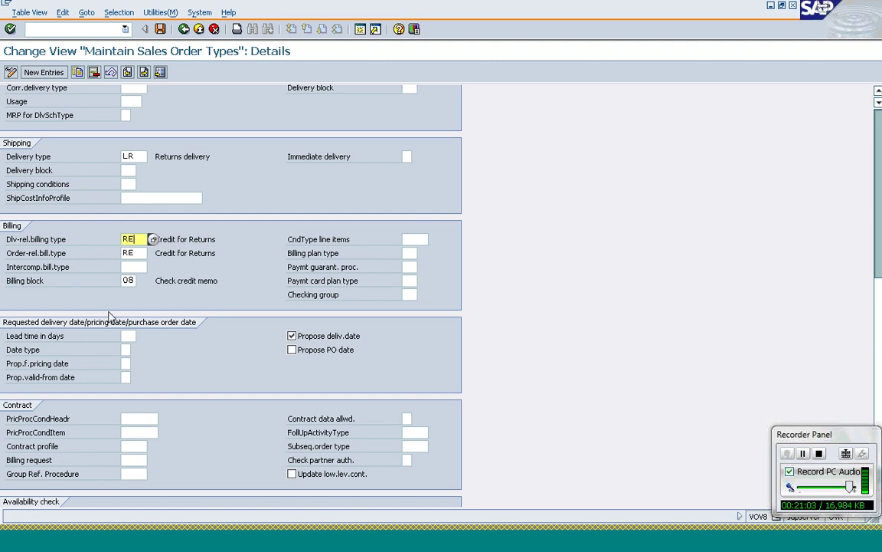
pyautogui.click(133, 280)
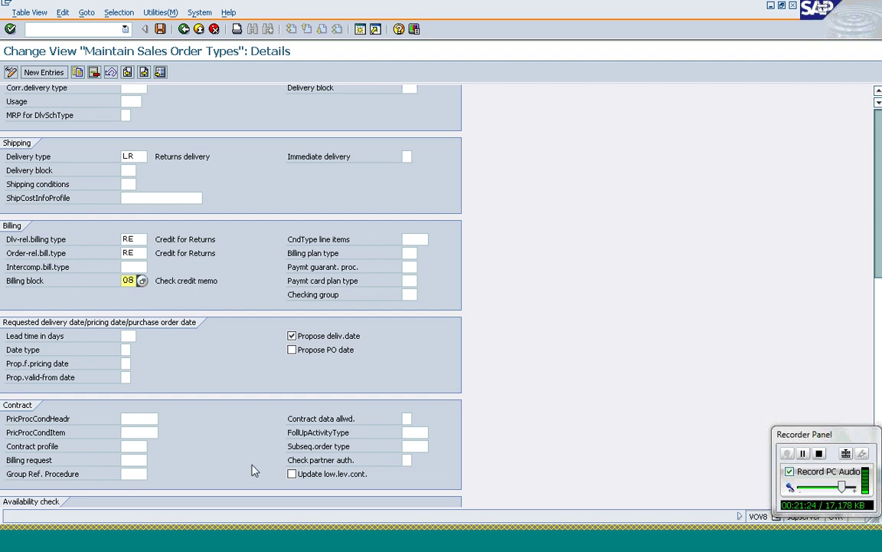
pyautogui.click(217, 544)
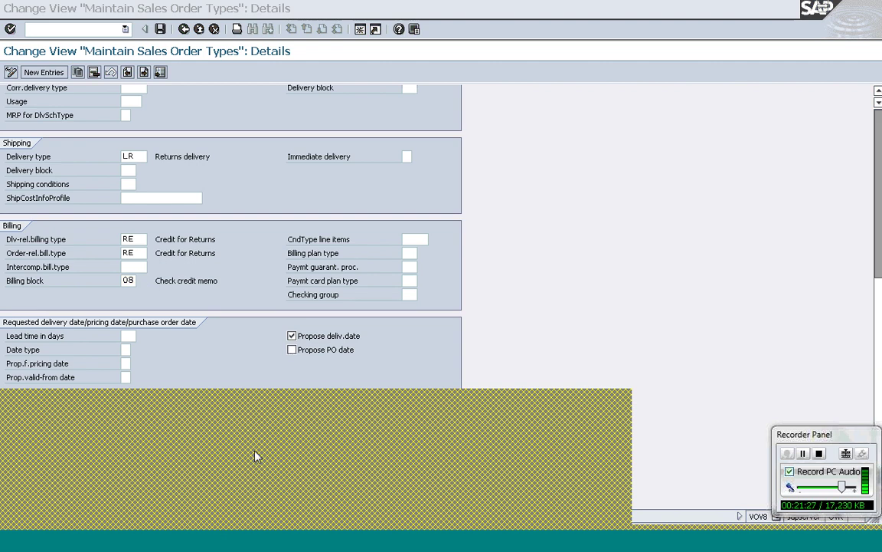
# - Set the returns order's PO number to "Returns Order"
pyautogui.press('Return')
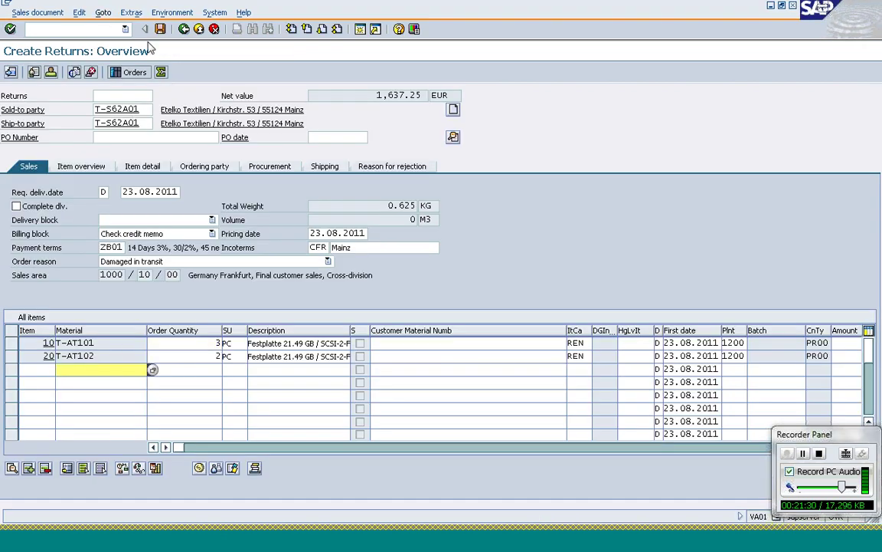
pyautogui.click(123, 138)
pyautogui.write('Retur')
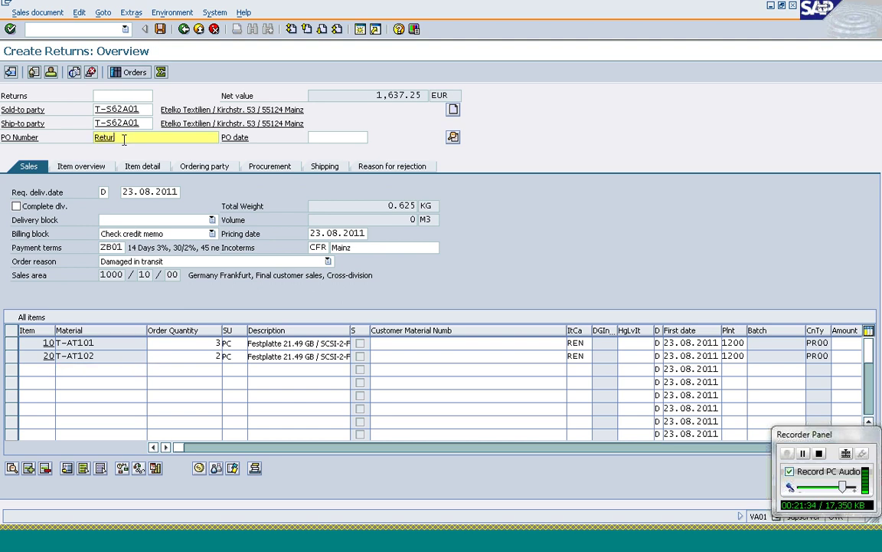
pyautogui.write('ns Order')
pyautogui.press('Return')
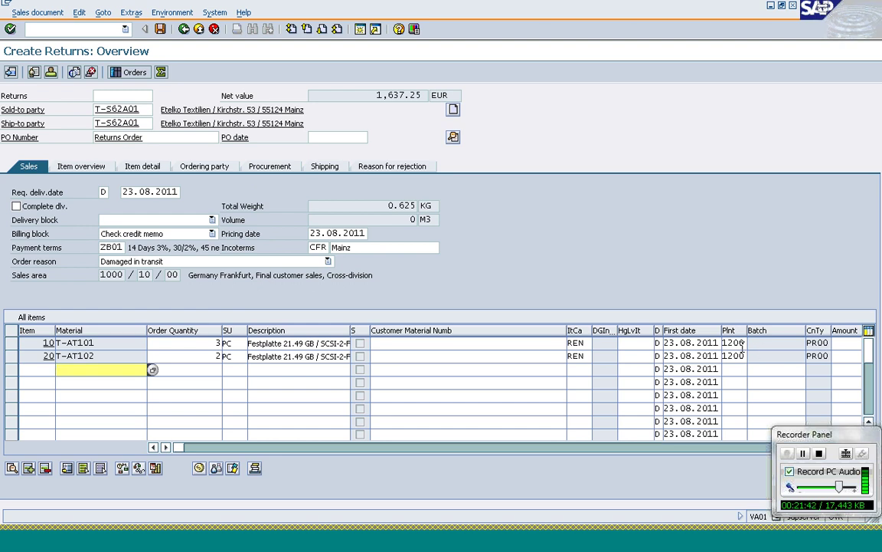
# - Check item 10's plant and first date, and save the returns order, viewing the saved document number in the message details
pyautogui.click(740, 344)
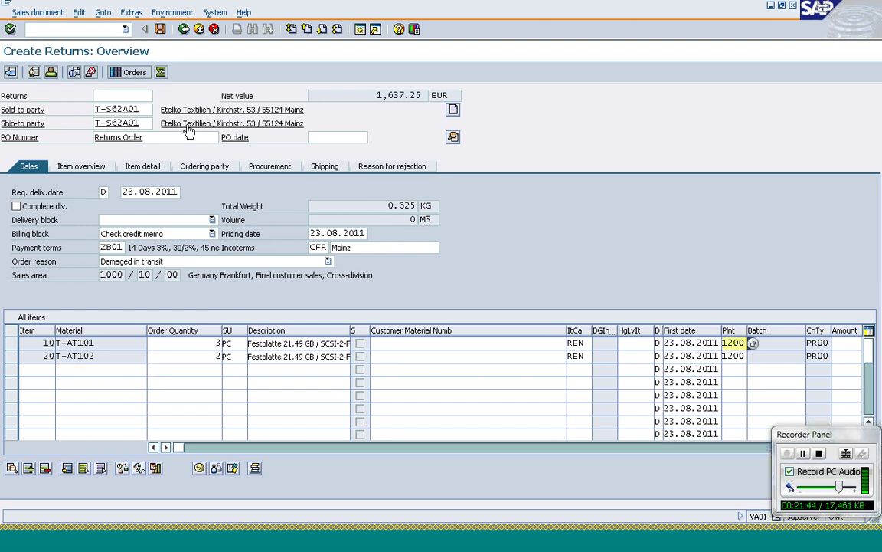
pyautogui.click(684, 343)
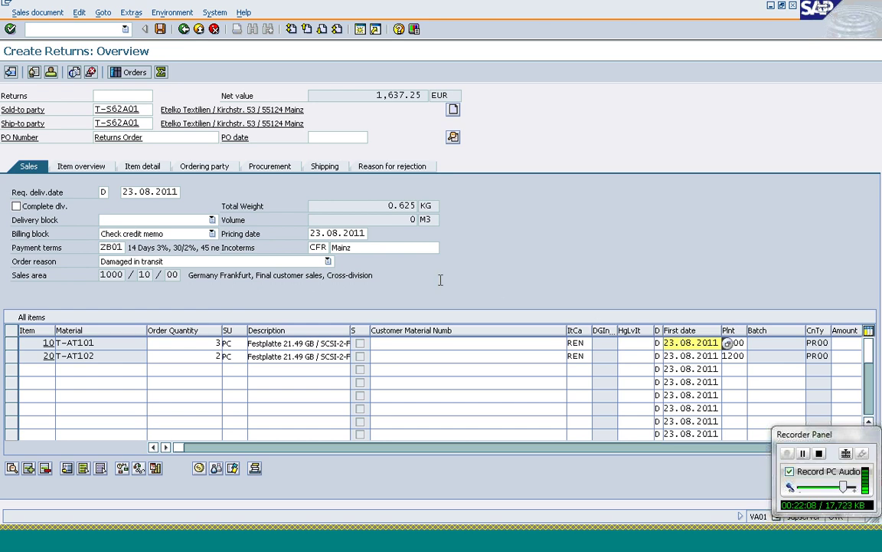
pyautogui.click(161, 30)
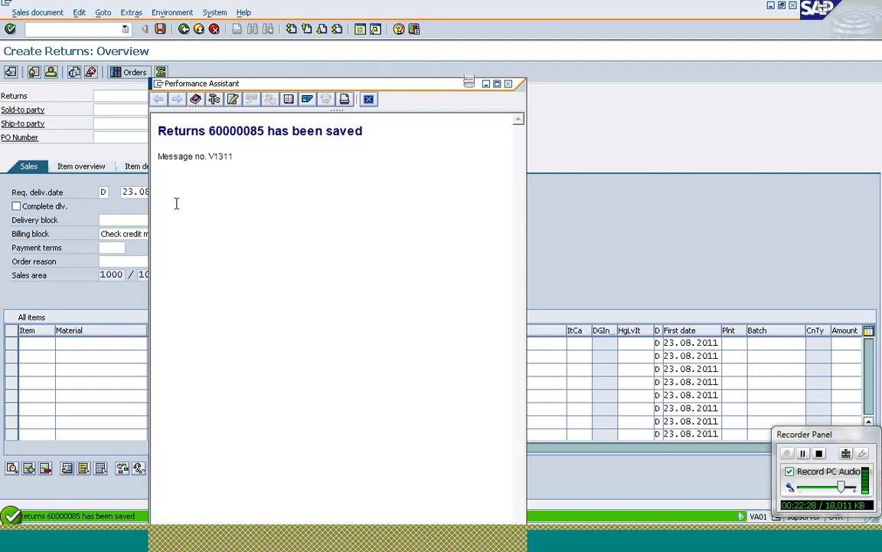
pyautogui.moveTo(209, 132); pyautogui.dragTo(265, 132)
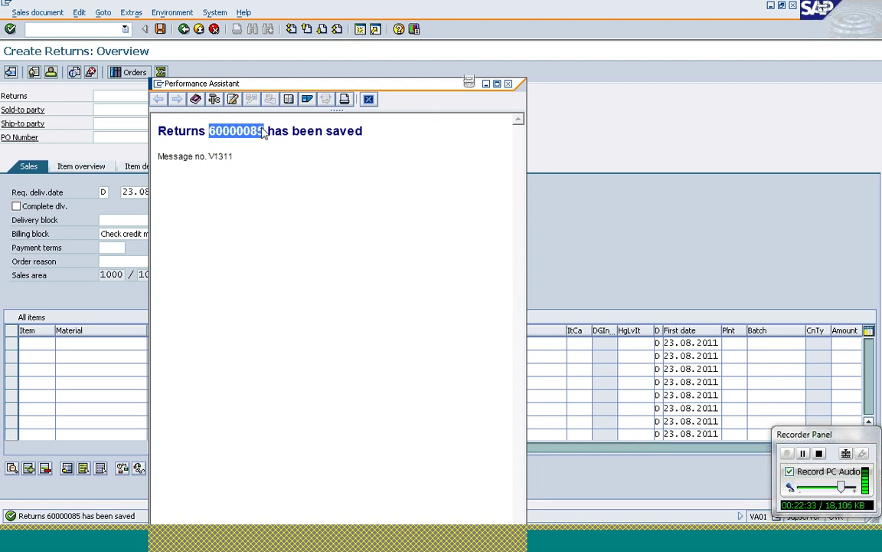
pyautogui.click(368, 100)
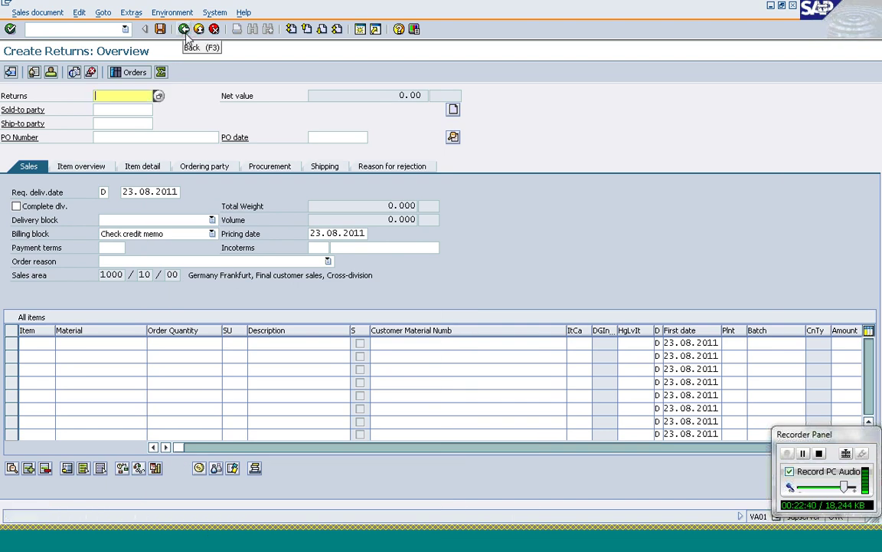
# - Start a returns delivery for the saved returns order in transaction VL01N with shipping point 1200
pyautogui.click(185, 32)
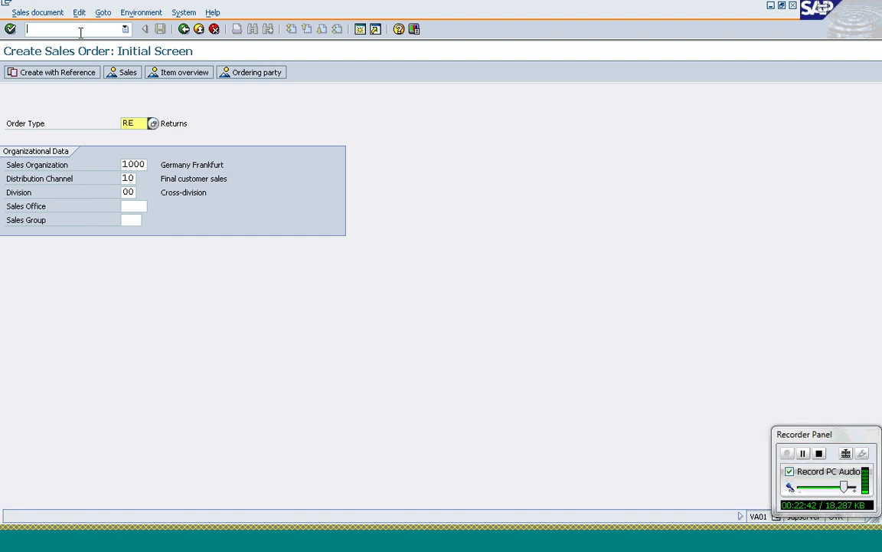
pyautogui.write('/nv')
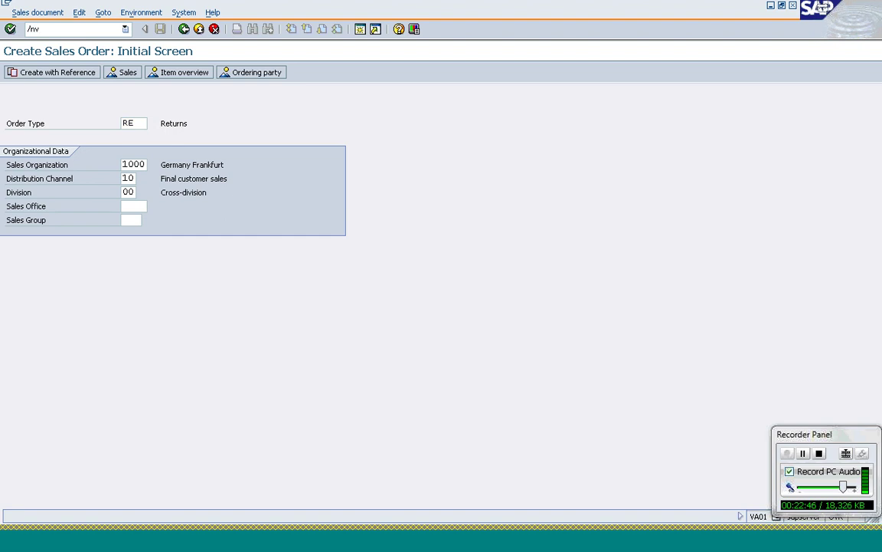
pyautogui.write('l01n')
pyautogui.press('Return')
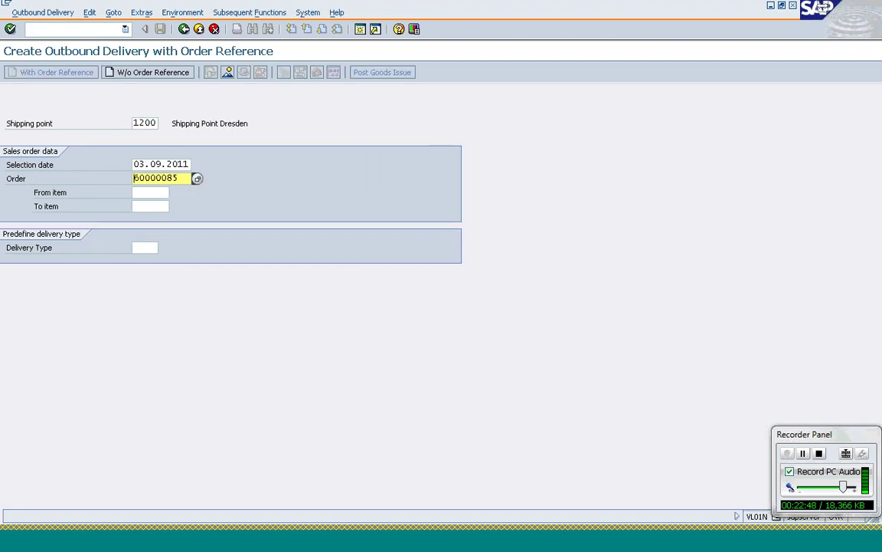
pyautogui.press('Return')
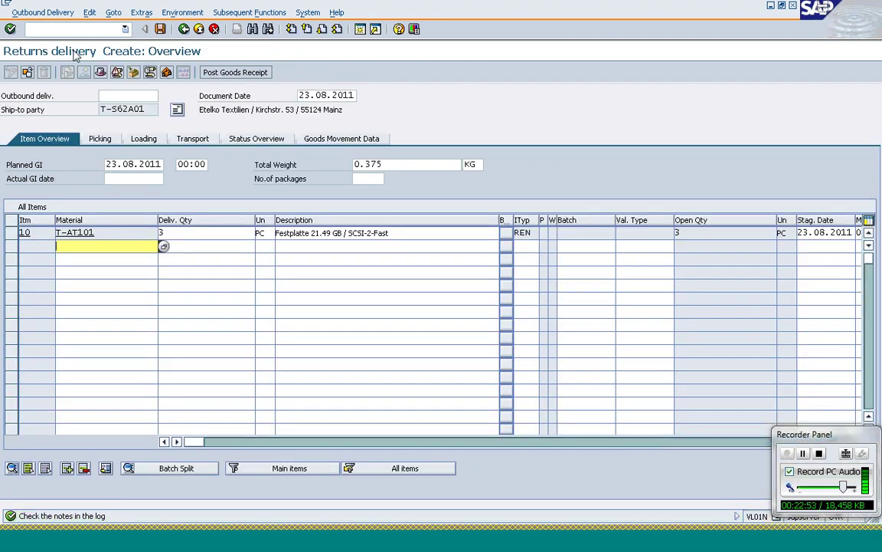
# - Review the picking data of the T-AT101 returns delivery and post its goods receipt
pyautogui.click(101, 143)
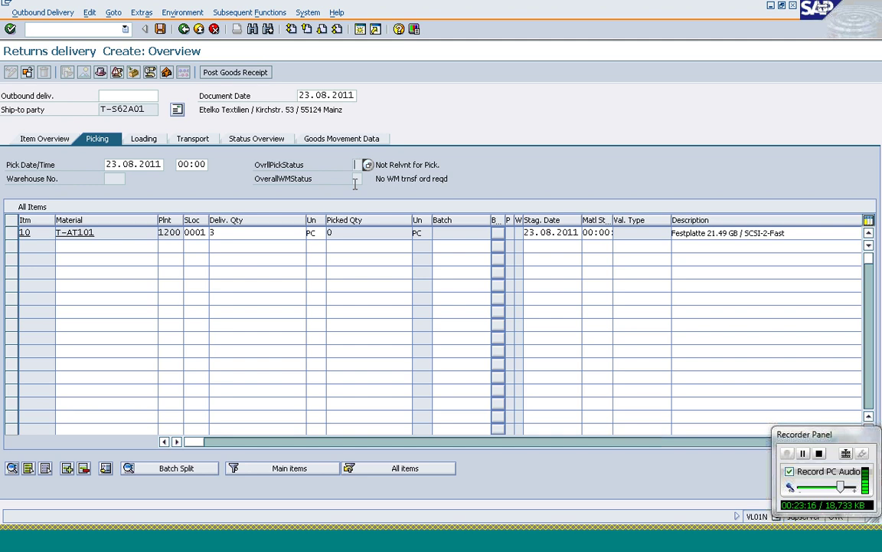
pyautogui.click(227, 235)
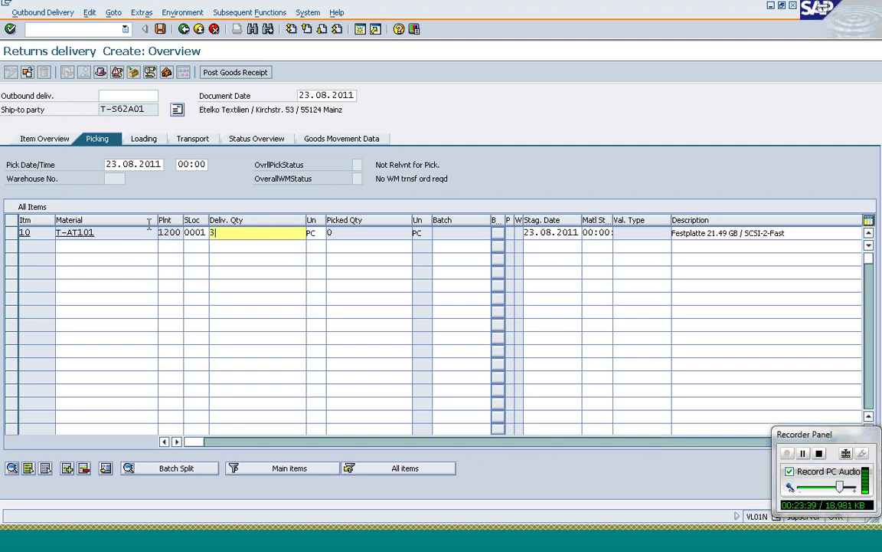
pyautogui.click(228, 73)
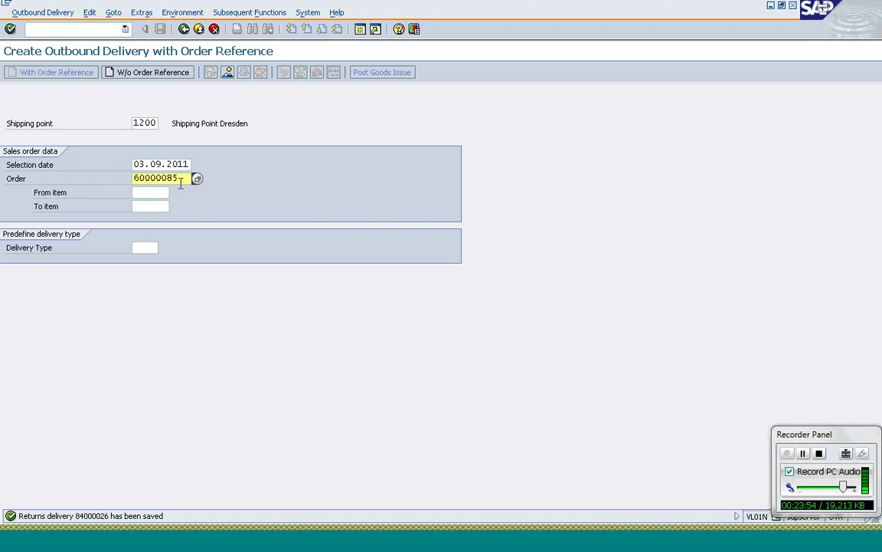
# - Open the same returns order for changes in transaction VA02
pyautogui.moveTo(178, 177); pyautogui.dragTo(120, 184)
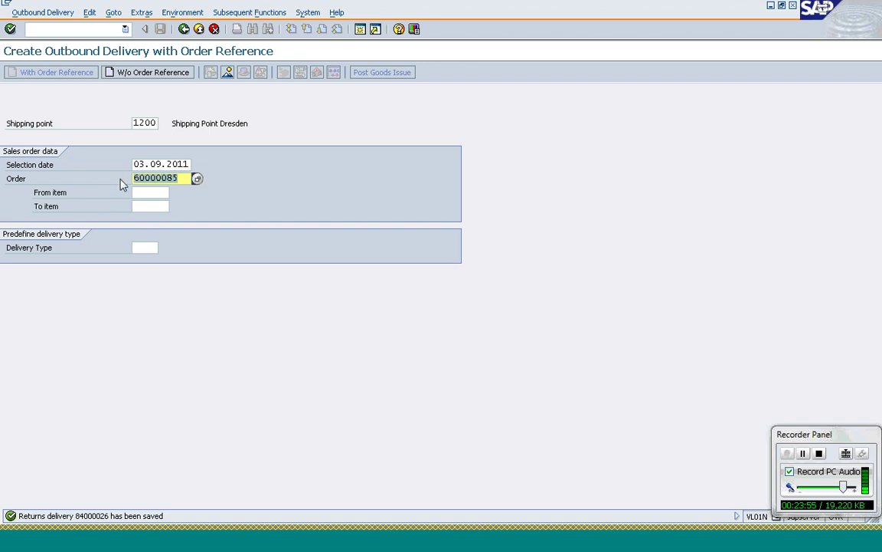
pyautogui.click(78, 32)
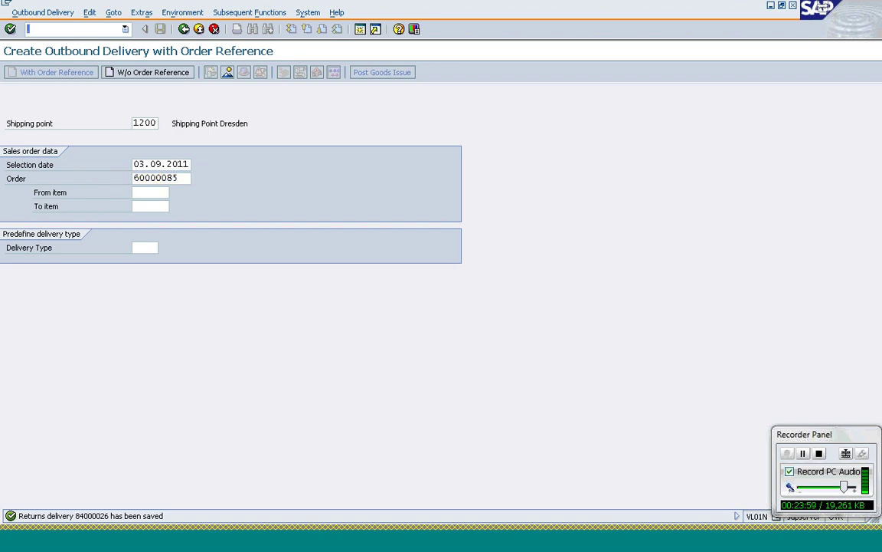
pyautogui.write('/nvl02n')
pyautogui.press('Return')
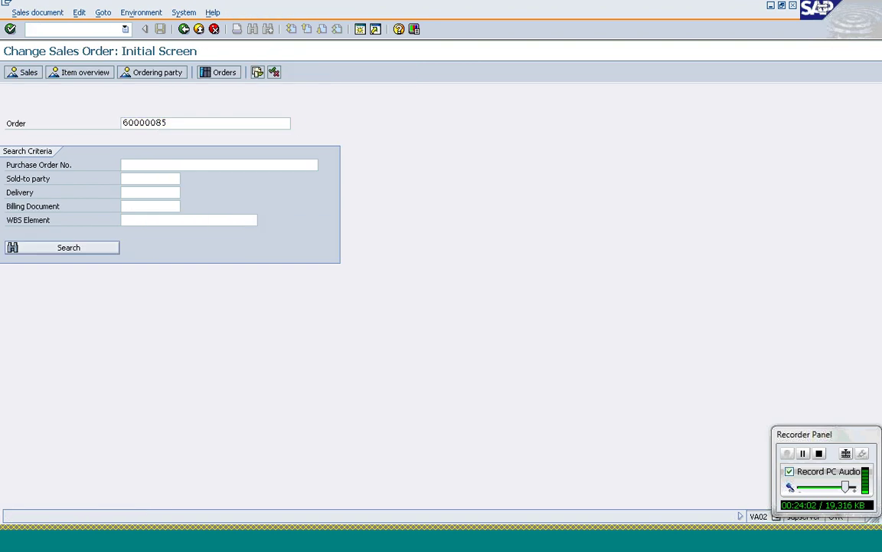
pyautogui.press('Return')
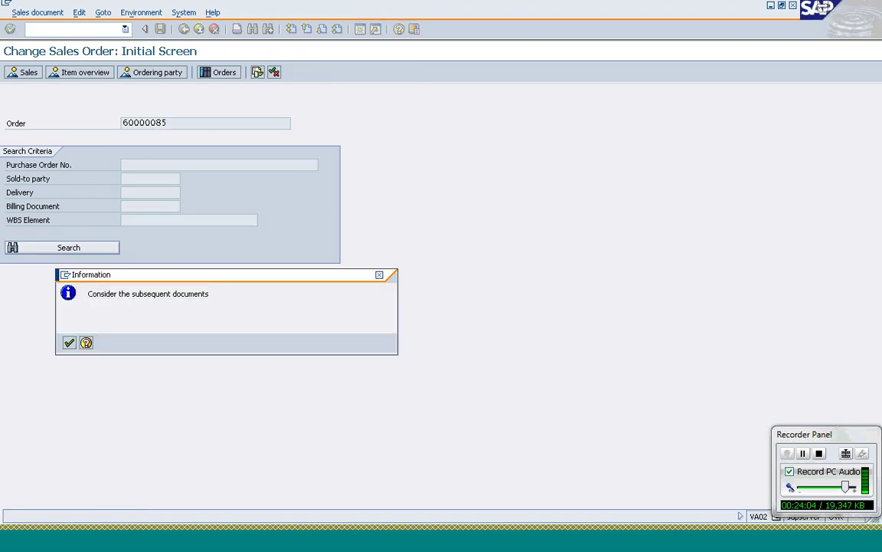
pyautogui.press('Return')
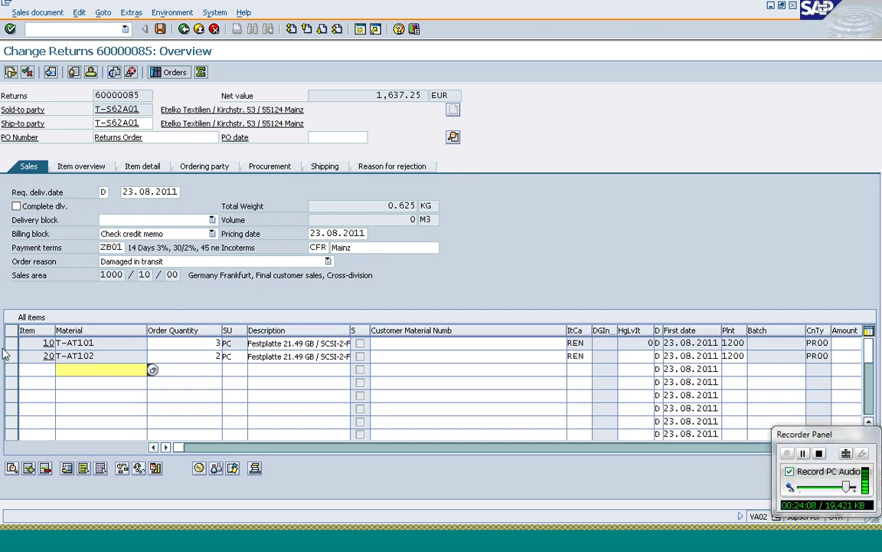
# - Create the returns delivery for T-AT102 directly from the returns order and post its goods receipt
pyautogui.click(217, 343)
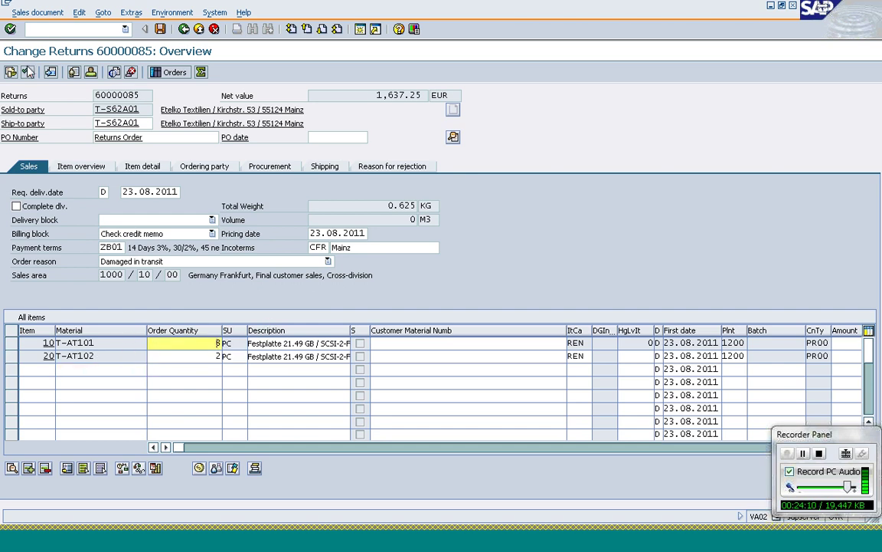
pyautogui.click(43, 14)
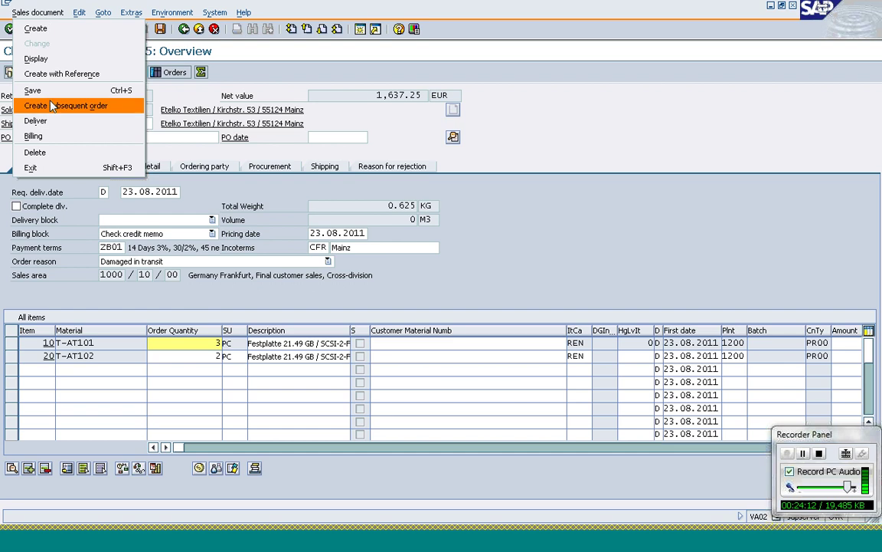
pyautogui.click(46, 122)
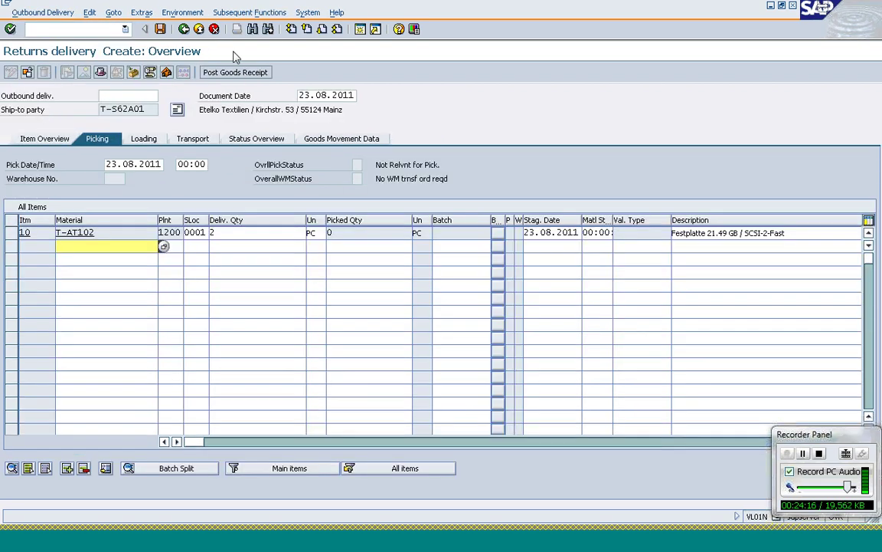
pyautogui.click(234, 72)
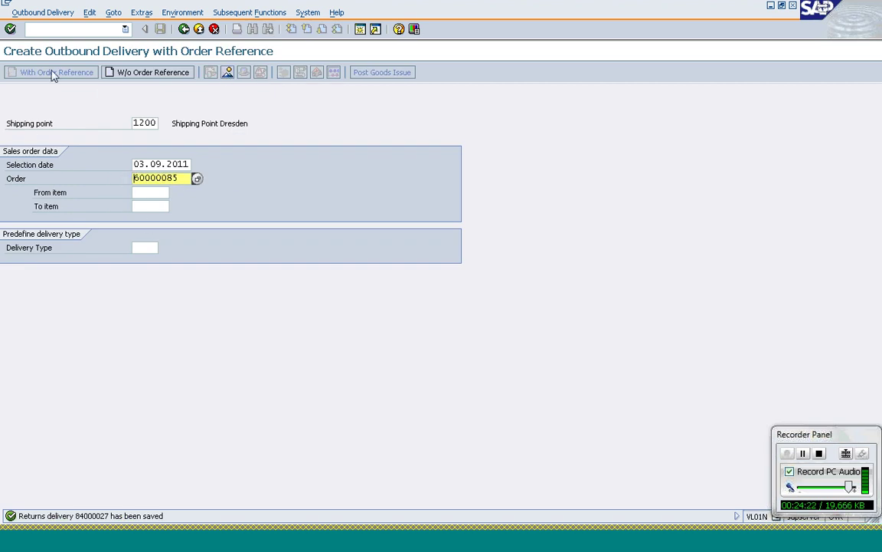
# - Try to bill the returns order in transaction VF01 and display the billing log
pyautogui.click(71, 31)
pyautogui.write('/n')
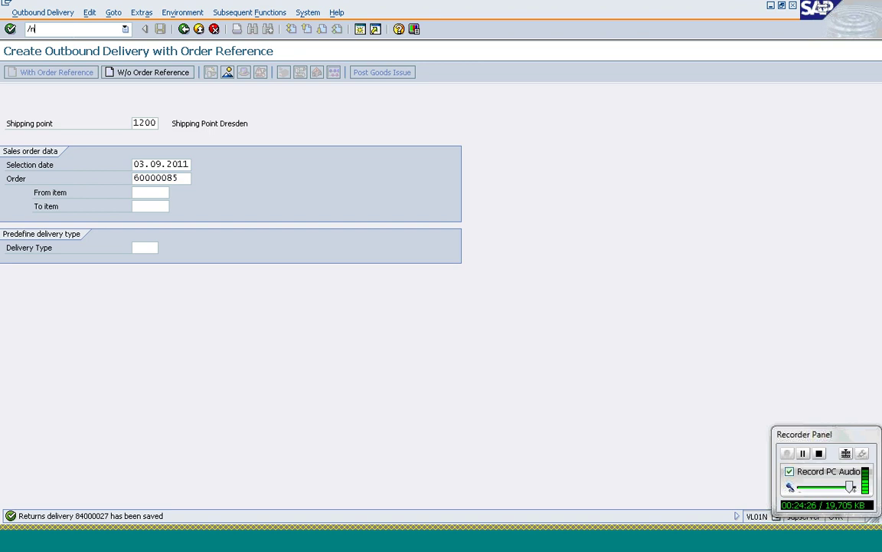
pyautogui.write('vf01')
pyautogui.press('Return')
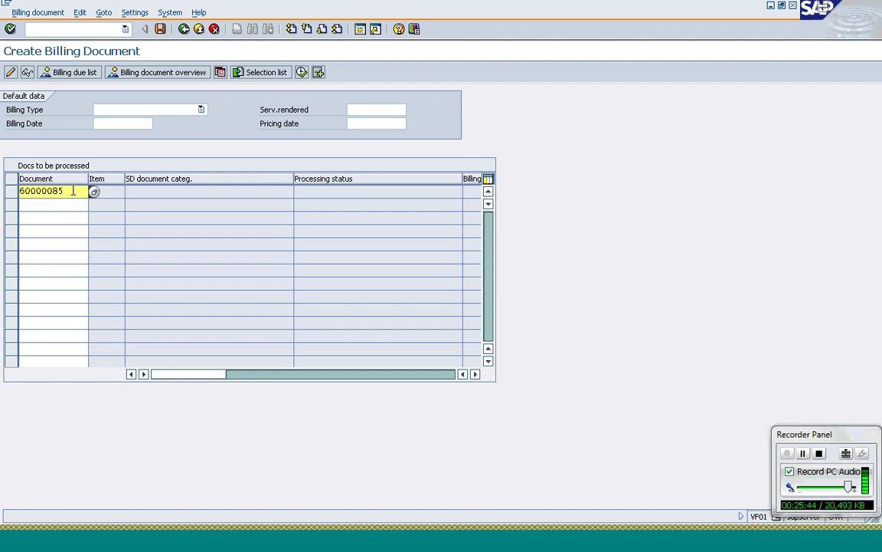
pyautogui.hotkey('ctrl', 's')
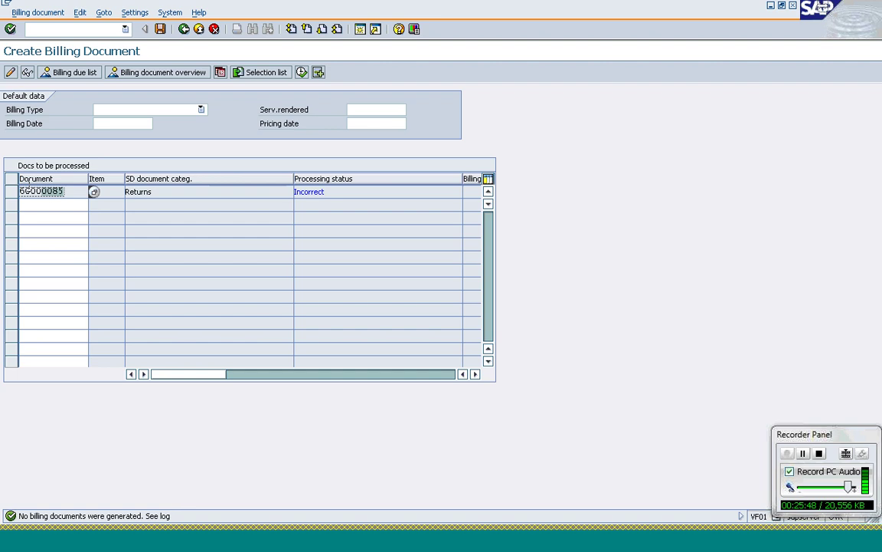
pyautogui.click(81, 13)
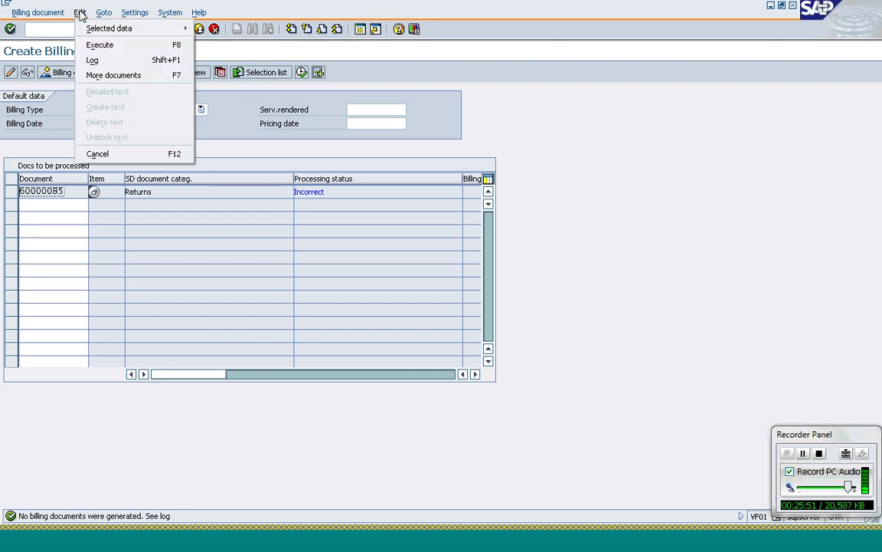
pyautogui.click(95, 60)
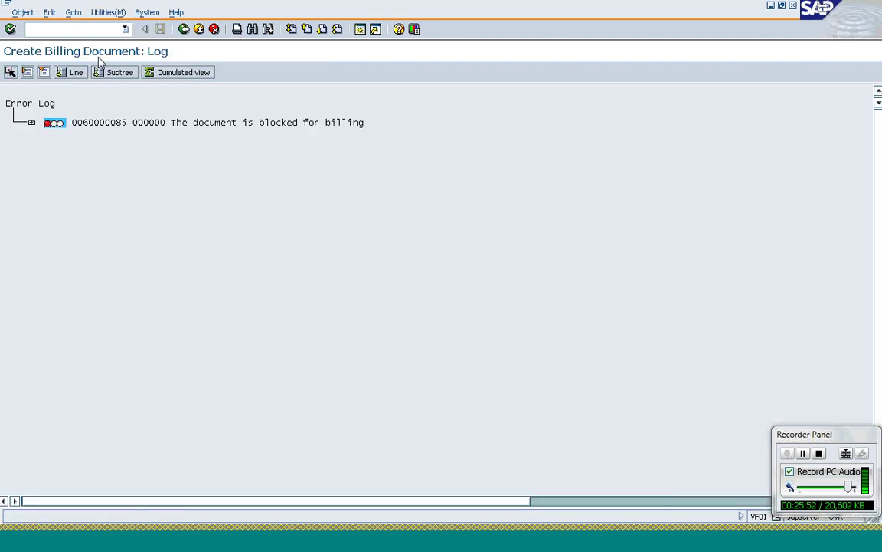
# - Reopen the returns order for changes in transaction VA02, accepting the notice about subsequent documents
pyautogui.click(65, 31)
pyautogui.write('/')
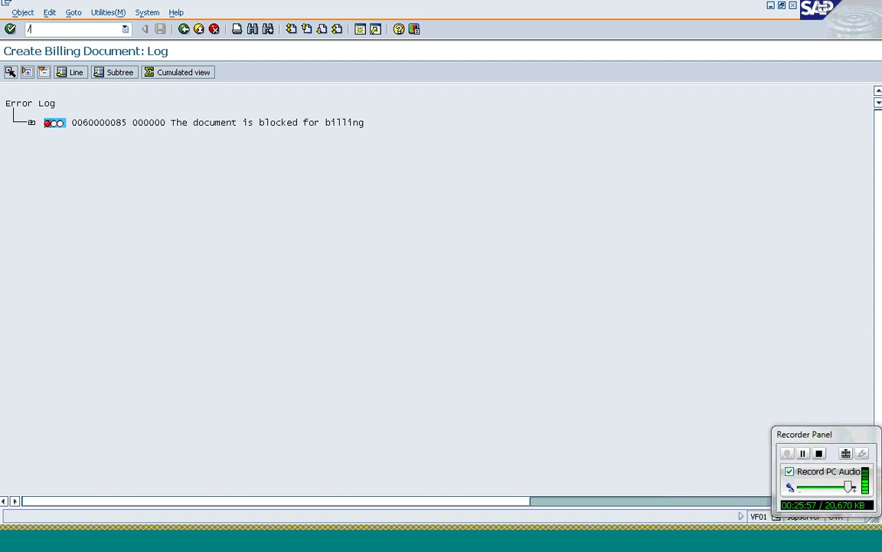
pyautogui.write('nvf01')
pyautogui.press('Return')
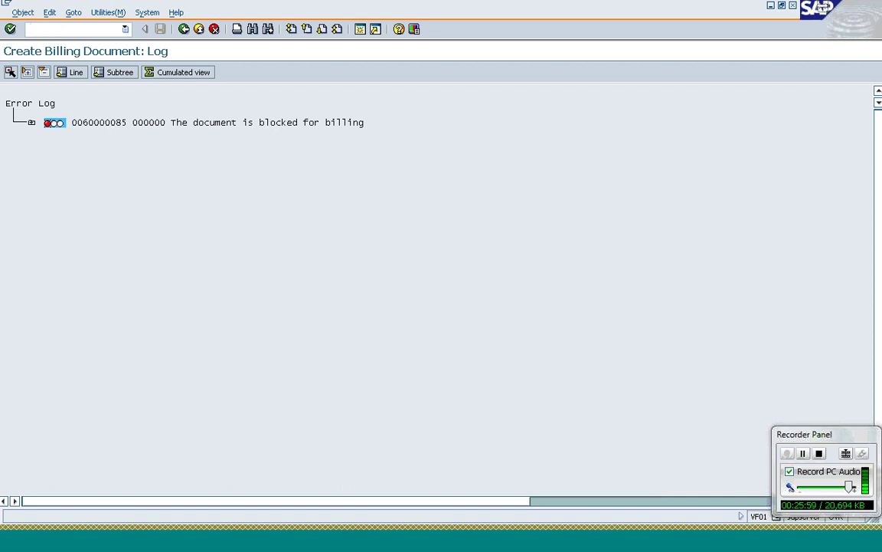
pyautogui.press('Return')
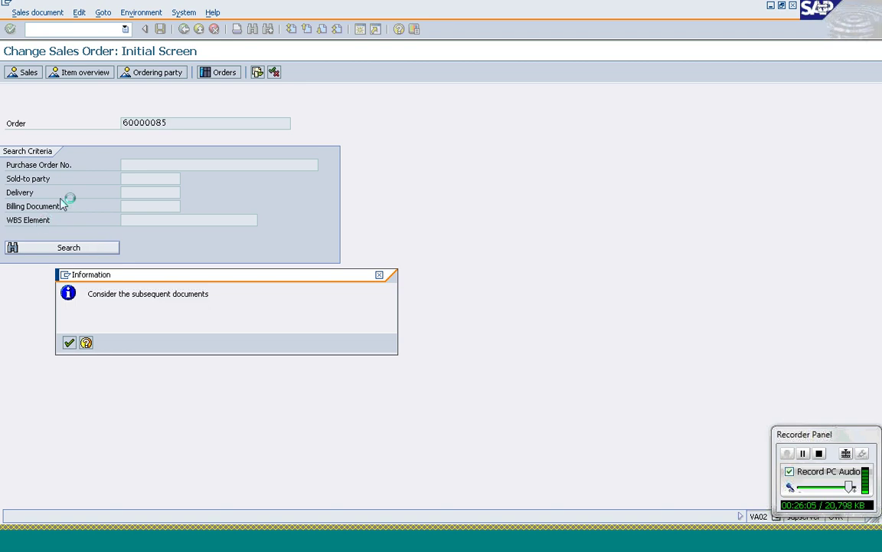
pyautogui.click(68, 343)
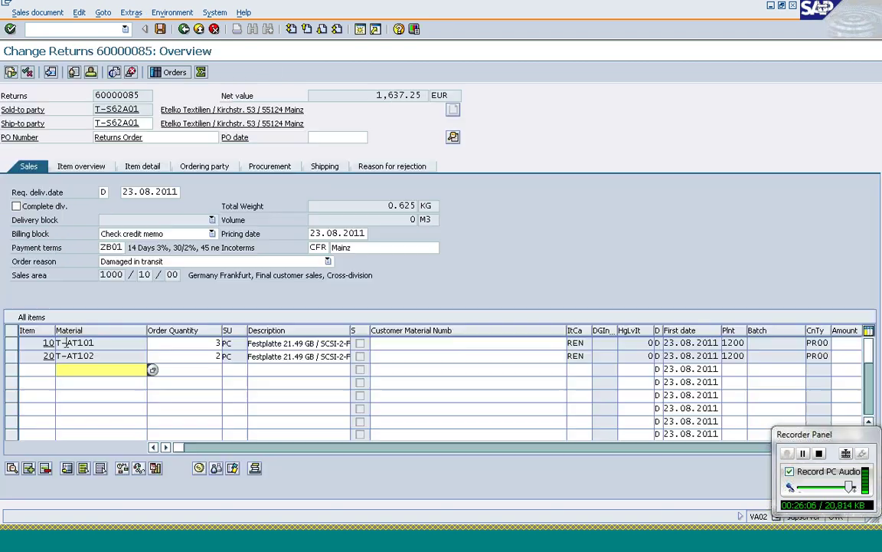
# - Clear the returns order's Check credit memo billing block by choosing the blank entry, and save the order
pyautogui.click(139, 239)
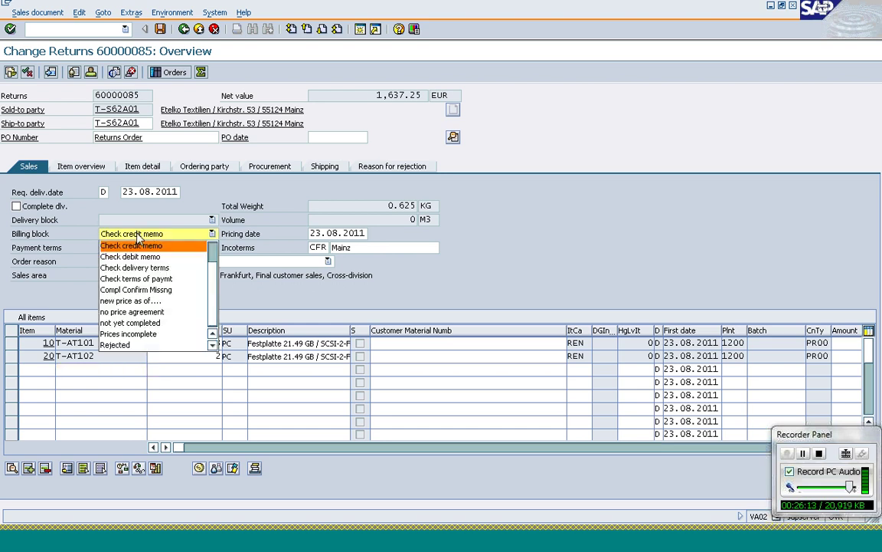
pyautogui.click(213, 249)
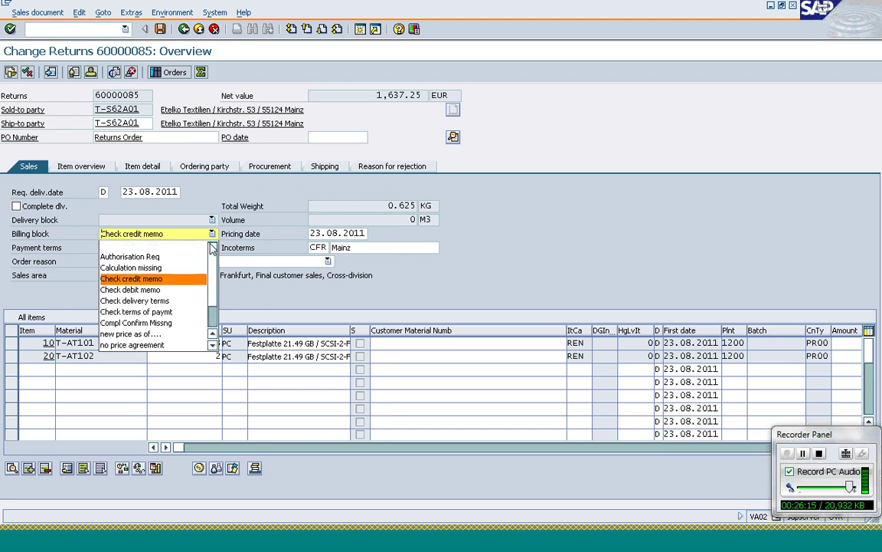
pyautogui.click(150, 246)
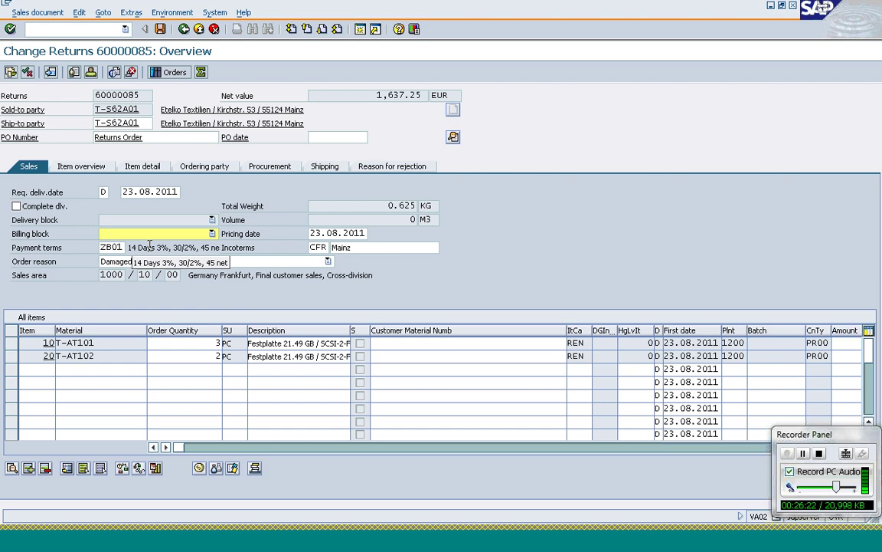
pyautogui.press('Return')
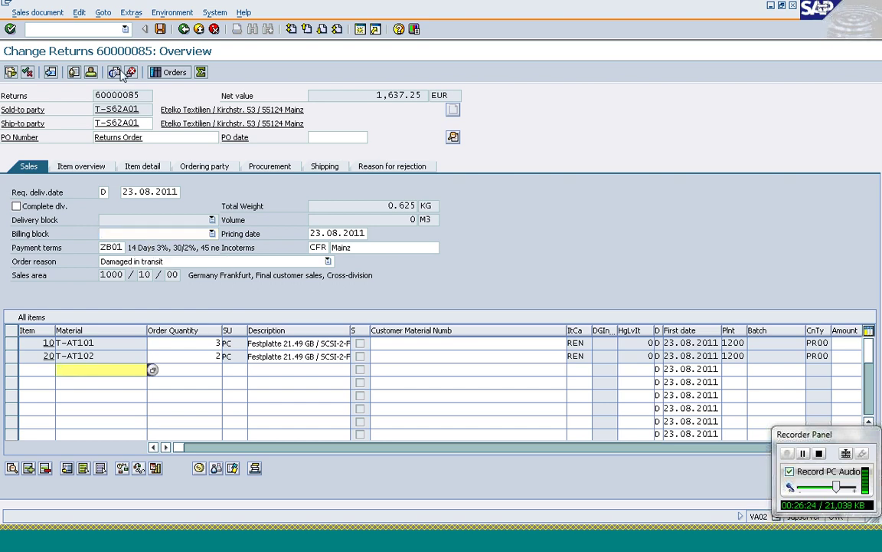
pyautogui.click(159, 29)
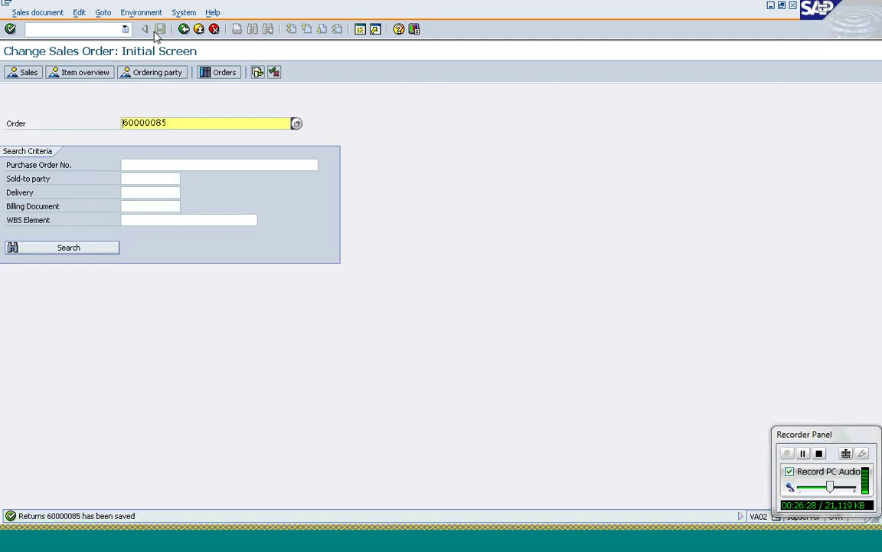
# - Bill the released returns order in transaction VF01, going through to the billing document overview
pyautogui.moveTo(182, 122); pyautogui.dragTo(122, 121)
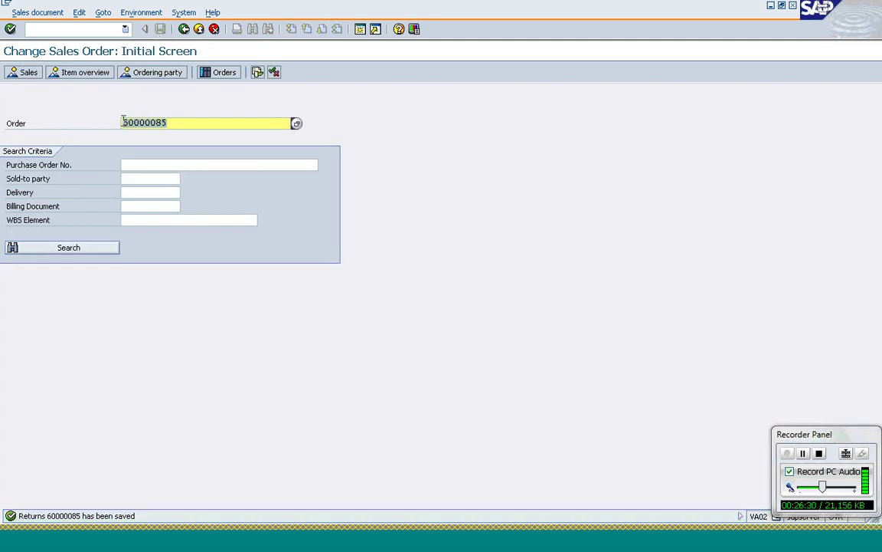
pyautogui.click(73, 31)
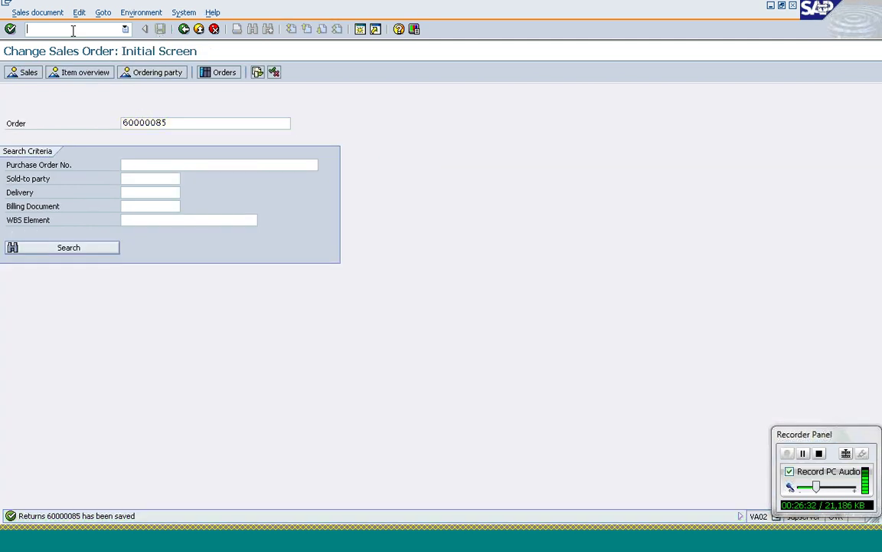
pyautogui.write('/nvf01')
pyautogui.press('Return')
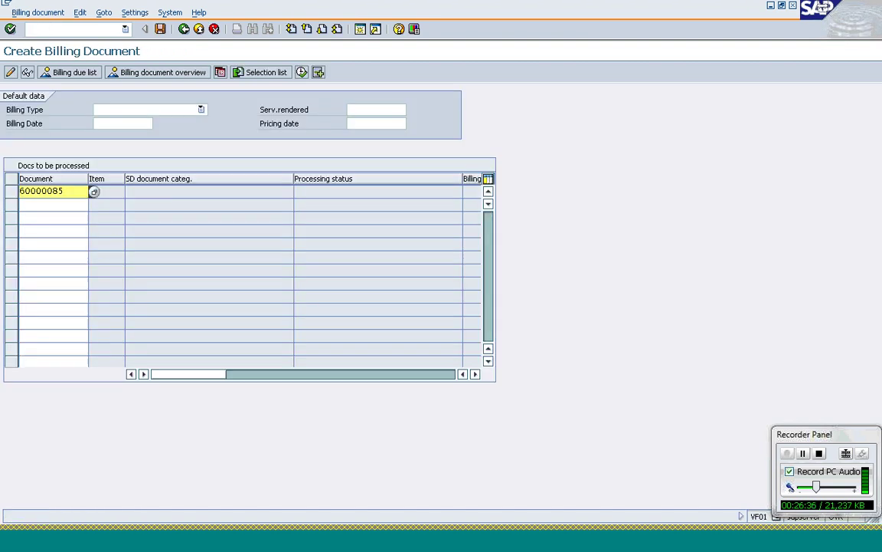
pyautogui.press('Return')
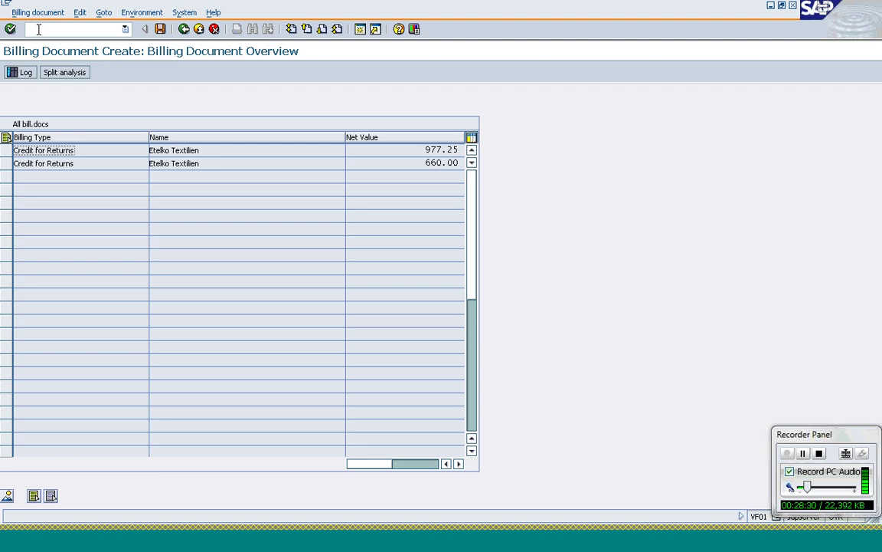
# - Compare the header data of both Credit for Returns documents with the split analysis, and save the billing documents
pyautogui.click(7, 152)
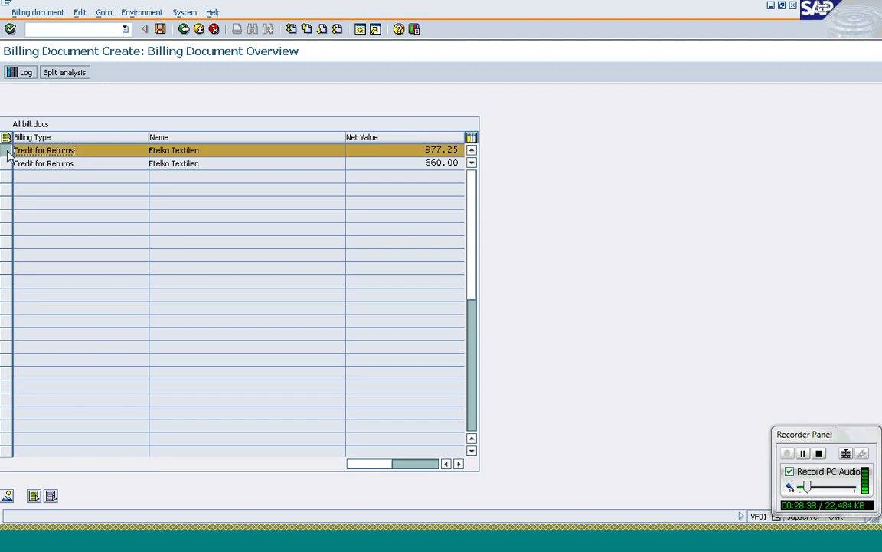
pyautogui.click(7, 153)
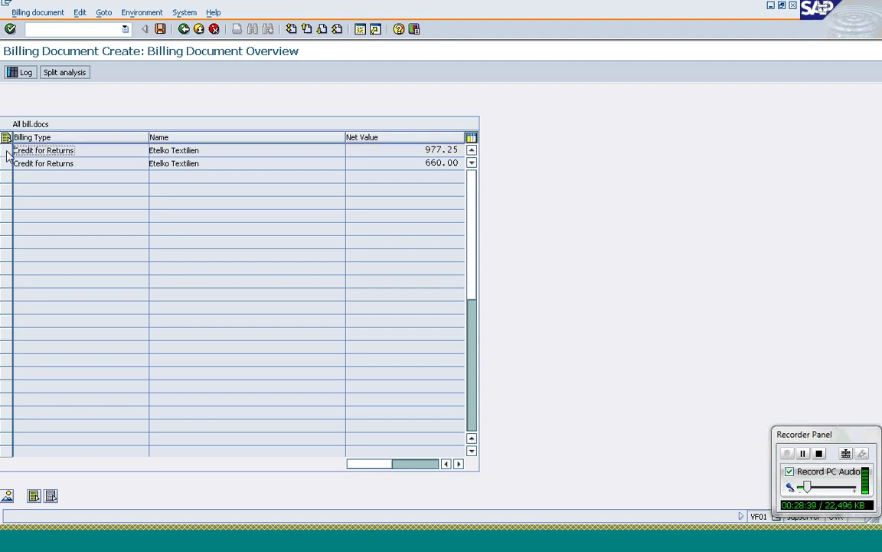
pyautogui.click(66, 74)
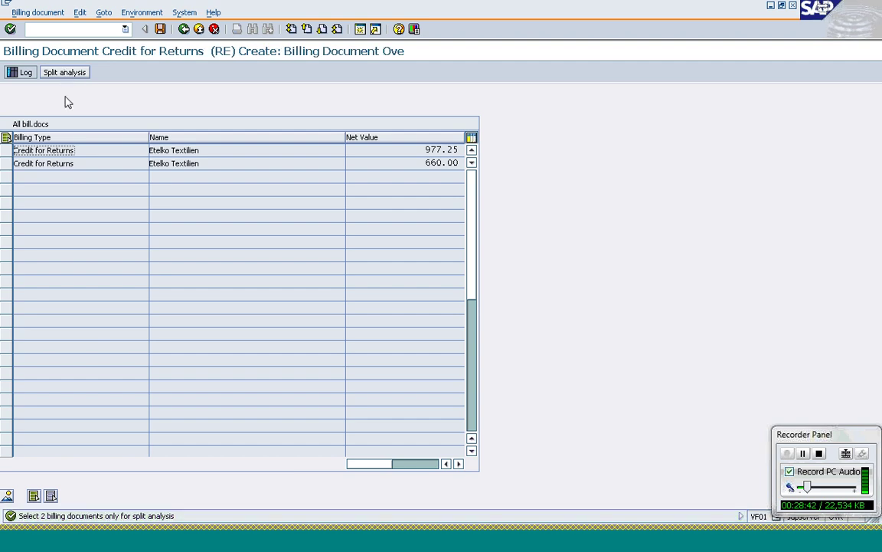
pyautogui.click(7, 150)
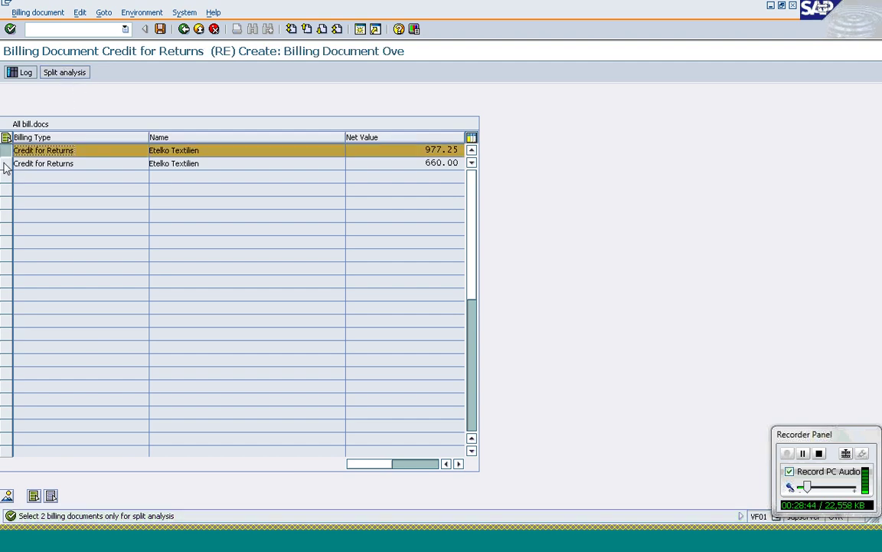
pyautogui.keyDown('ctrl'); pyautogui.click(7, 163); pyautogui.keyUp('ctrl')
pyautogui.click(66, 72)
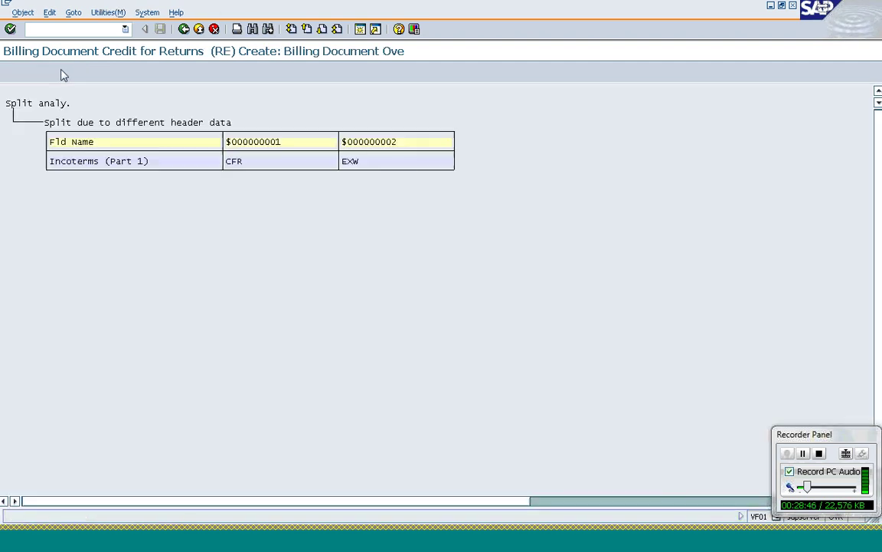
pyautogui.click(244, 167)
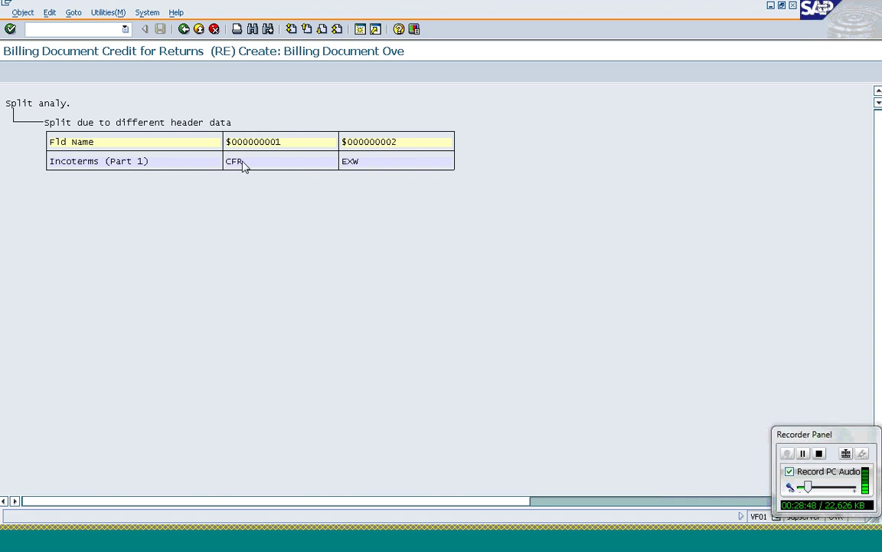
pyautogui.click(360, 163)
pyautogui.click(184, 29)
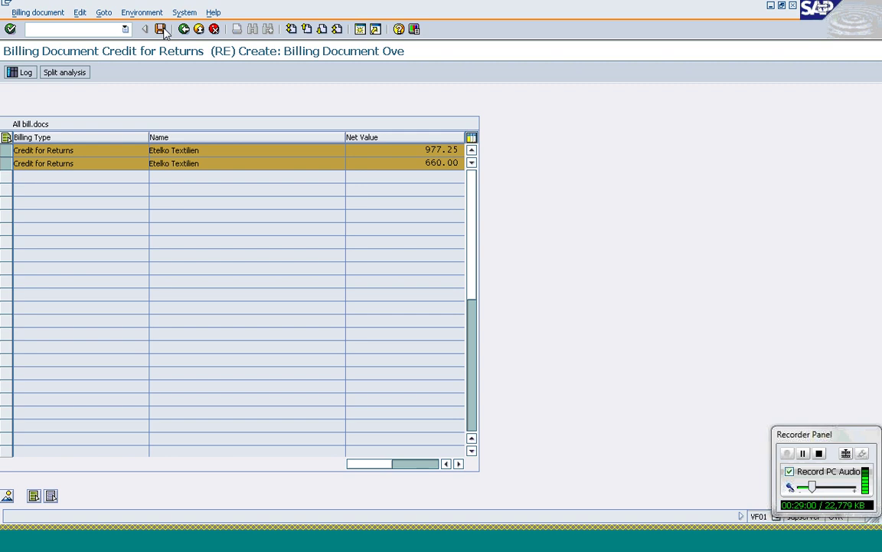
pyautogui.click(160, 29)
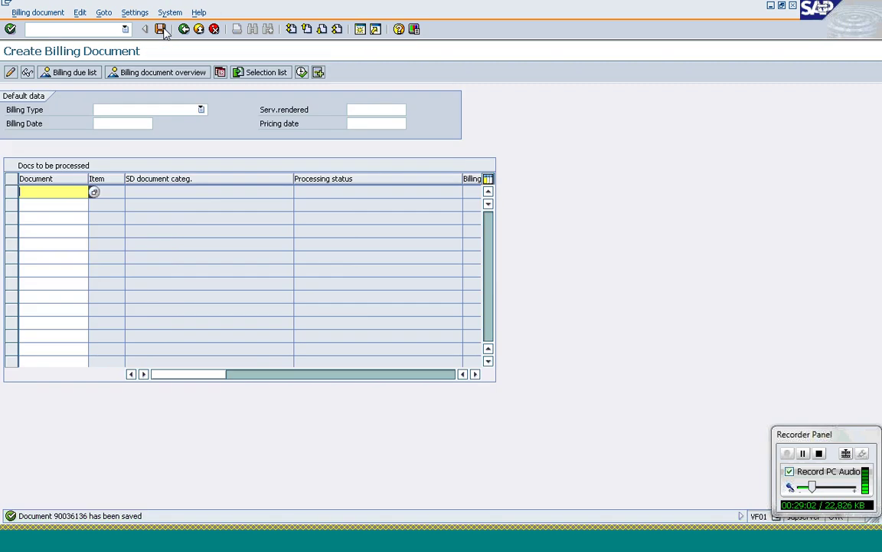
# - Try to create a sales order with order type REN in transaction VA01
pyautogui.click(84, 31)
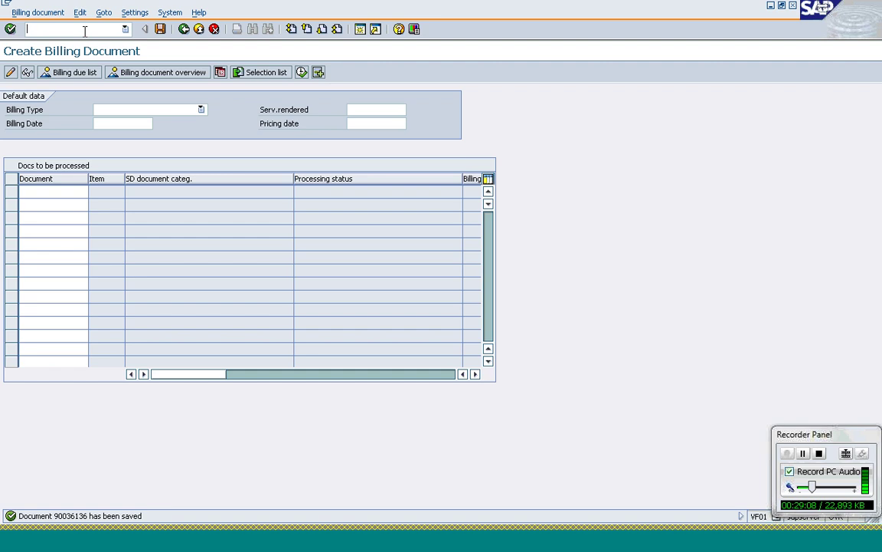
pyautogui.write('/nva01')
pyautogui.press('Return')
pyautogui.write('REN')
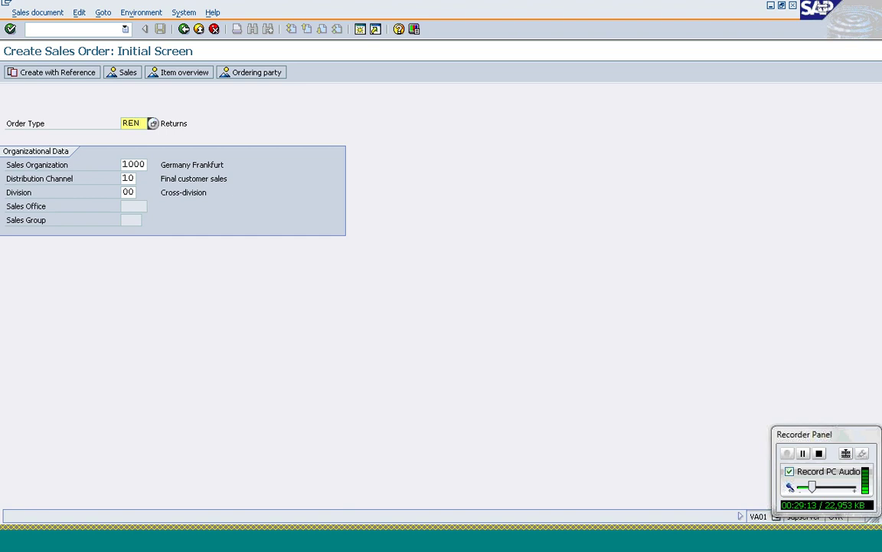
pyautogui.press('Return')
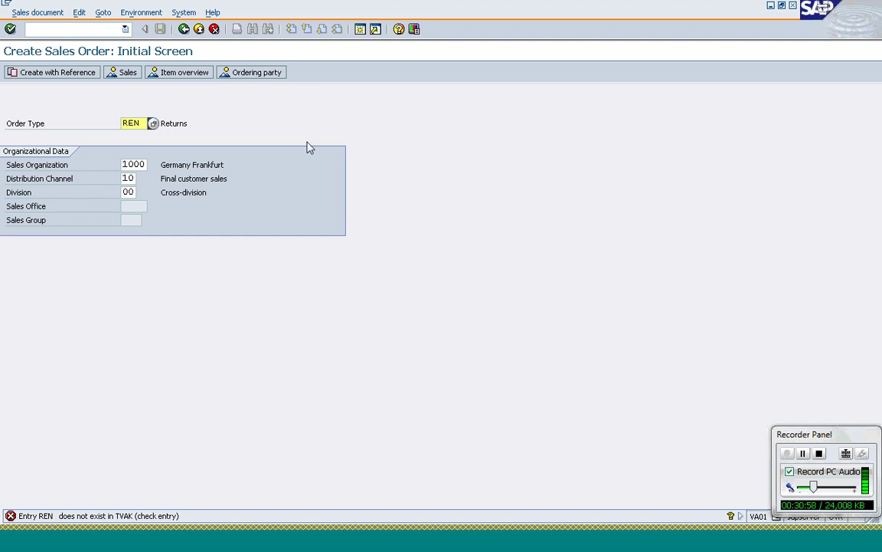
pyautogui.click(802, 452)
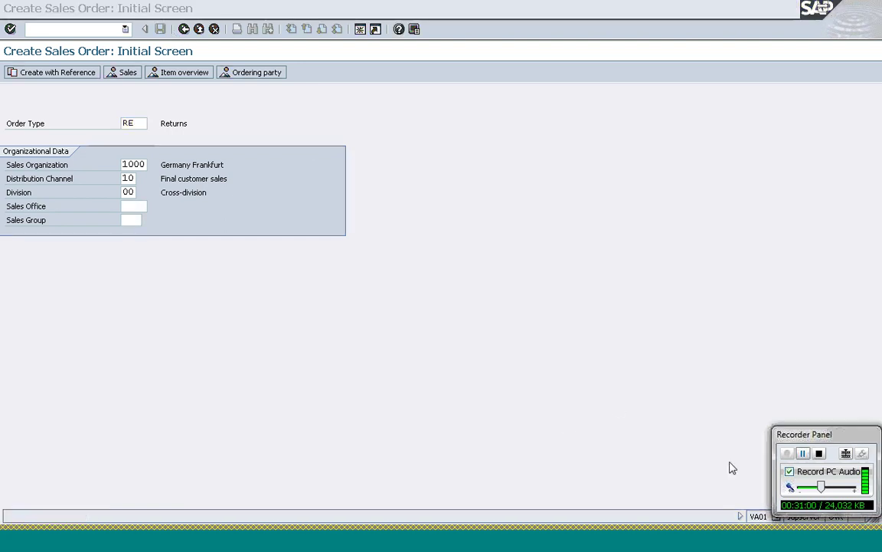
pyautogui.click(568, 428)
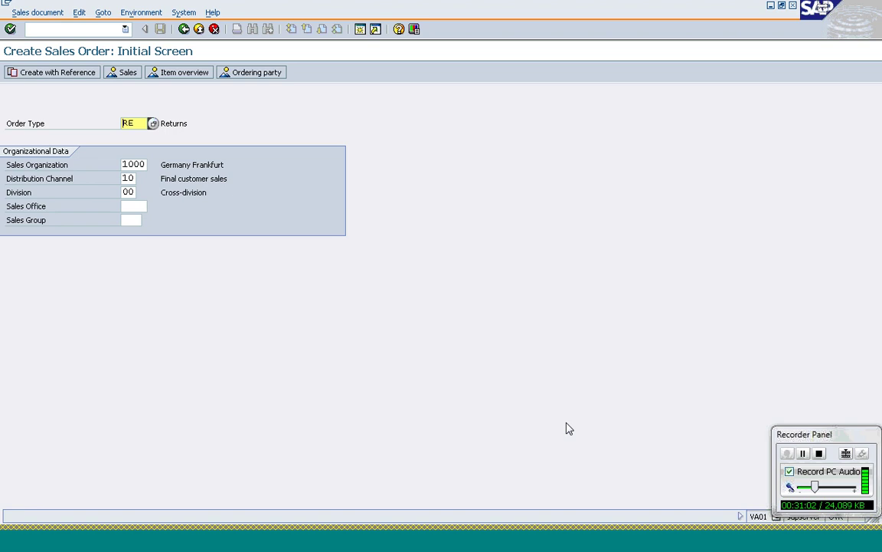
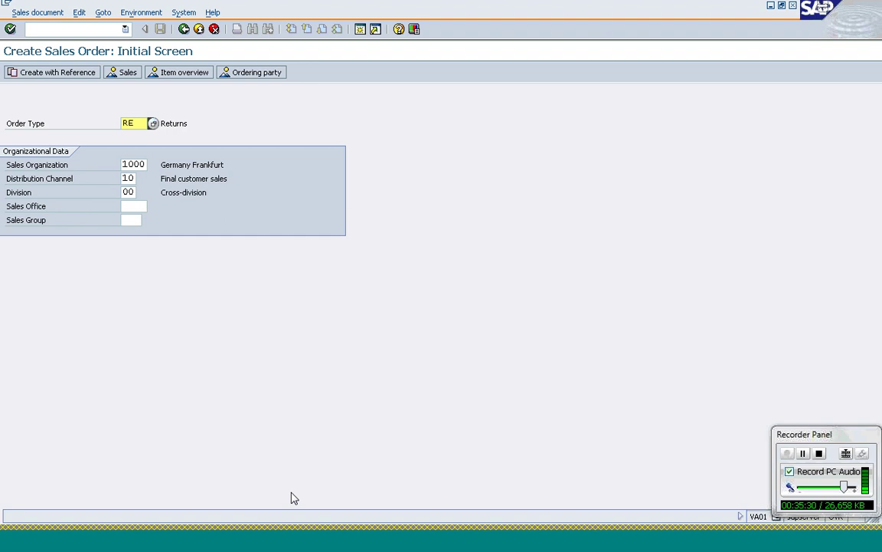
# - Switch to the VOV8 session, return to the sales order types overview and position the list at type CF
pyautogui.click(238, 545)
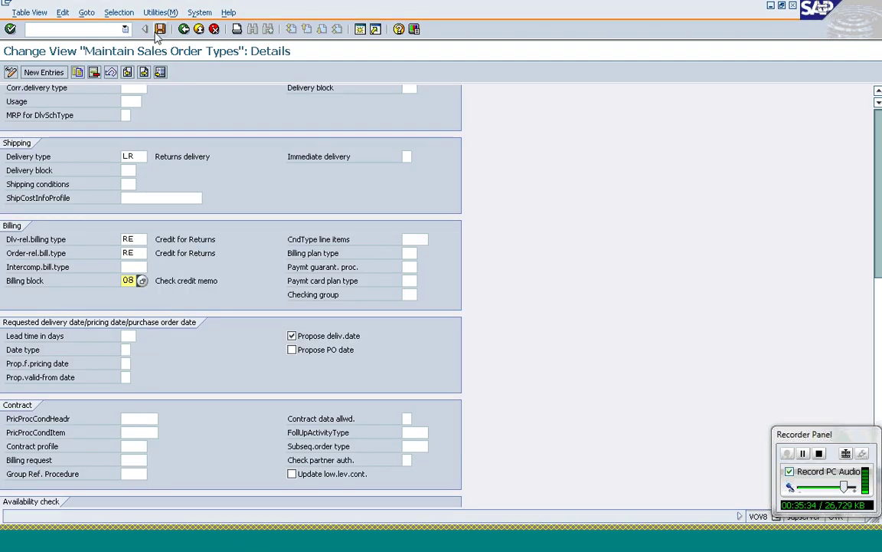
pyautogui.click(184, 29)
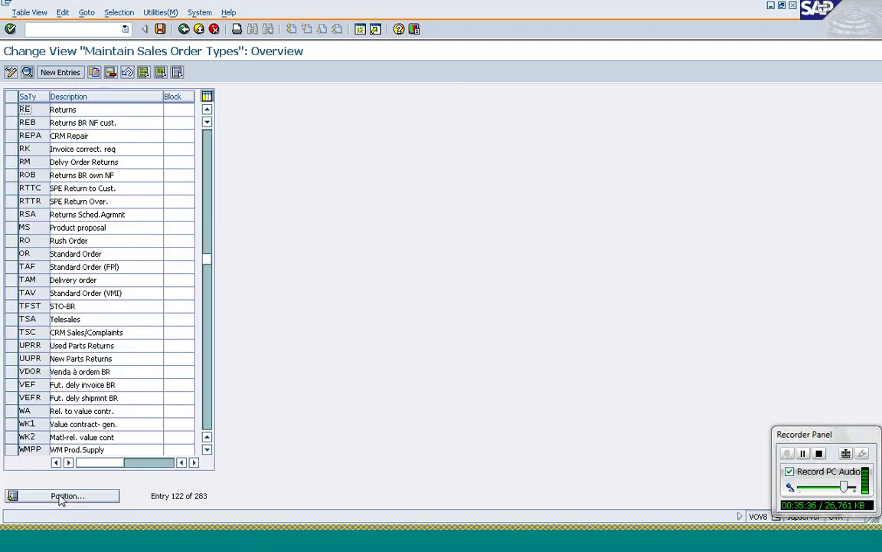
pyautogui.click(62, 496)
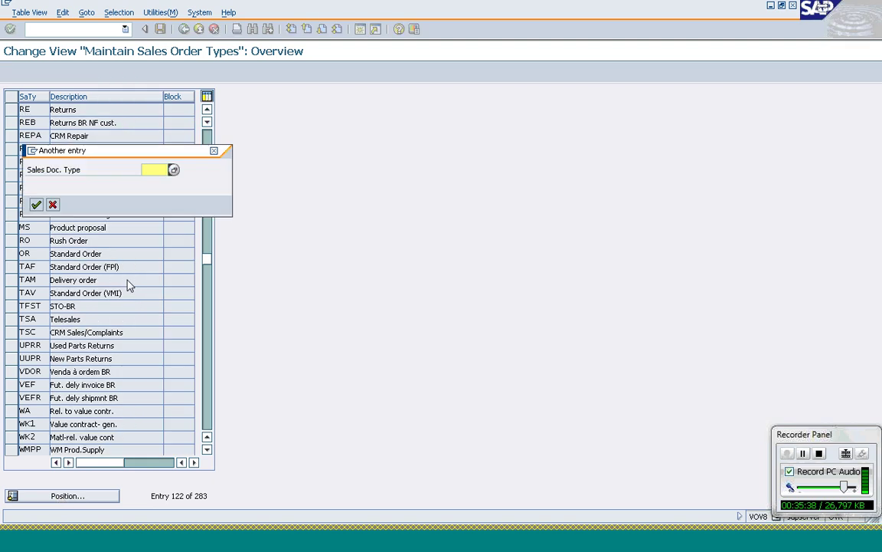
pyautogui.write('CF')
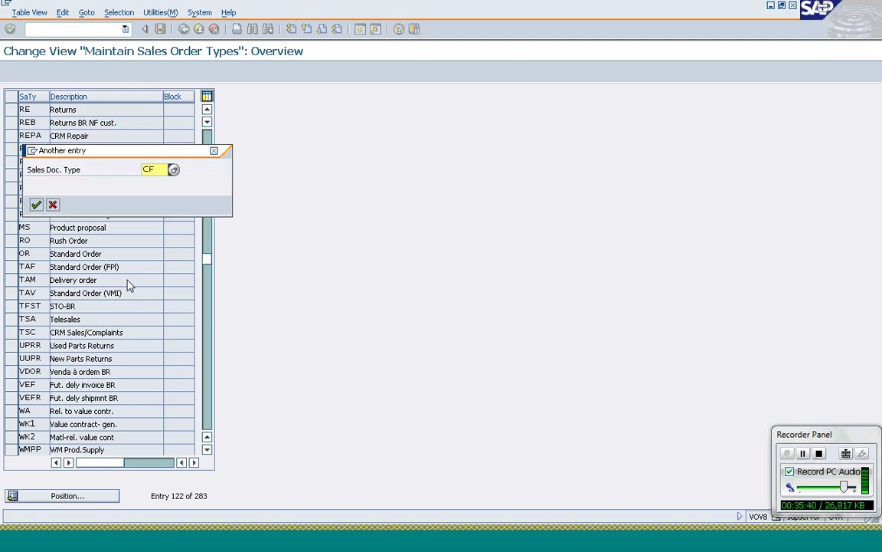
pyautogui.press('Return')
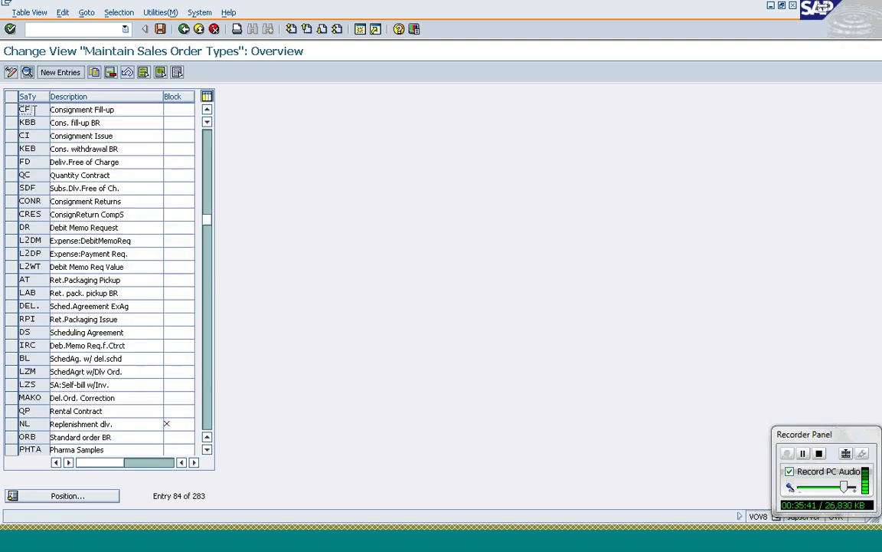
# - Review the consignment order types CF, CI and CP in the sales order types list, marking their rows and clearing the marks
pyautogui.click(10, 111)
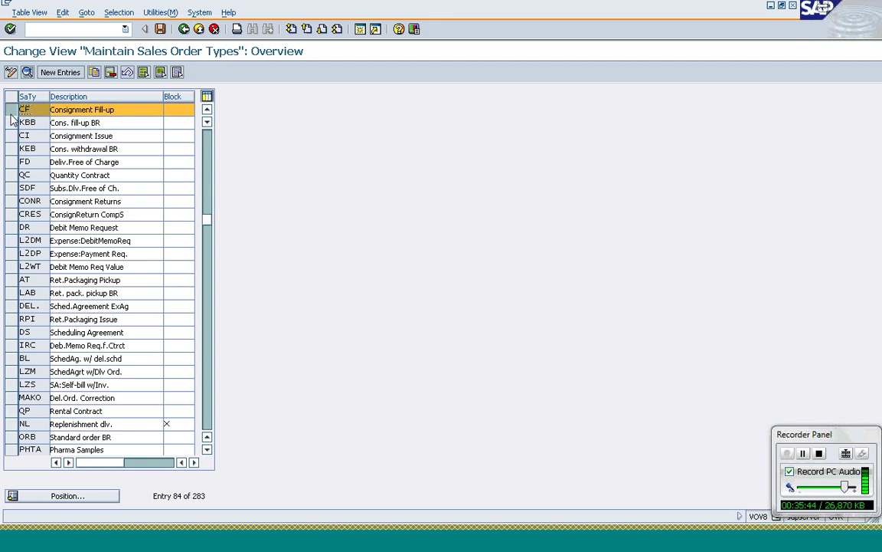
pyautogui.click(12, 122)
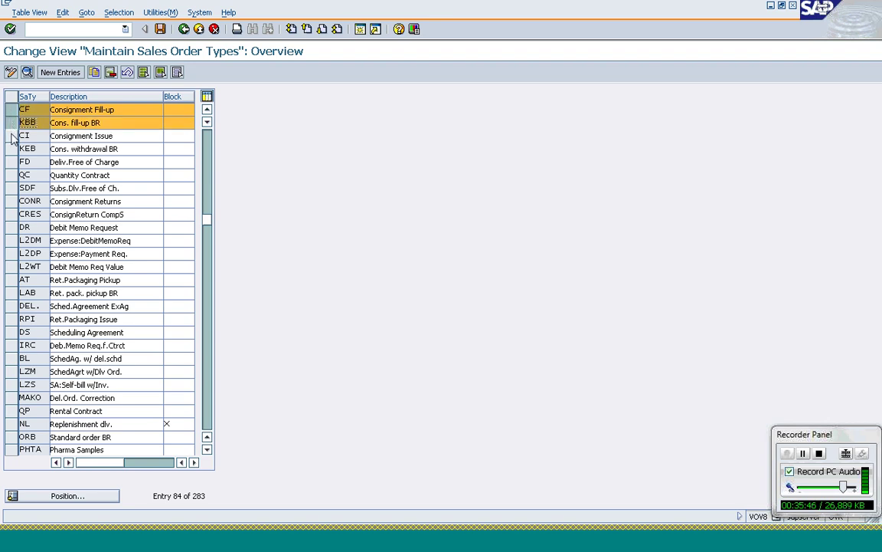
pyautogui.click(12, 135)
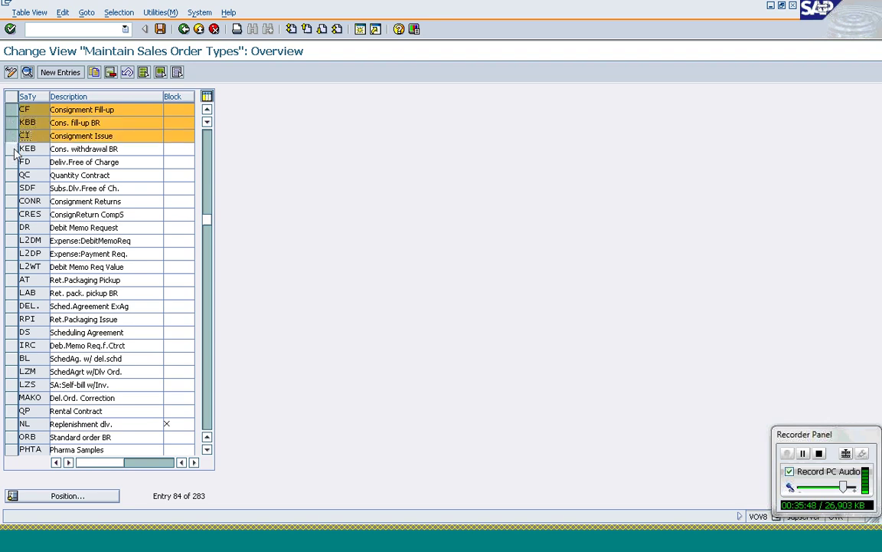
pyautogui.click(12, 148)
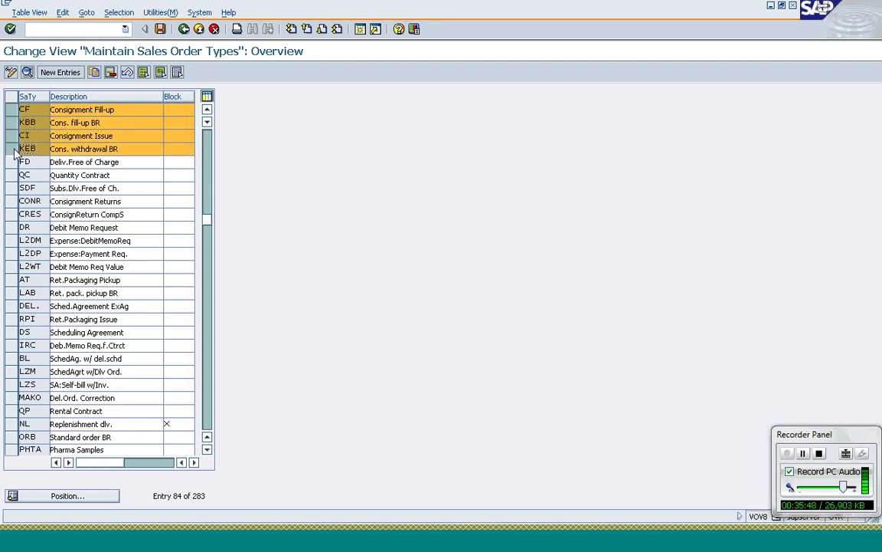
pyautogui.click(207, 112)
pyautogui.click(207, 112)
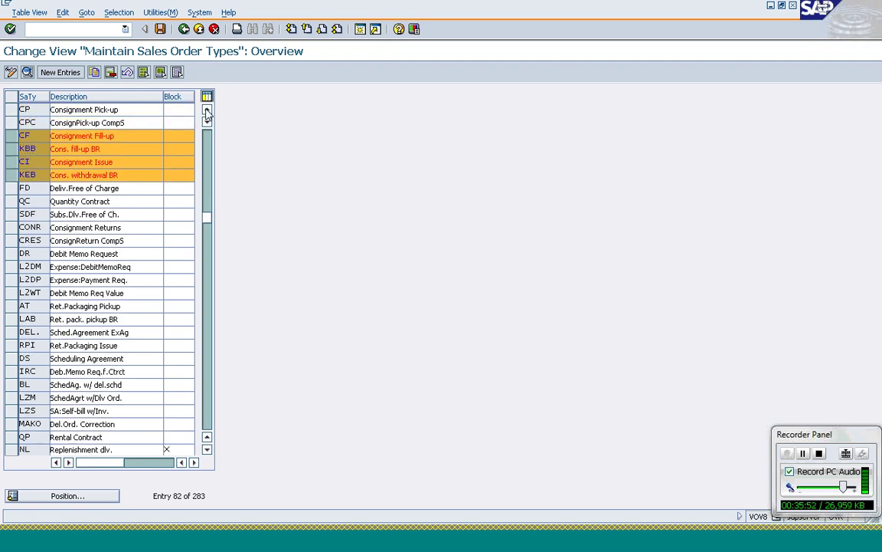
pyautogui.click(207, 112)
pyautogui.click(207, 112)
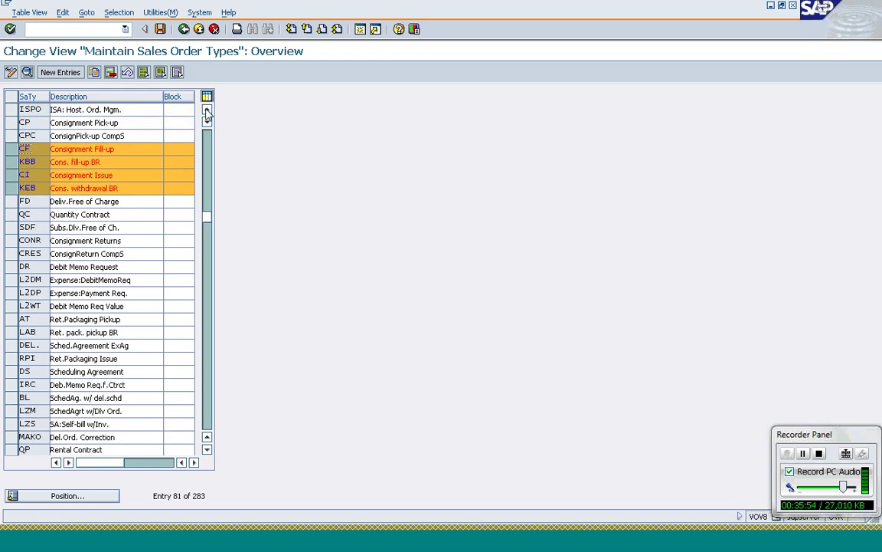
pyautogui.click(14, 123)
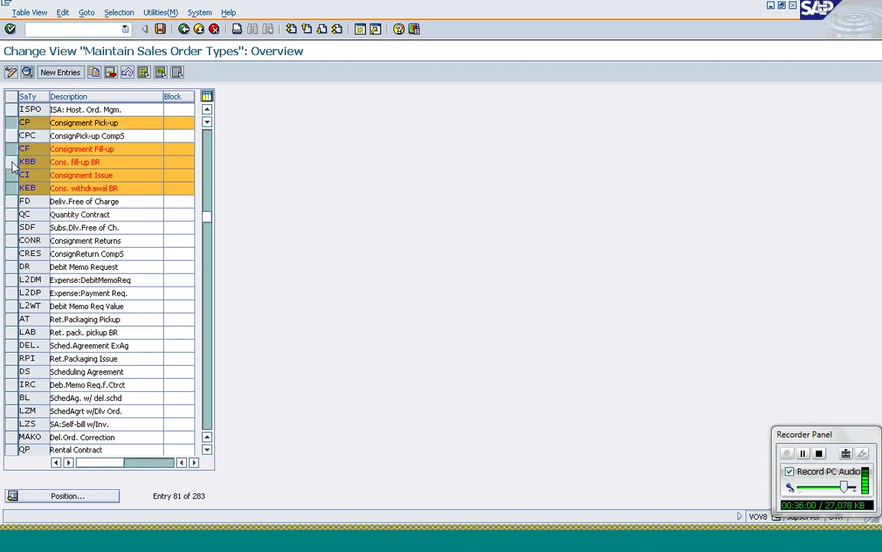
pyautogui.click(12, 161)
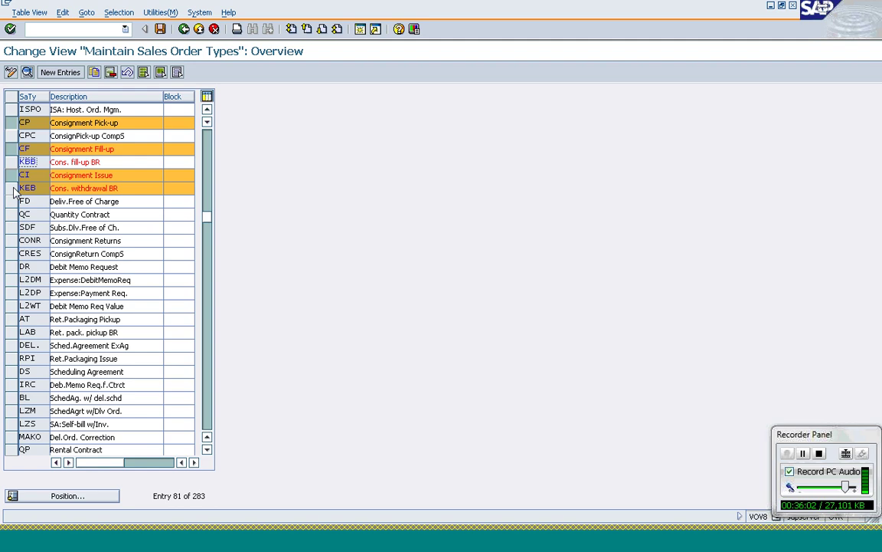
pyautogui.click(13, 188)
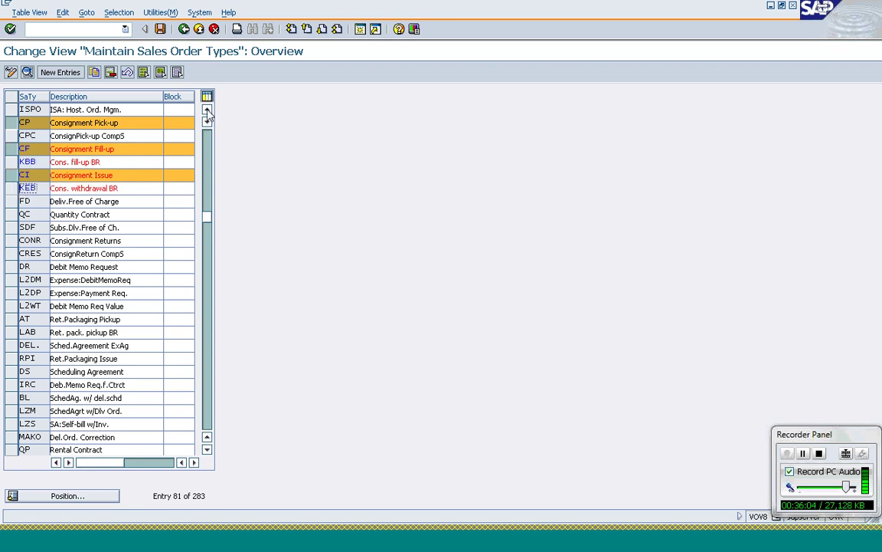
pyautogui.click(206, 110)
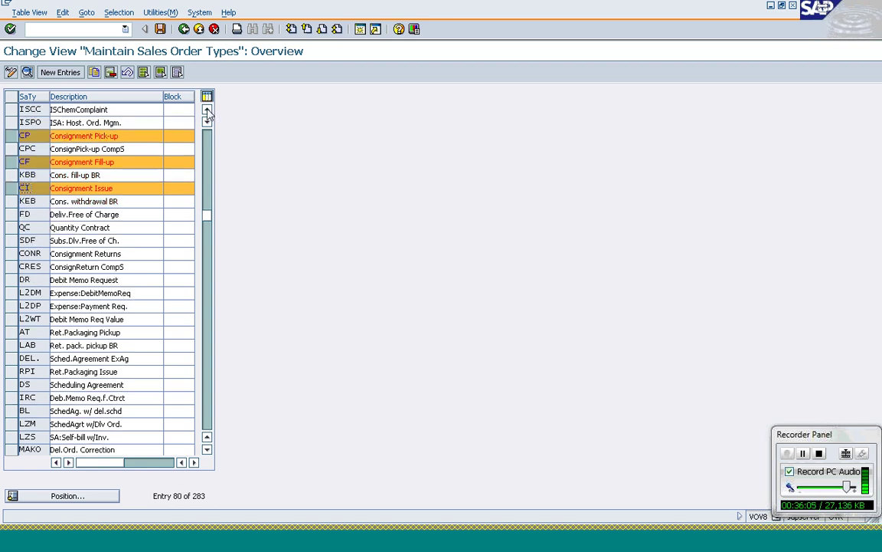
pyautogui.click(10, 159)
pyautogui.click(11, 134)
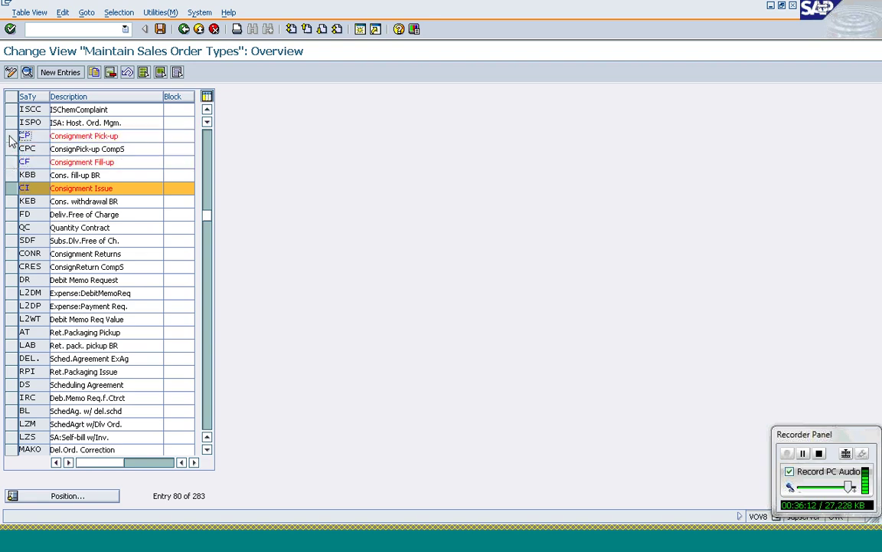
pyautogui.click(9, 188)
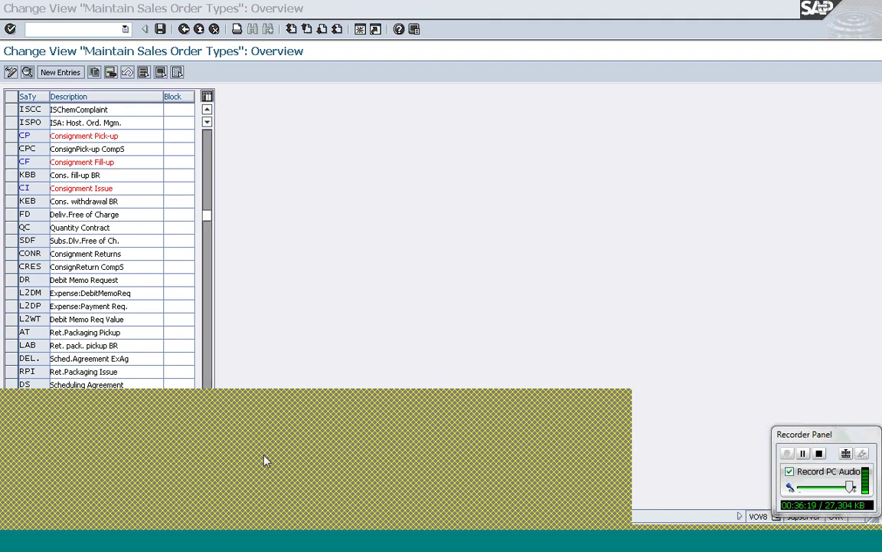
# - Switch to the VA01 session and start a sales order with order type CF
pyautogui.press('BackSpace')
pyautogui.press('BackSpace')
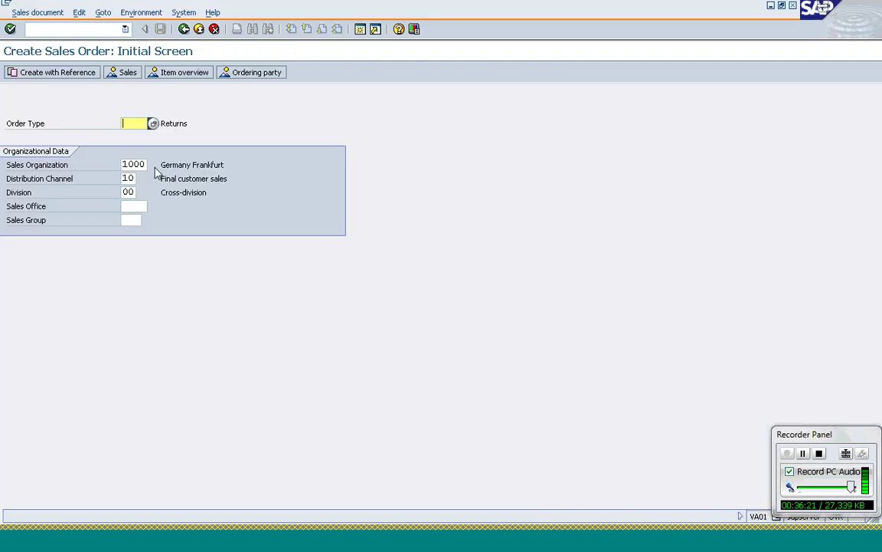
pyautogui.write('CF')
pyautogui.press('Return')
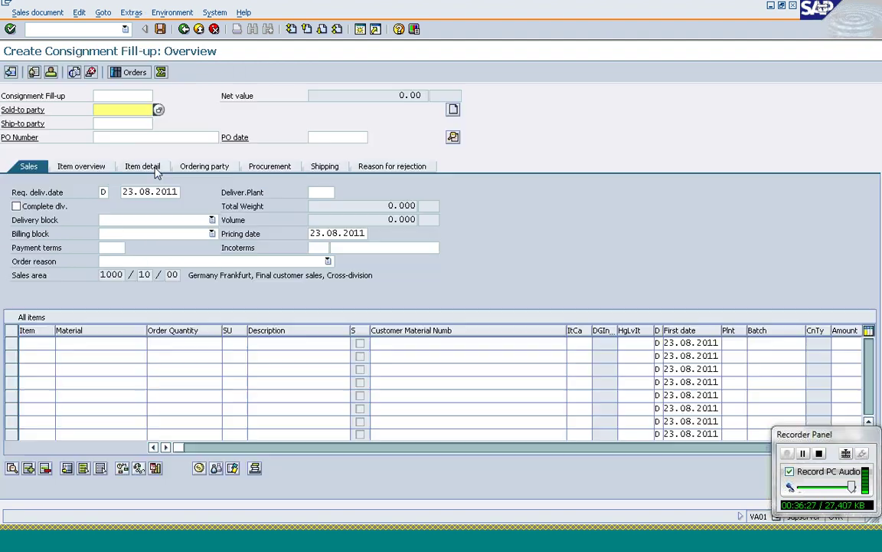
# - Enter the sold-to party's customer number and PO number "Consignment Fillup", and accept the proposed payer and ship-to party
pyautogui.write('t-')
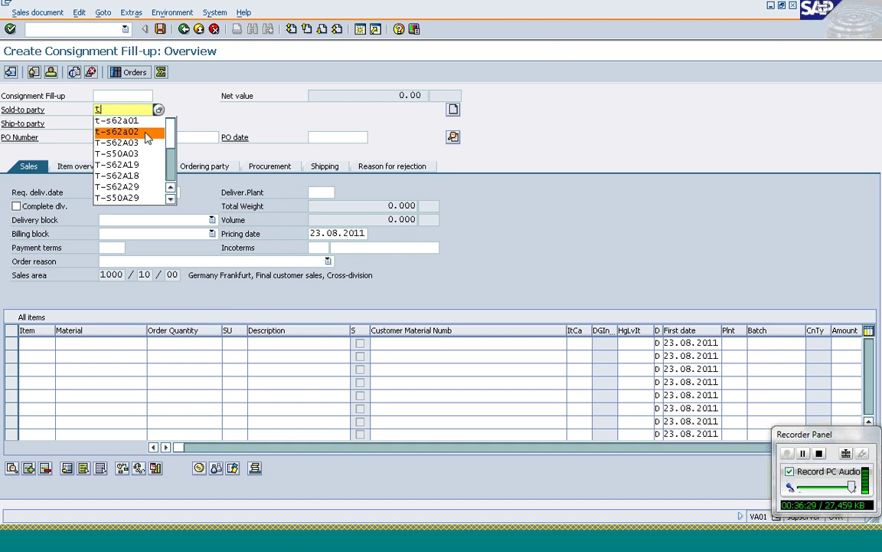
pyautogui.click(146, 133)
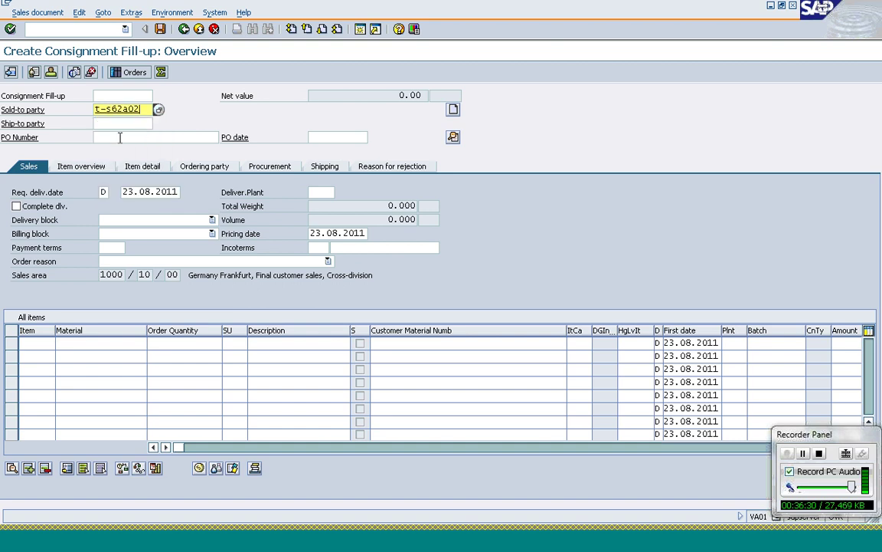
pyautogui.click(118, 137)
pyautogui.write('consignment ')
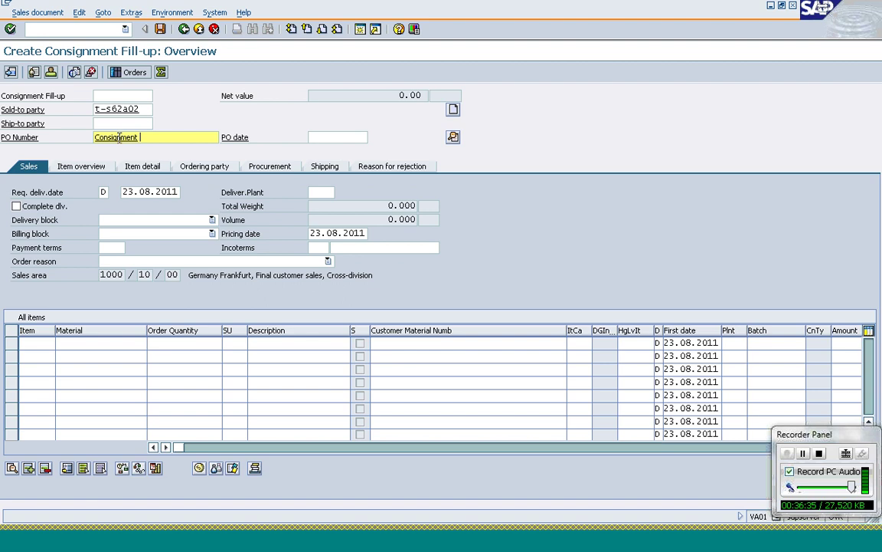
pyautogui.write('Fillup')
pyautogui.click(77, 168)
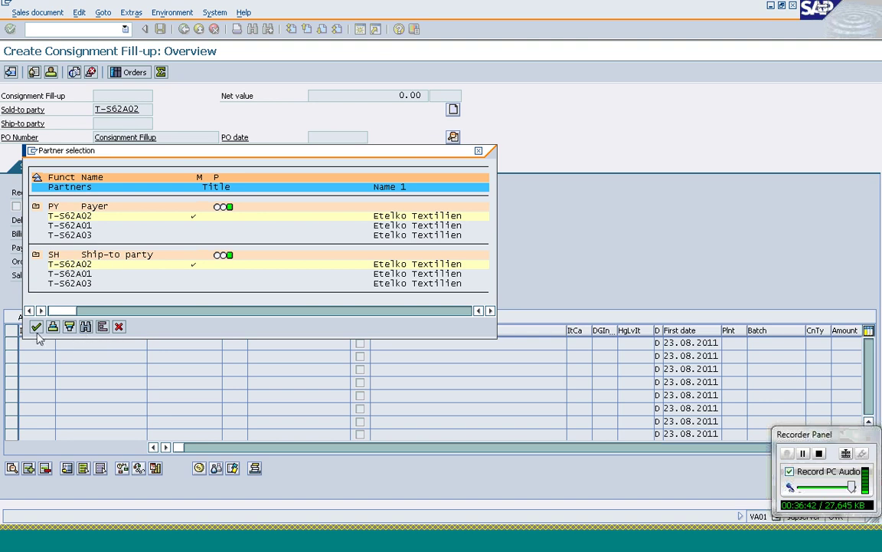
pyautogui.click(36, 328)
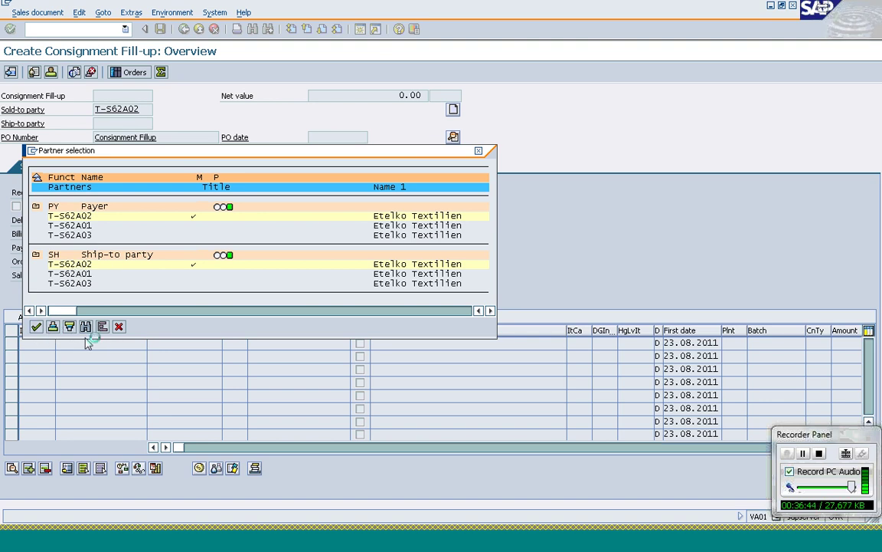
# - Add material T-AT101 with an order quantity of 100 as the first item of the consignment fill-up
pyautogui.write('t')
pyautogui.press('Down')
pyautogui.press('Down')
pyautogui.press('Down')
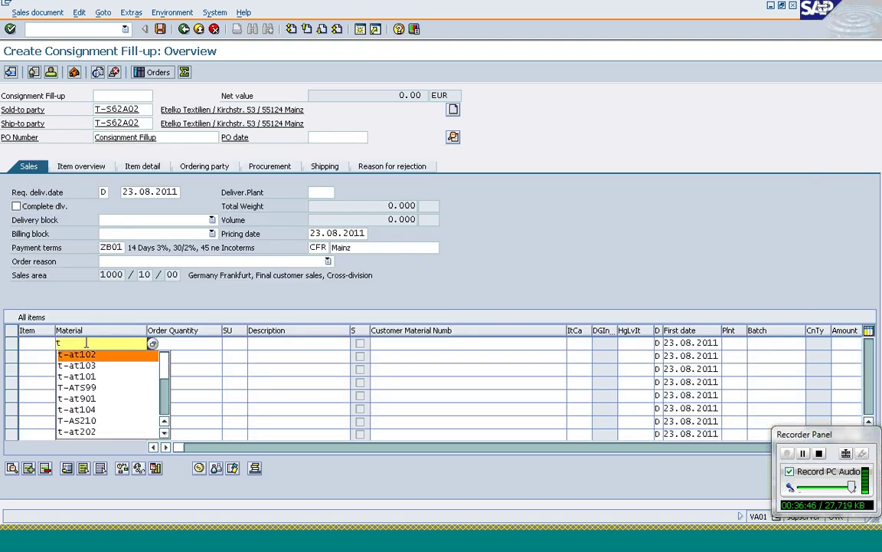
pyautogui.press('Return')
pyautogui.press('Tab')
pyautogui.write('1')
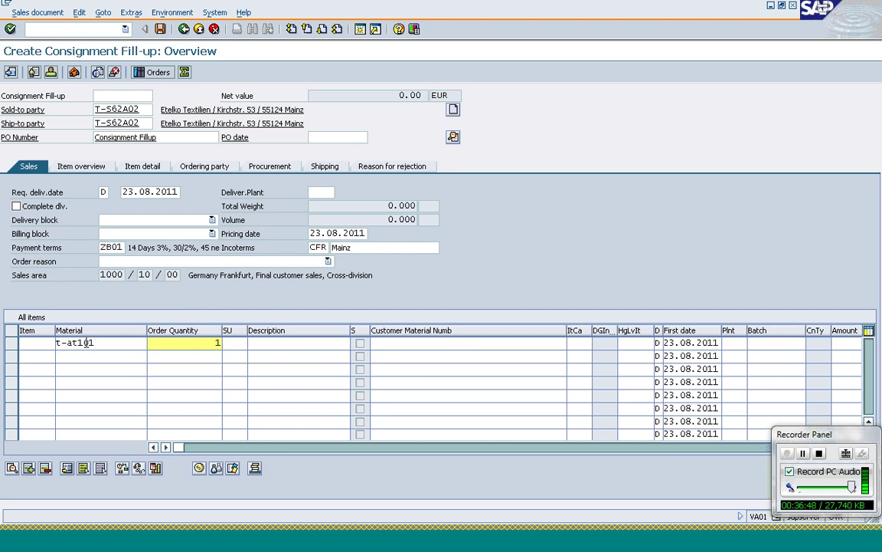
pyautogui.write('00')
pyautogui.press('Return')
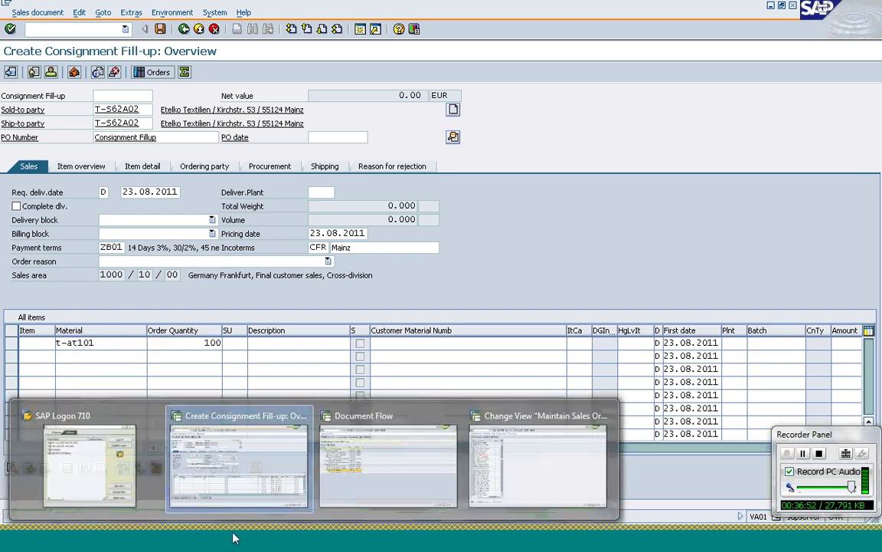
pyautogui.press('Return')
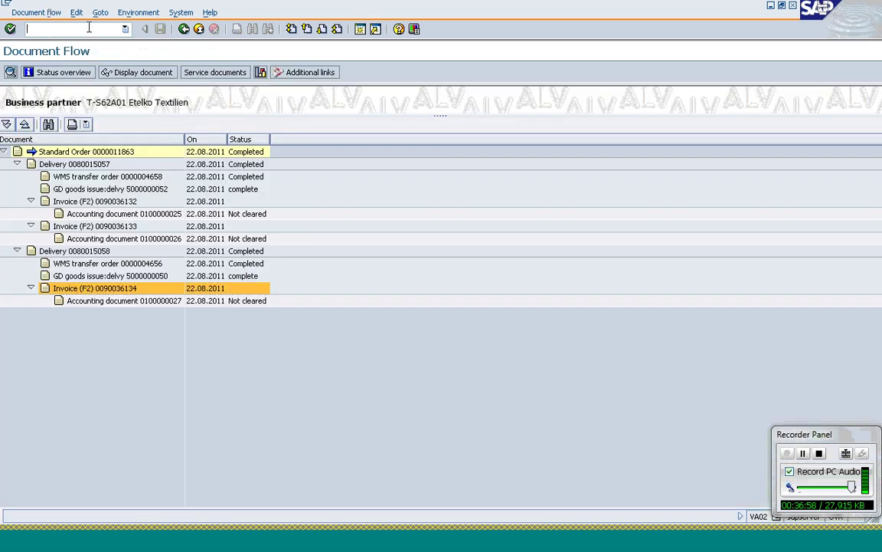
# - Display the stock overview of material T-AT101 in plant 1200 with transaction MMBE in the document flow session
pyautogui.write('/nmmbe')
pyautogui.press('Return')
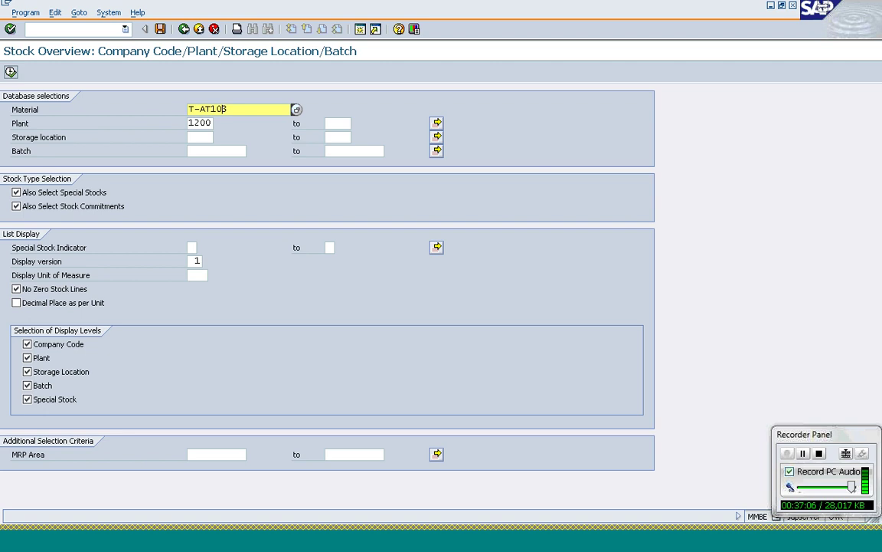
pyautogui.write('T101')
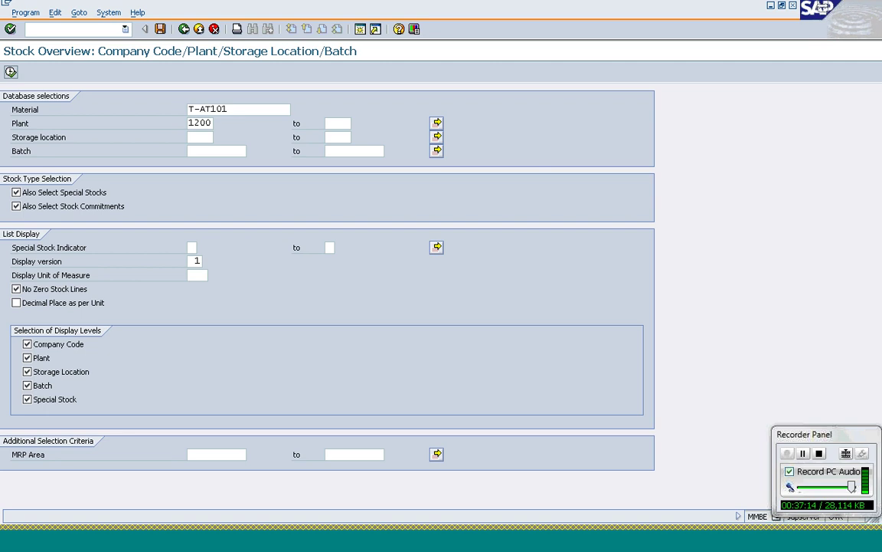
pyautogui.press('F8')
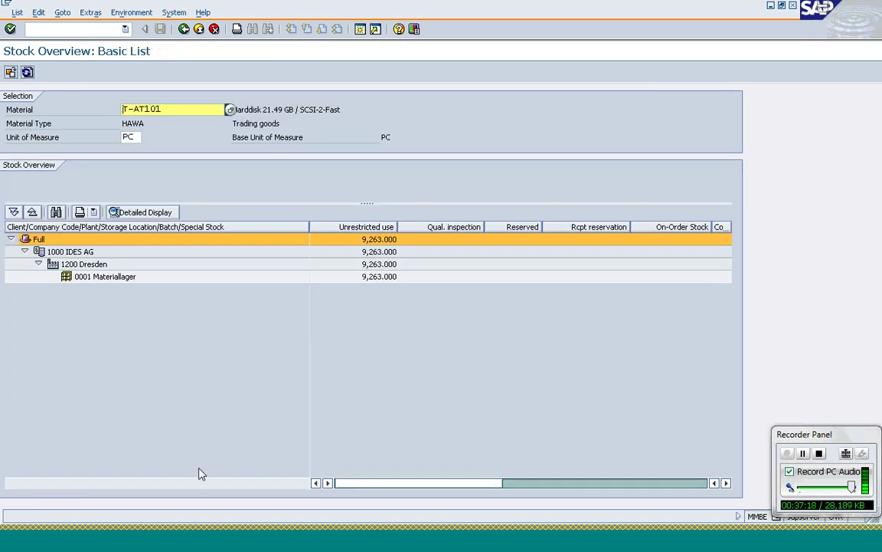
# - Return to the consignment fill-up order and check the order quantity and item category of item 10
pyautogui.moveTo(232, 545)
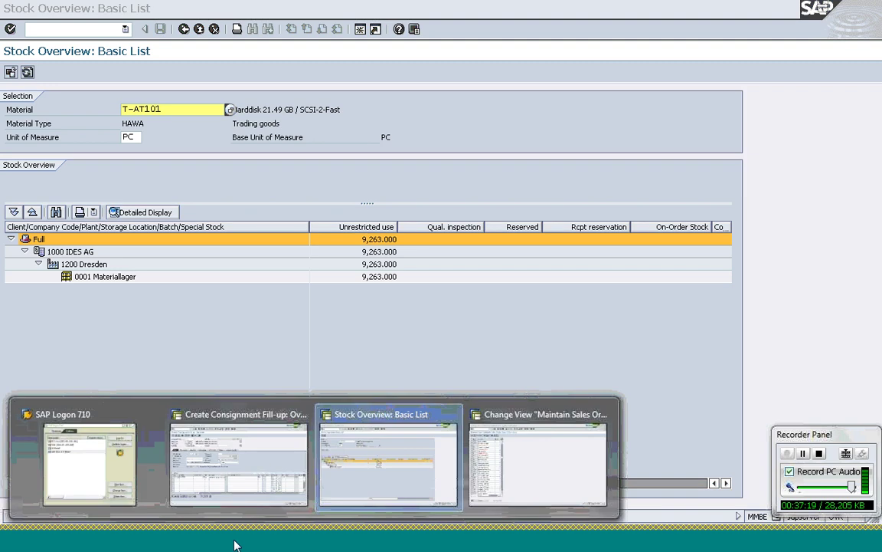
pyautogui.click(262, 465)
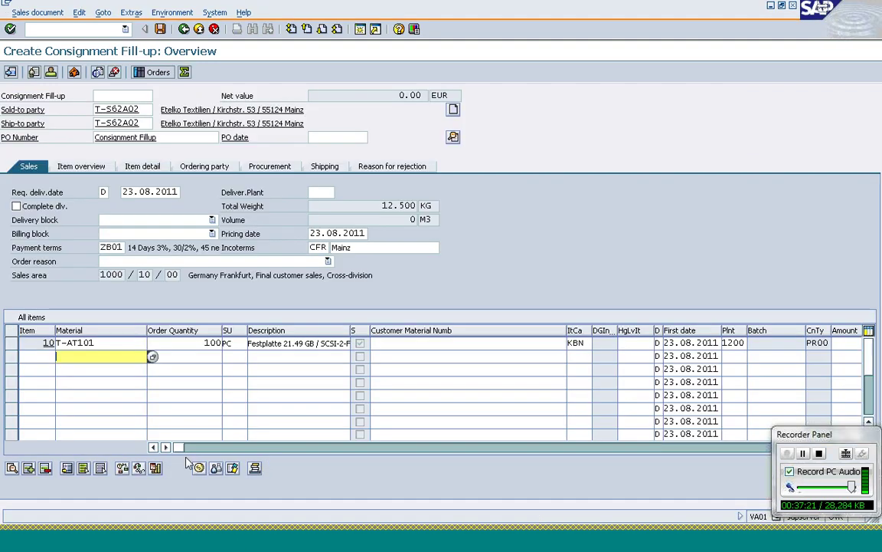
pyautogui.click(196, 342)
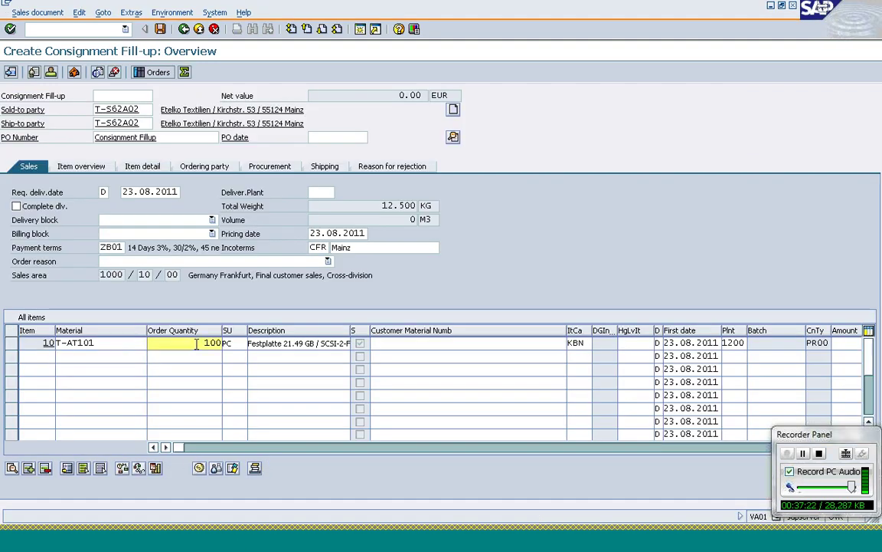
pyautogui.click(579, 343)
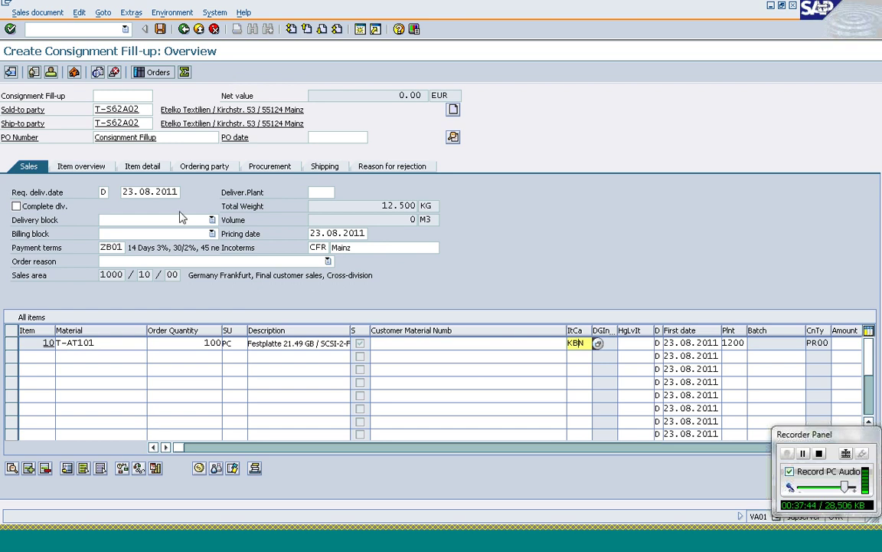
pyautogui.press('Return')
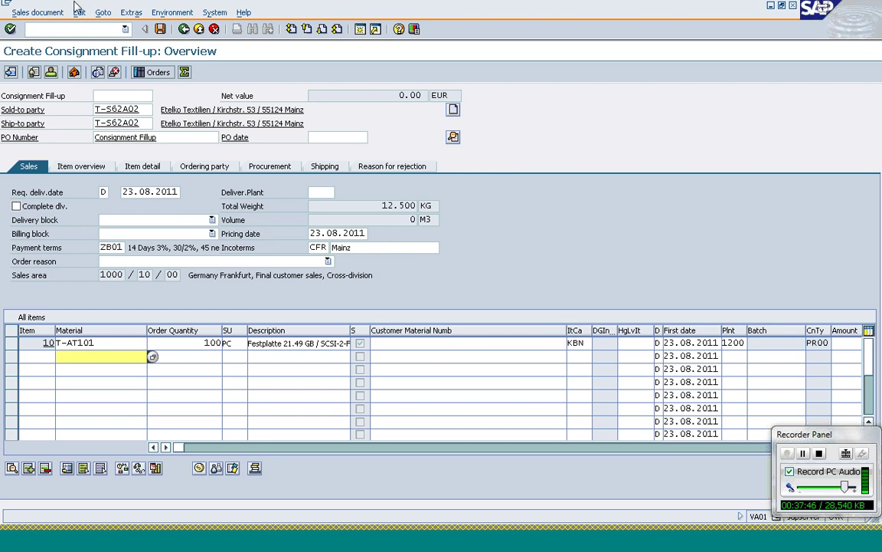
# - Save the consignment fill-up, proceed to creating its outbound delivery, and check the overall picking status
pyautogui.click(38, 13)
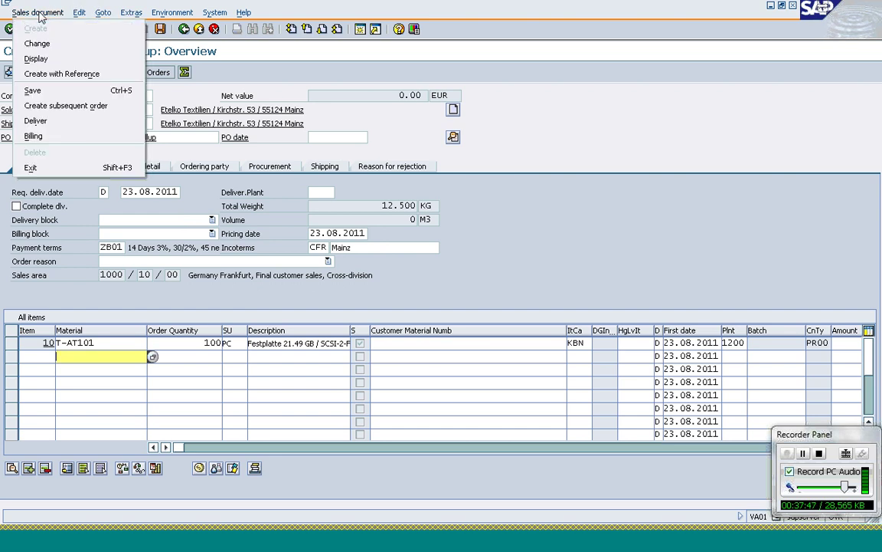
pyautogui.click(51, 107)
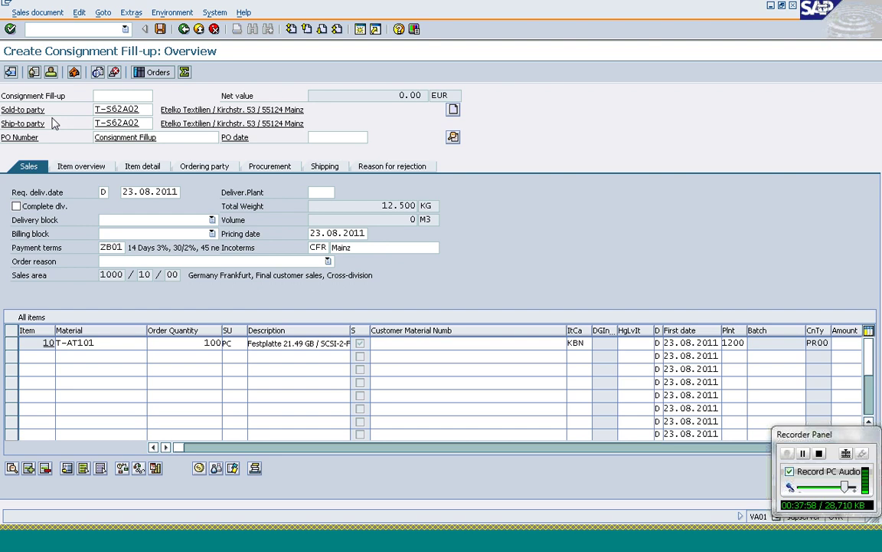
pyautogui.hotkey('ctrl', 's')
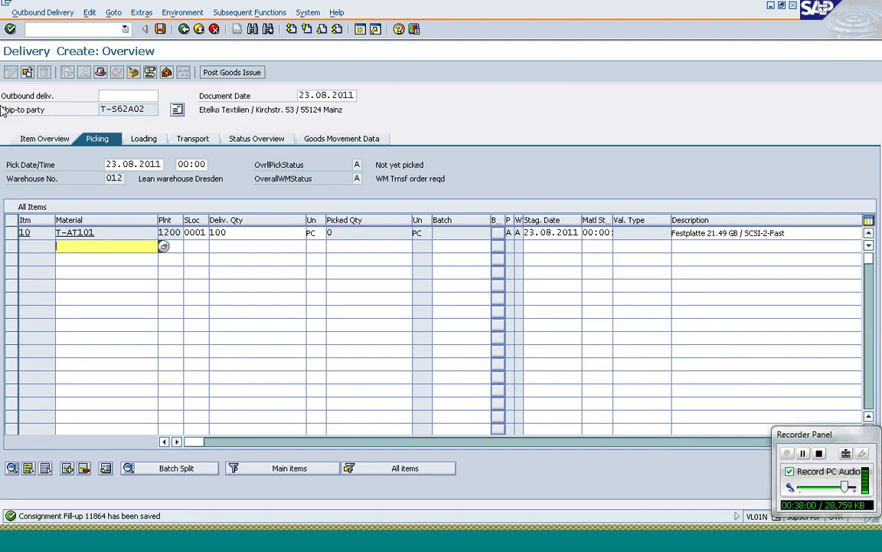
pyautogui.click(358, 164)
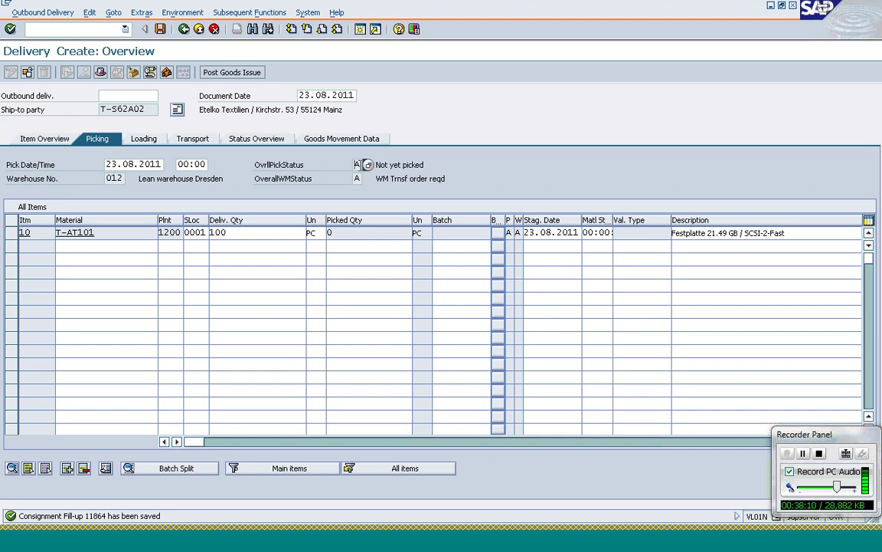
# - Save the consignment fill-up delivery while proceeding to transfer order creation, and open its transfer order worklist for warehouse 012
pyautogui.click(243, 14)
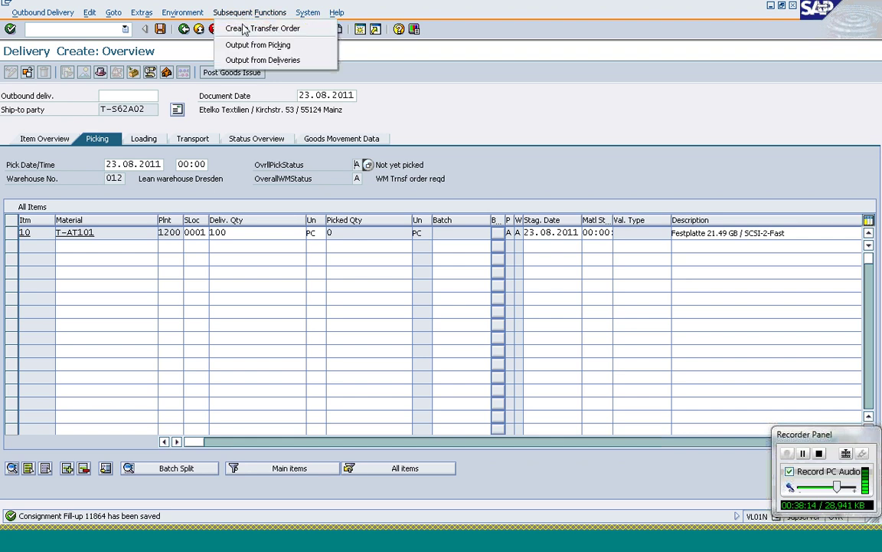
pyautogui.click(242, 31)
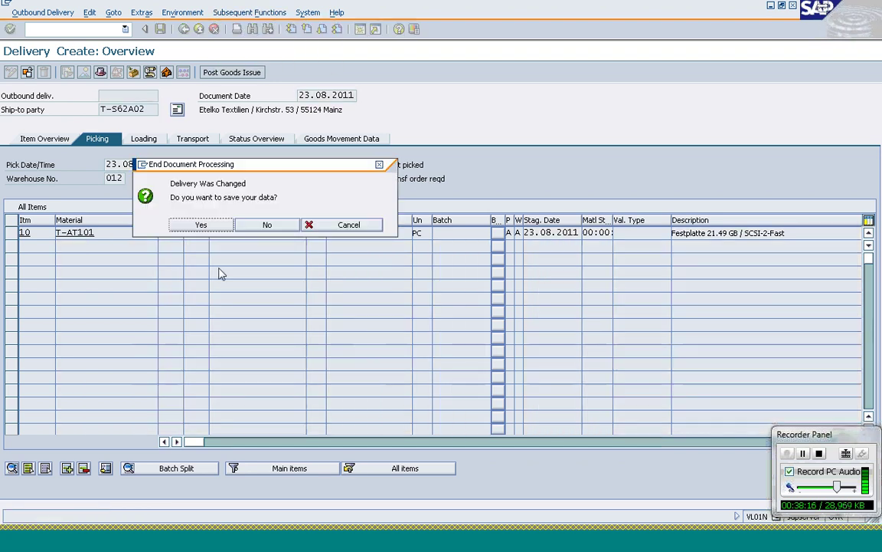
pyautogui.click(199, 224)
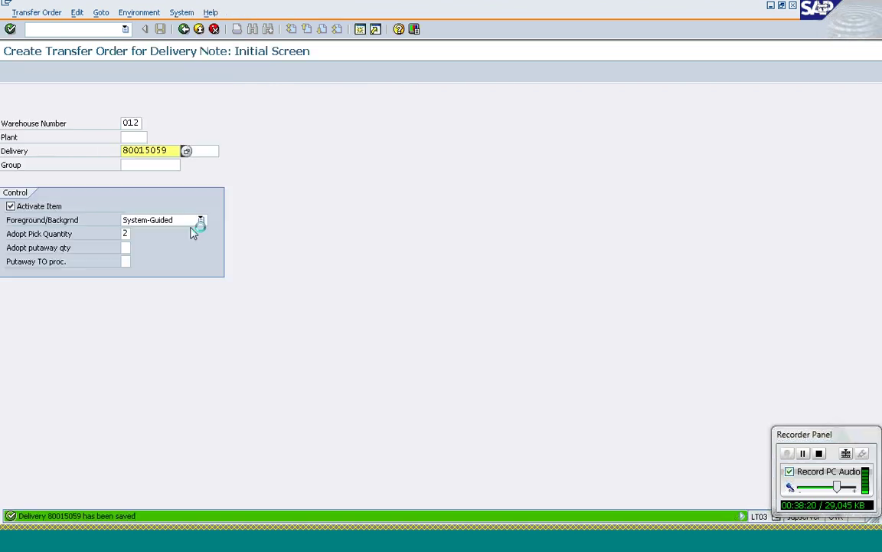
pyautogui.press('Return')
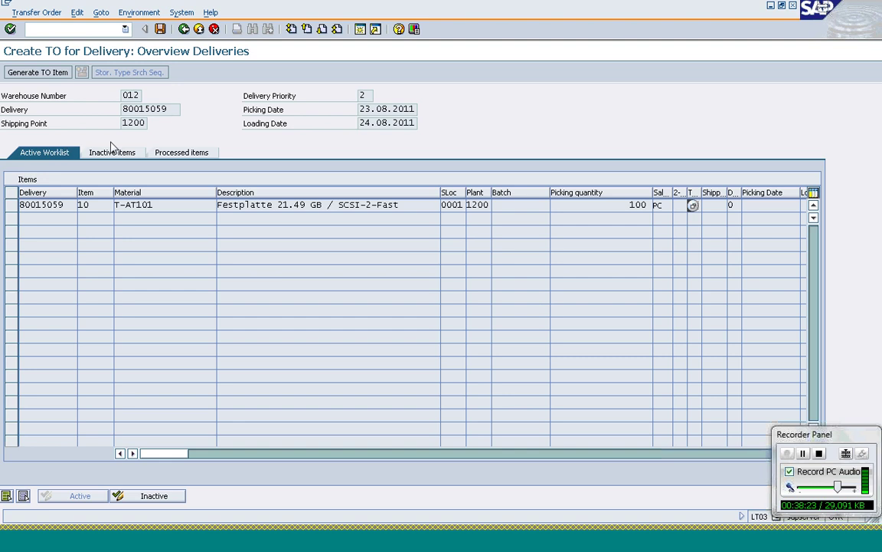
# - Copy the delivery number, generate the transfer order item for material T-AT101, and save the transfer order
pyautogui.moveTo(123, 109); pyautogui.dragTo(170, 112)
pyautogui.hotkey('ctrl', 'c')
pyautogui.click(169, 112)
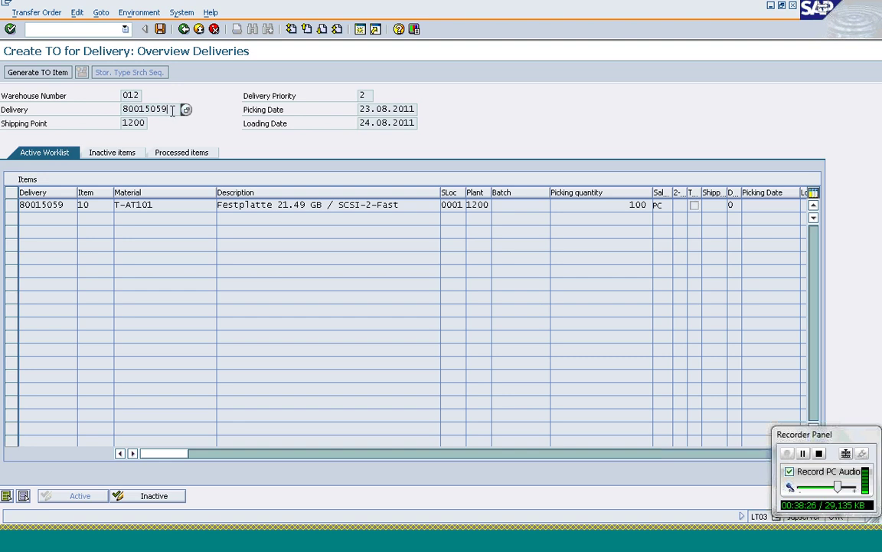
pyautogui.click(38, 72)
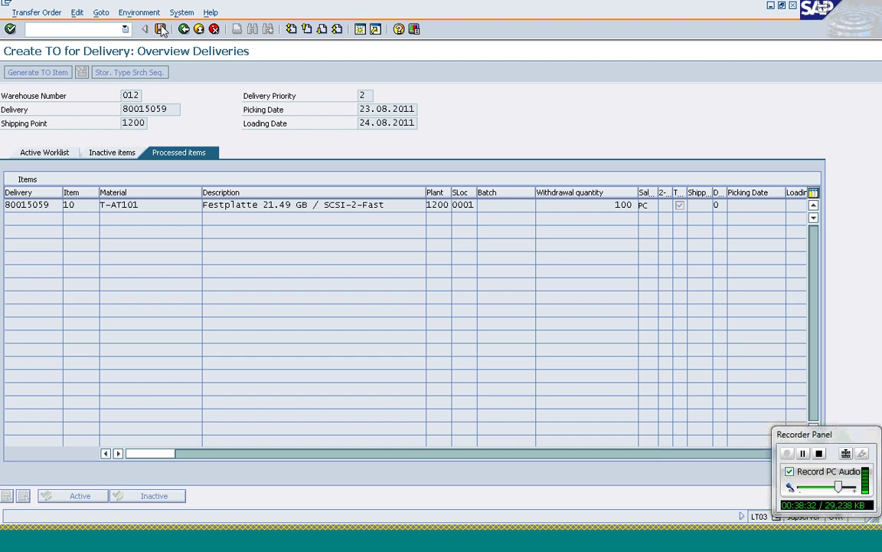
pyautogui.click(161, 29)
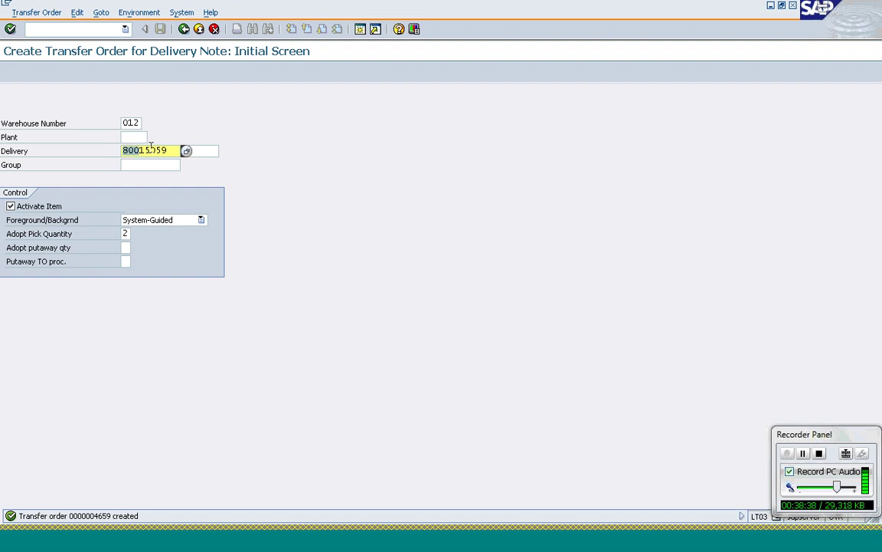
pyautogui.click(176, 151)
# - Try to create a billing document for the copied delivery number with transaction VF01, and display the billing log
pyautogui.click(113, 32)
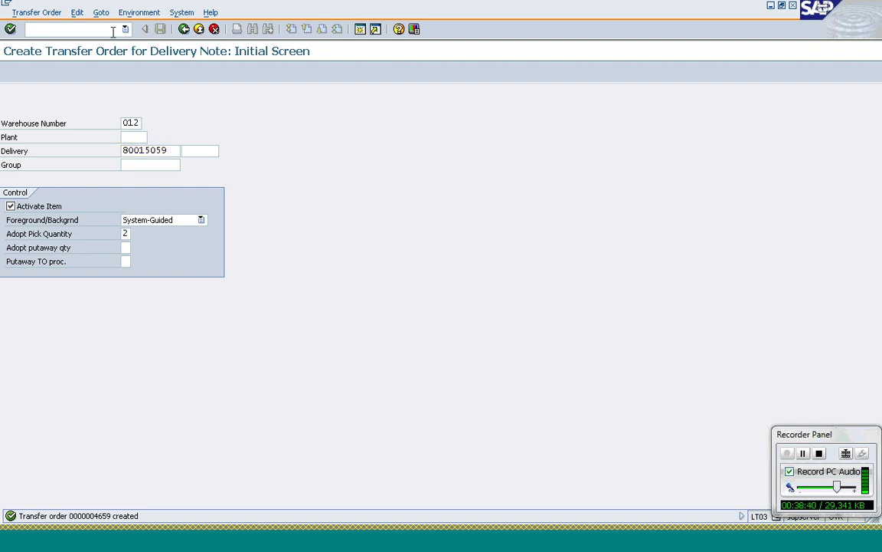
pyautogui.write('/nvf01')
pyautogui.press('Return')
pyautogui.hotkey('ctrl', 'v')
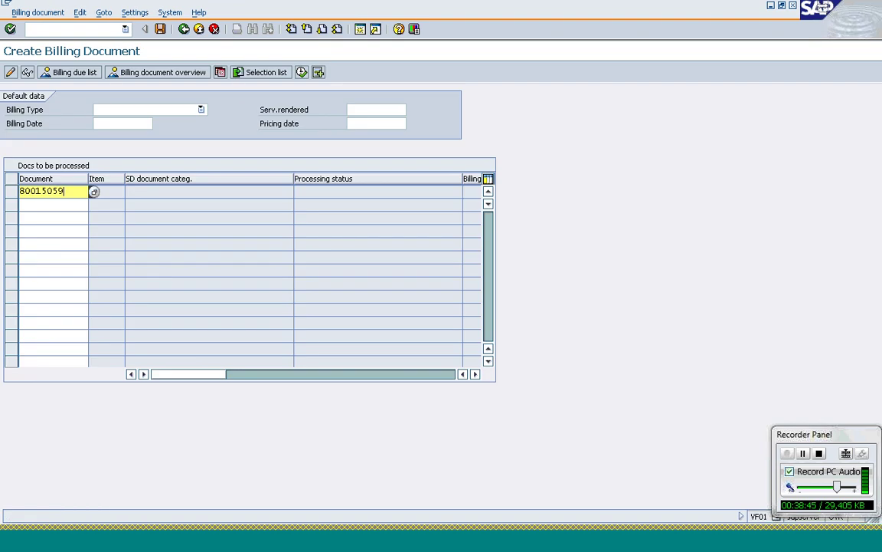
pyautogui.press('Return')
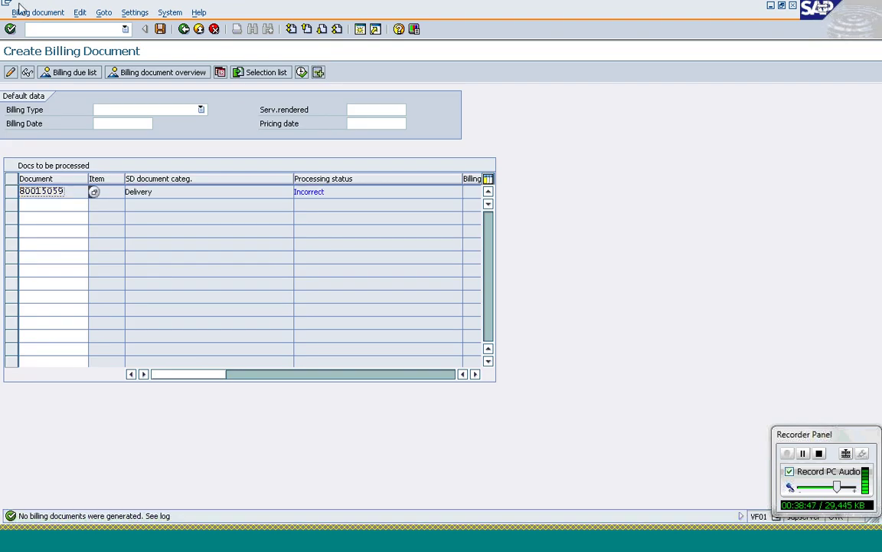
pyautogui.click(77, 13)
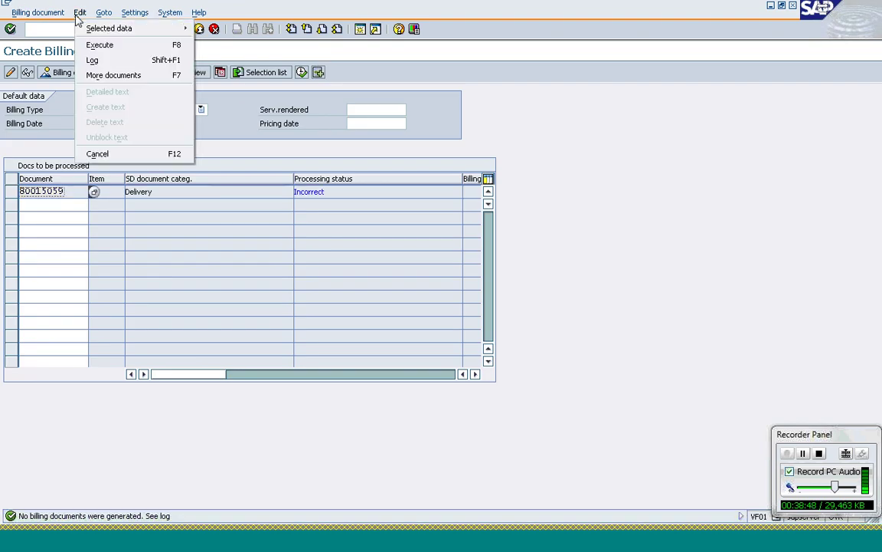
pyautogui.click(91, 60)
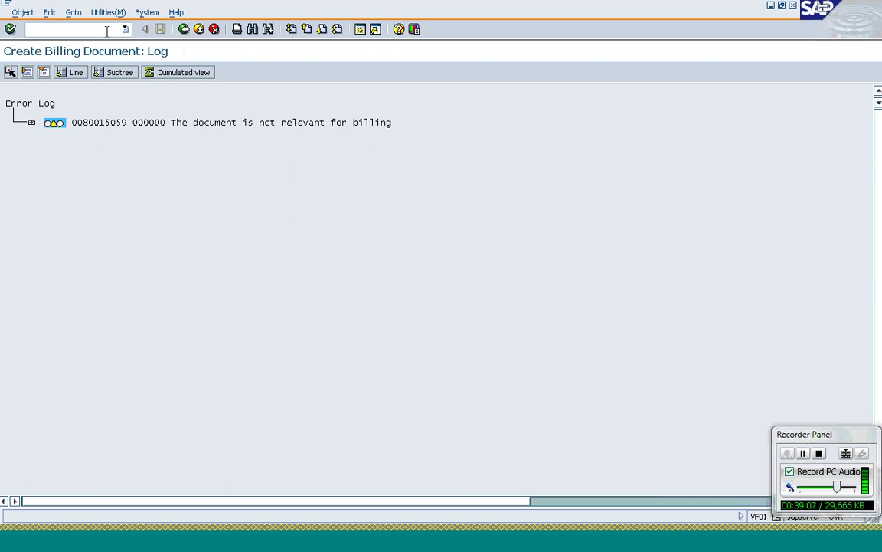
# - Switch to the stock overview of material T-AT101, refresh it, and check the customer consignment stock in plant 1200 Dresden
pyautogui.click(224, 545)
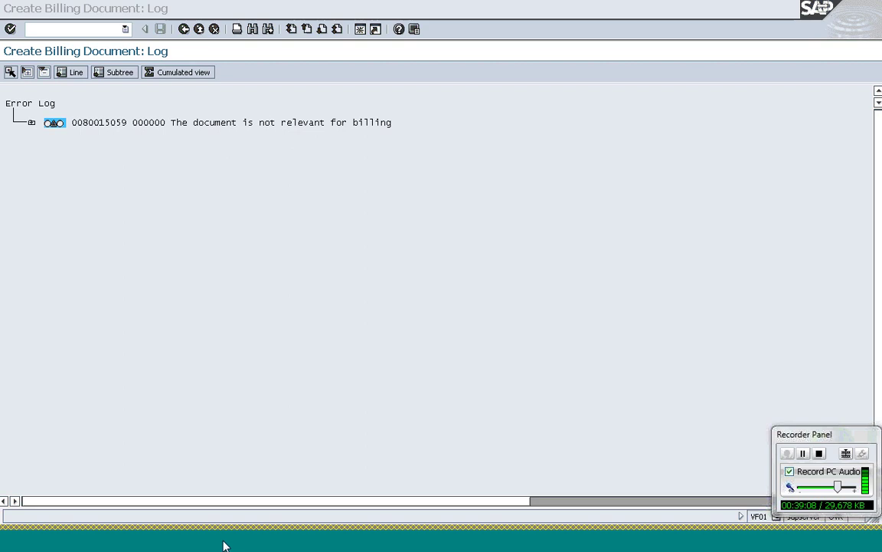
pyautogui.click(178, 389)
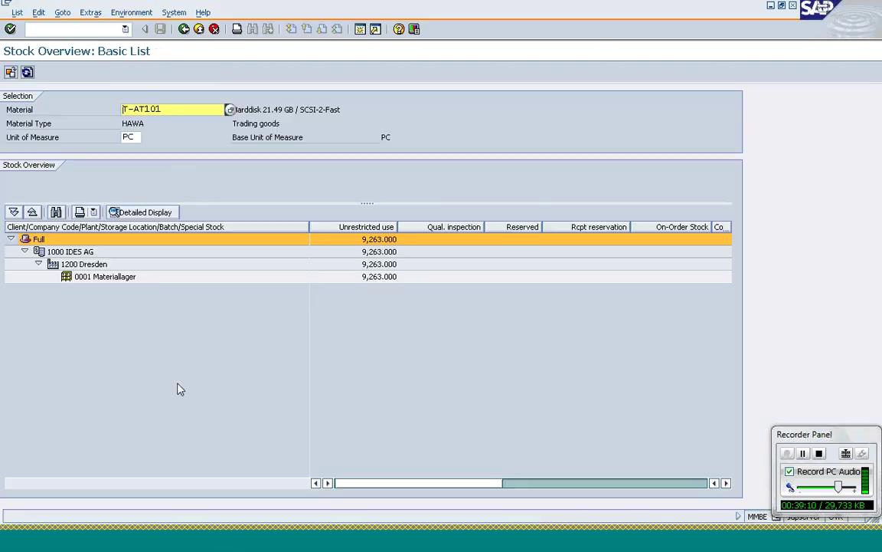
pyautogui.click(27, 72)
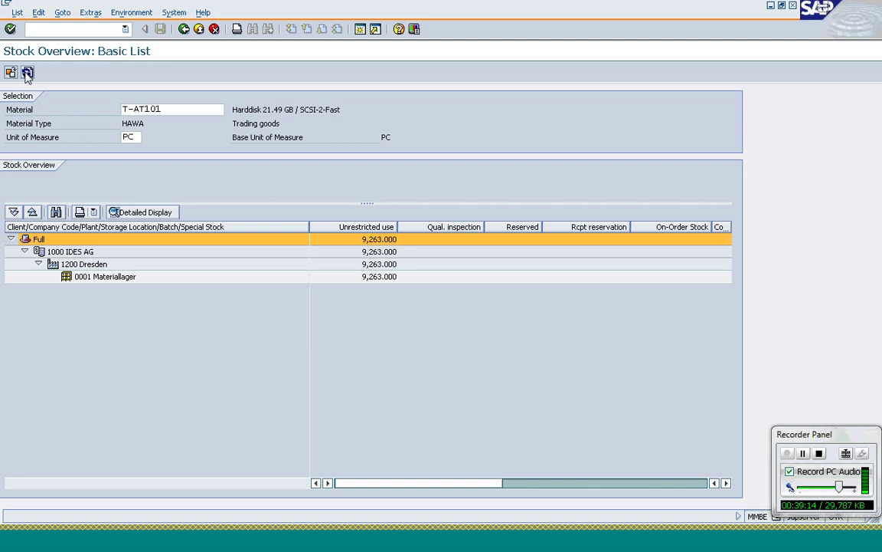
pyautogui.click(27, 72)
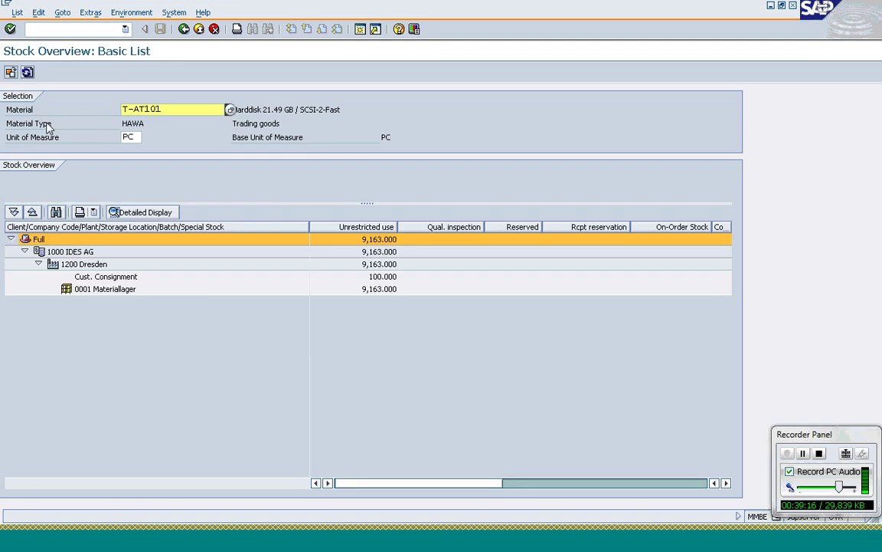
pyautogui.click(85, 264)
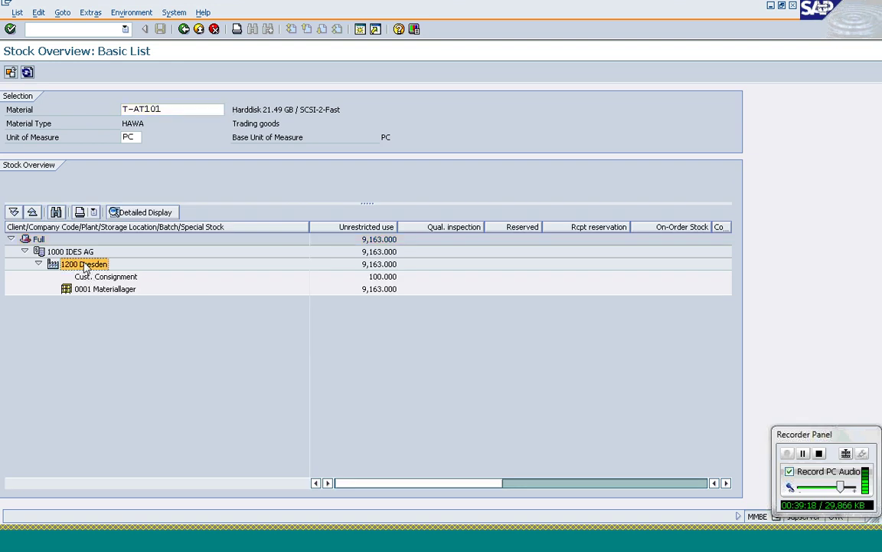
pyautogui.click(98, 279)
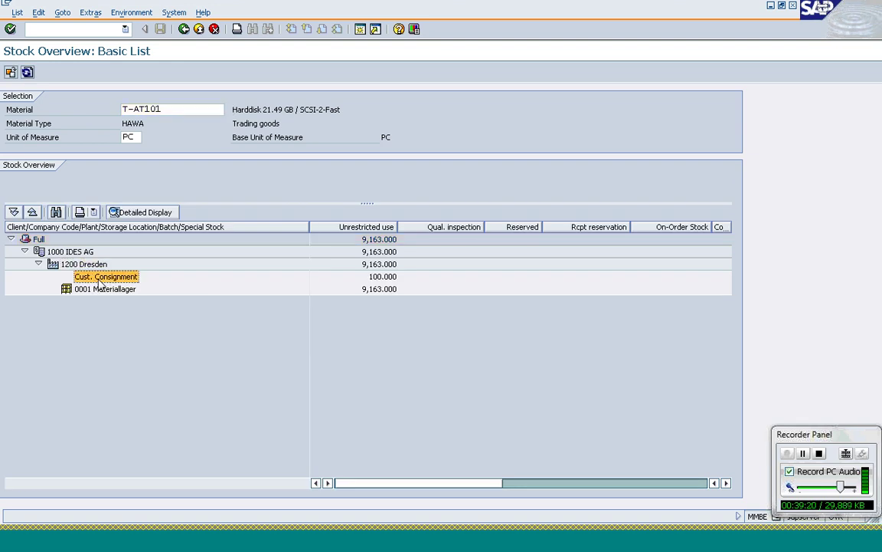
pyautogui.click(376, 279)
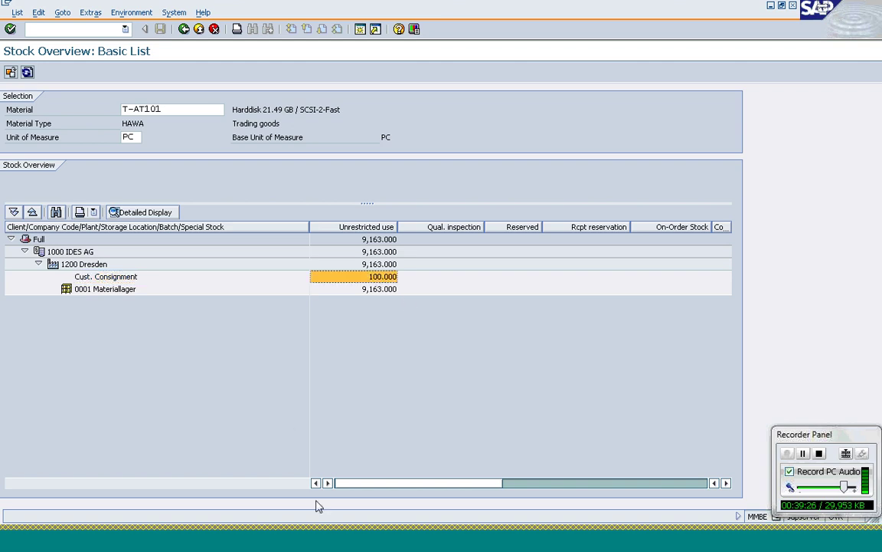
# - Return to the billing log session and start a new sales order of type CI with transaction VA01
pyautogui.moveTo(245, 538)
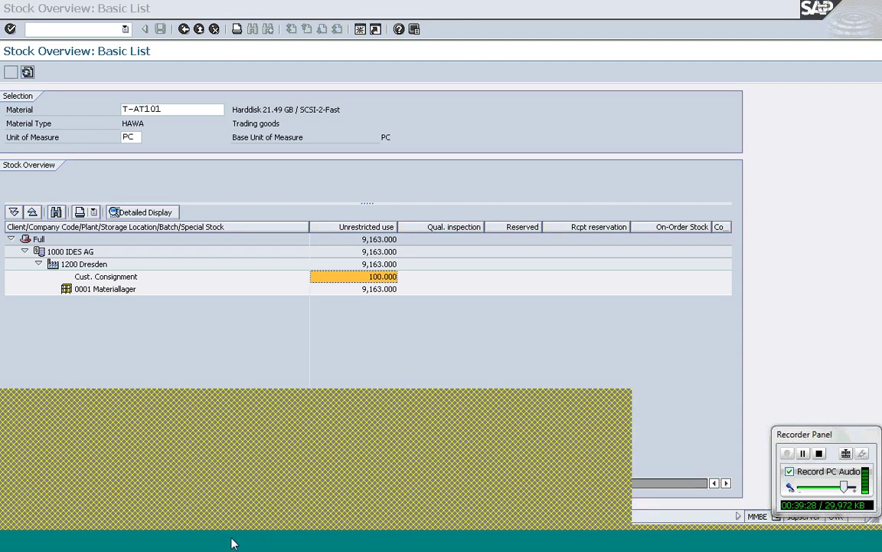
pyautogui.click(232, 487)
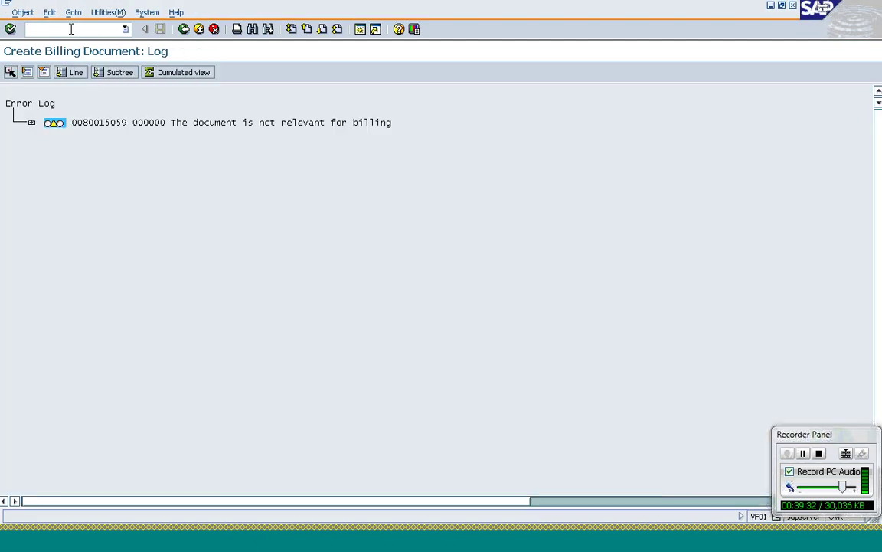
pyautogui.write('/nva01')
pyautogui.press('Return')
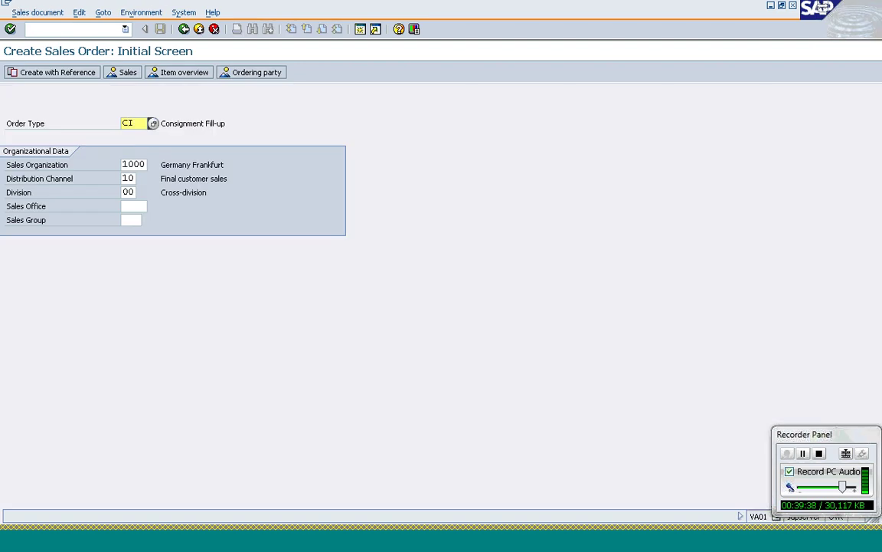
pyautogui.press('Return')
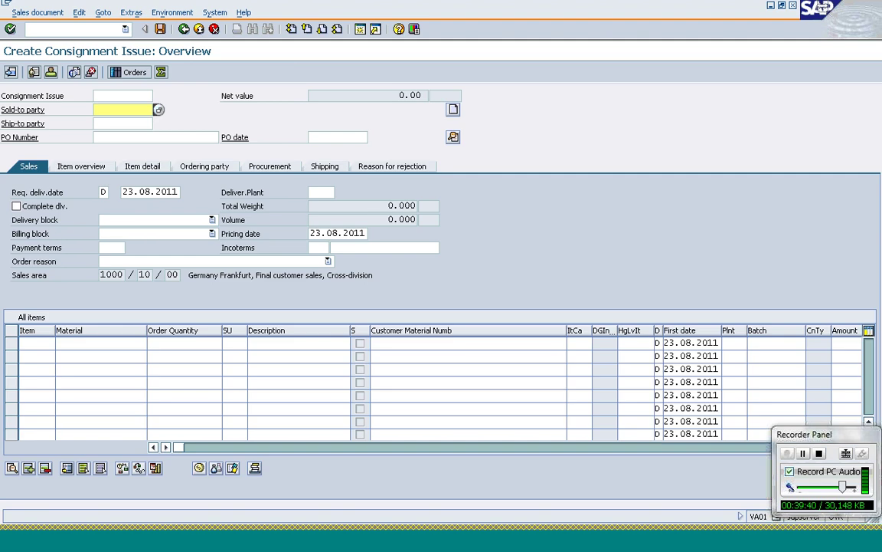
# - Enter the sold-to party's customer number and PO number "Consignment Issue", and accept the preselected payer and ship-to party
pyautogui.write('t-s62a02')
pyautogui.press('Tab')
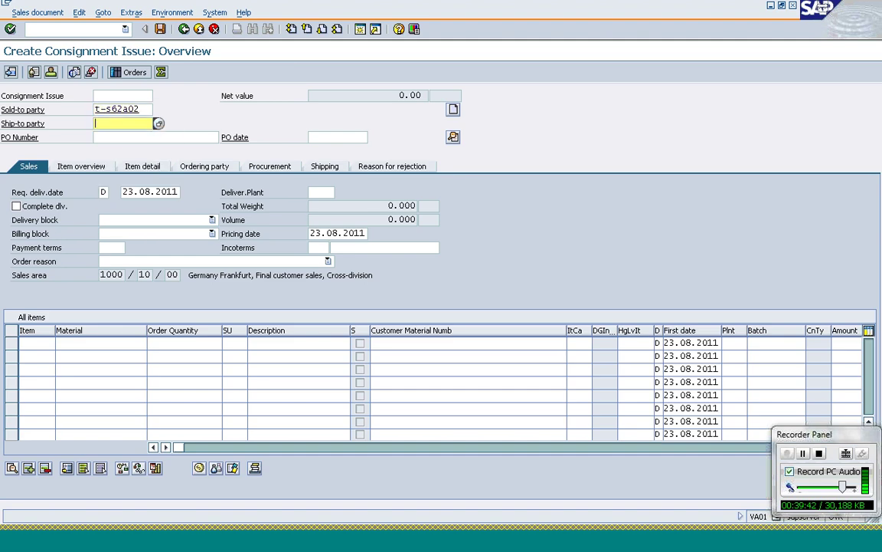
pyautogui.press('Tab')
pyautogui.write('Co')
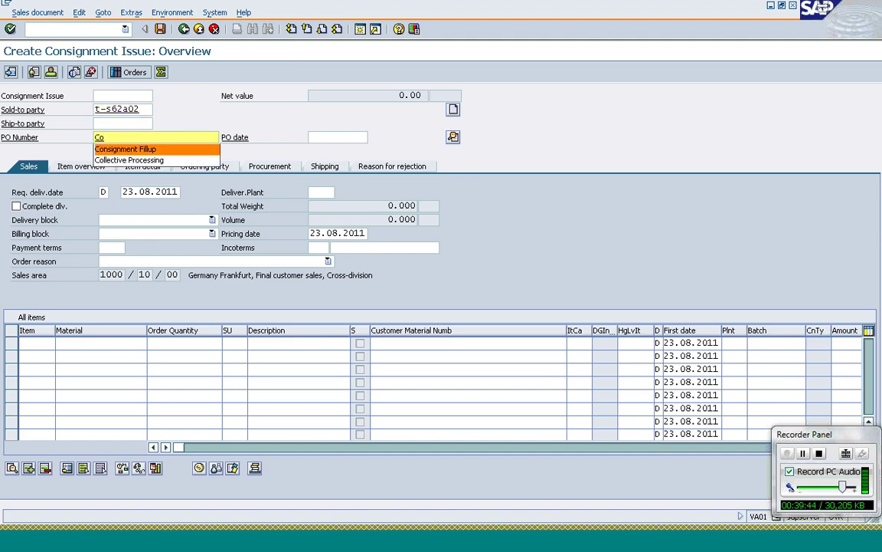
pyautogui.press('Return')
pyautogui.press('BackSpace')
pyautogui.press('BackSpace')
pyautogui.press('BackSpace')
pyautogui.press('BackSpace')
pyautogui.press('BackSpace')
pyautogui.press('BackSpace')
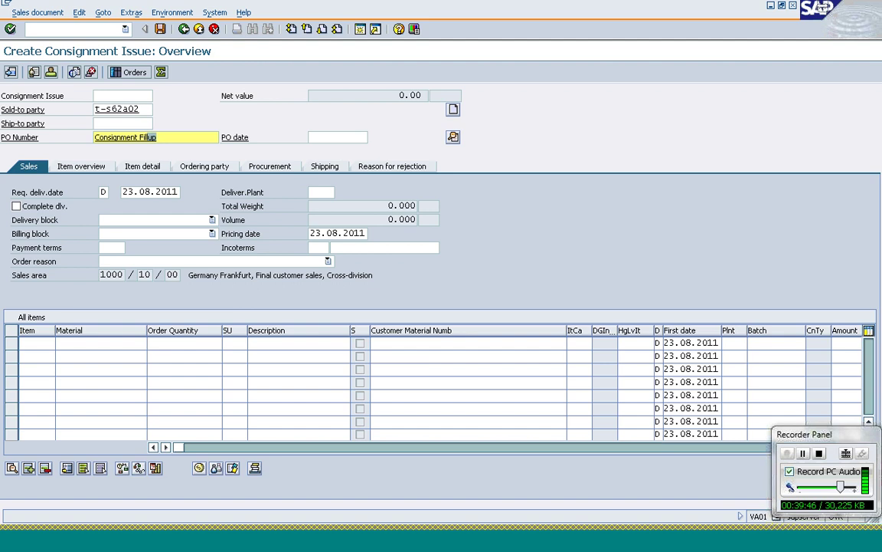
pyautogui.write('Issue')
pyautogui.press('Return')
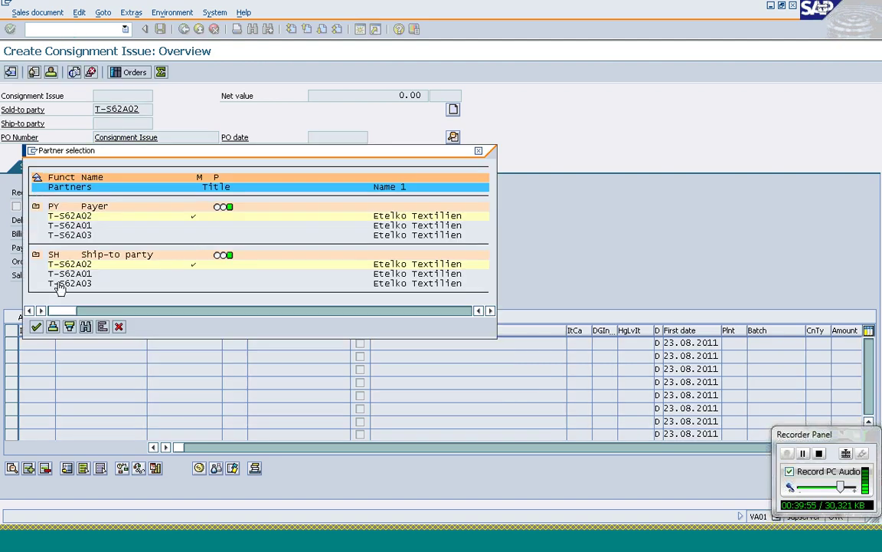
pyautogui.click(36, 327)
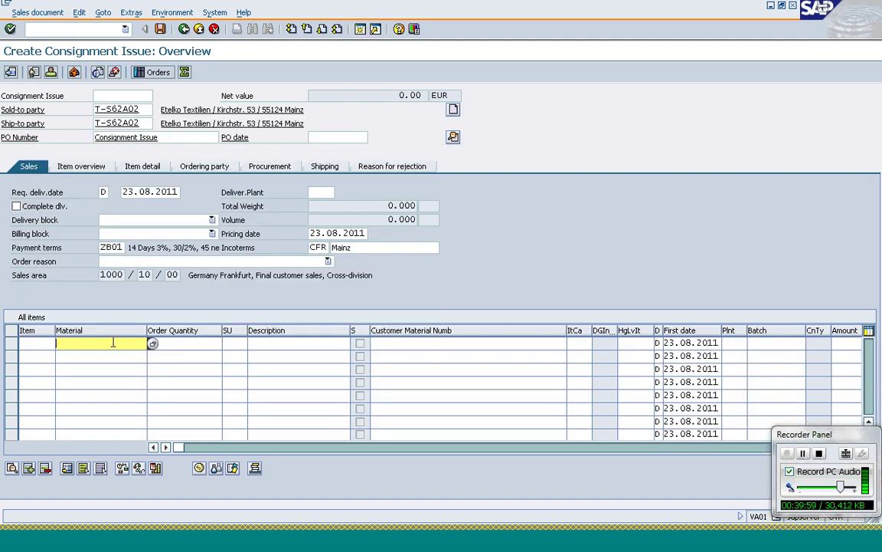
# - Add material T-AT101 with an order quantity of 25 as the first item of the consignment issue, and check its item category
pyautogui.write('t')
pyautogui.press('Down')
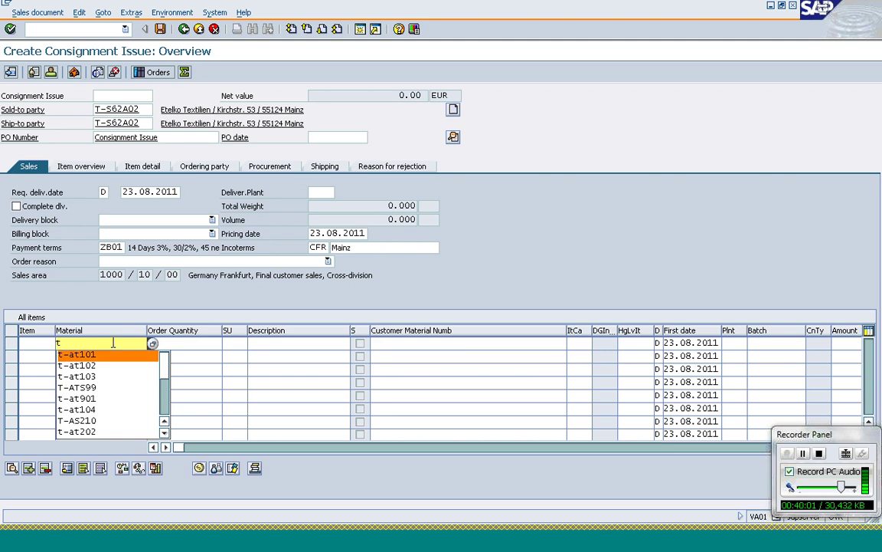
pyautogui.press('Return')
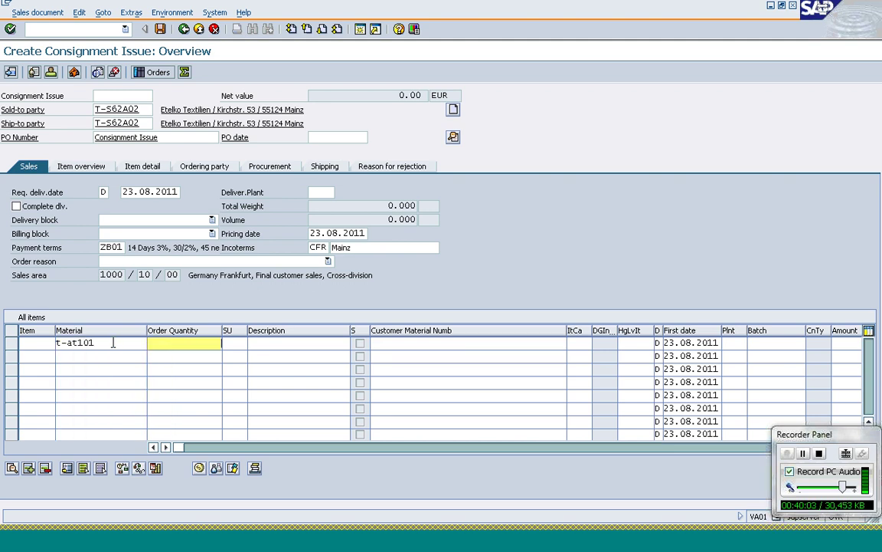
pyautogui.write('25')
pyautogui.press('Return')
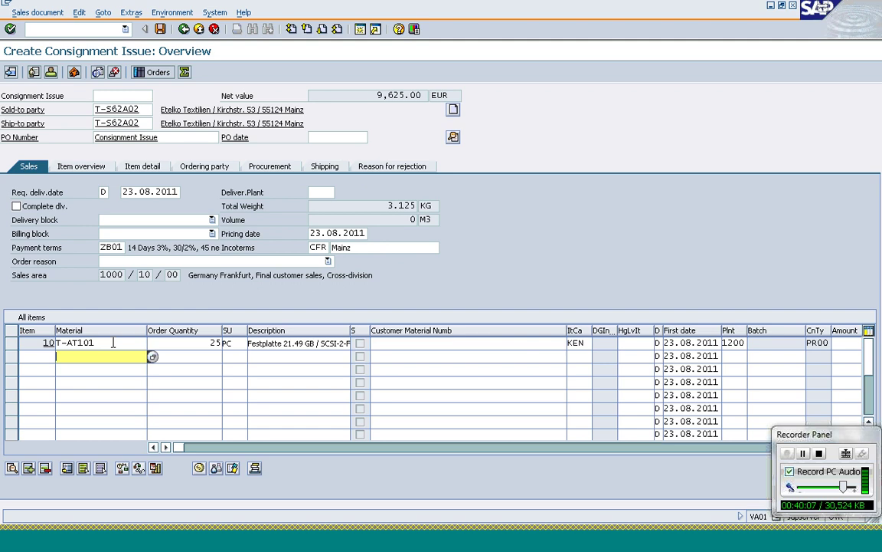
pyautogui.click(580, 343)
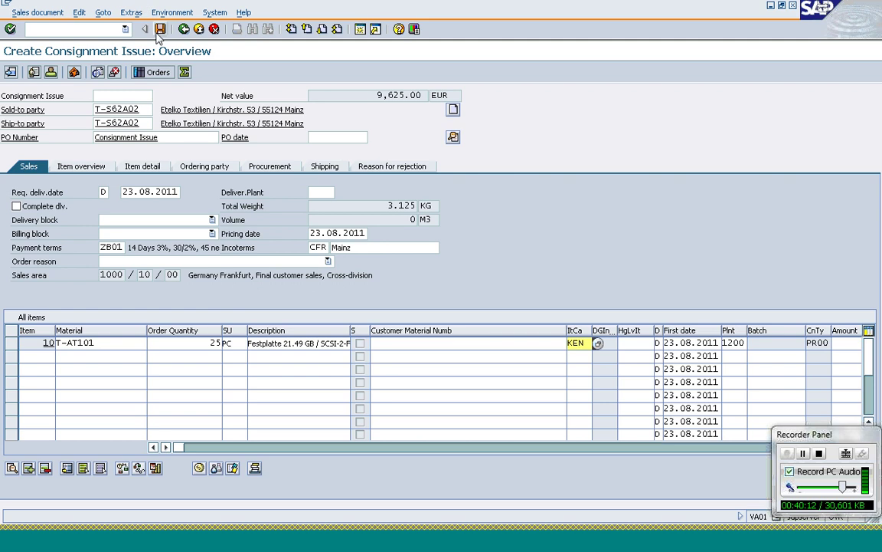
# - Save the consignment issue by proceeding to its outbound delivery, and check the delivery's overall picking status
pyautogui.click(48, 13)
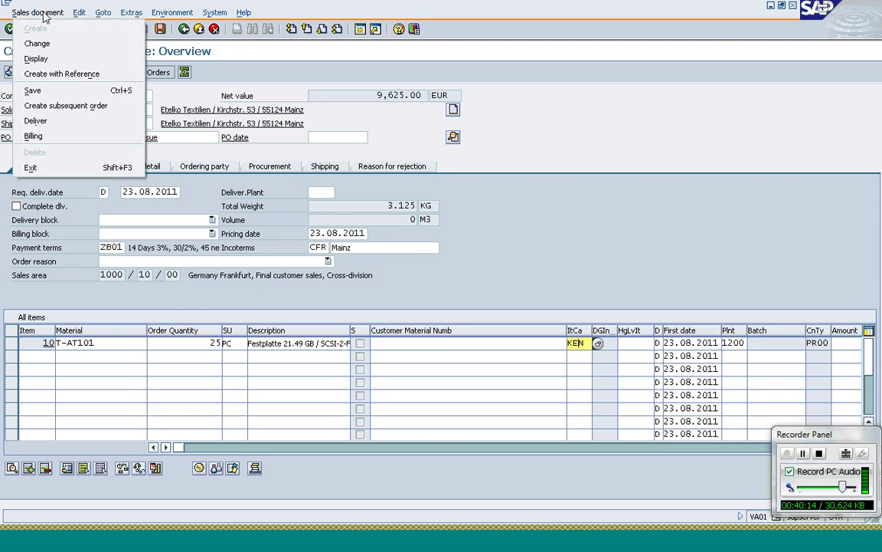
pyautogui.click(56, 120)
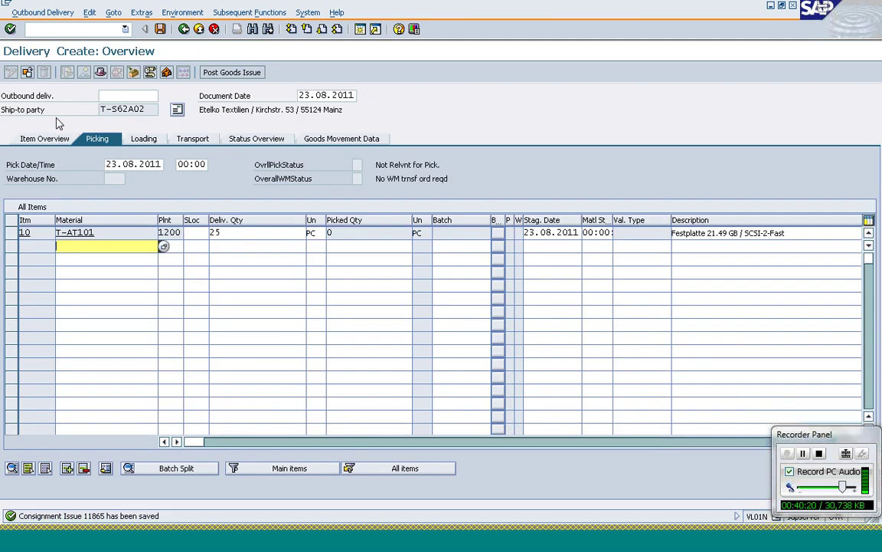
pyautogui.click(357, 164)
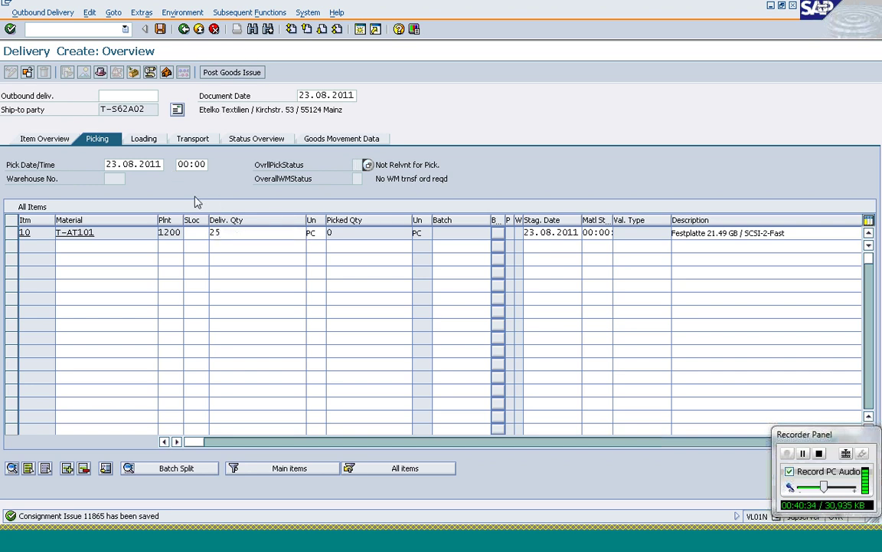
# - Post the goods issue for the consignment issue delivery, and create and save its F2 invoice with transaction VF01
pyautogui.click(214, 78)
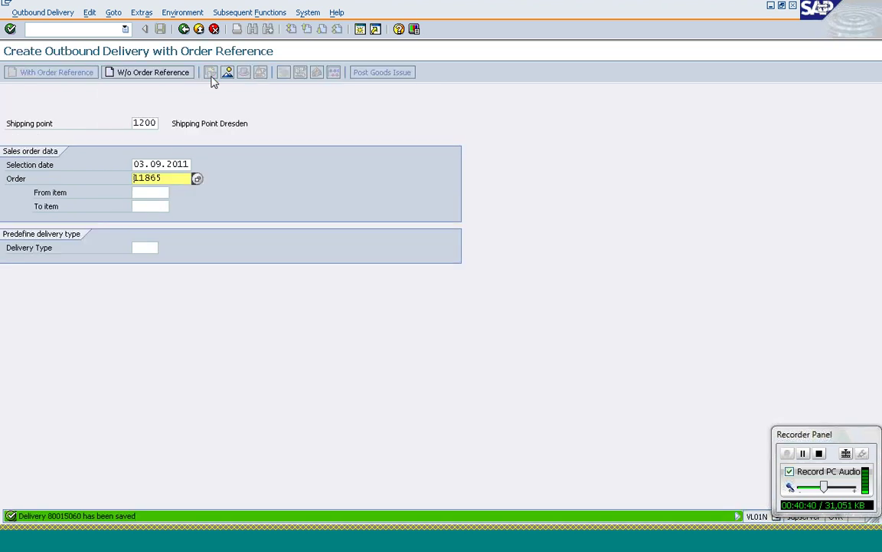
pyautogui.click(74, 29)
pyautogui.write('/nv')
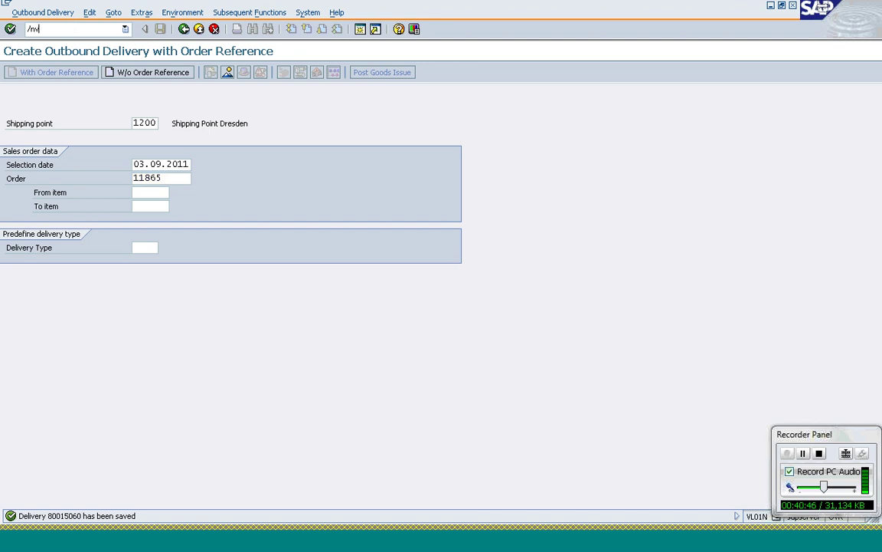
pyautogui.write('l01n')
pyautogui.press('Return')
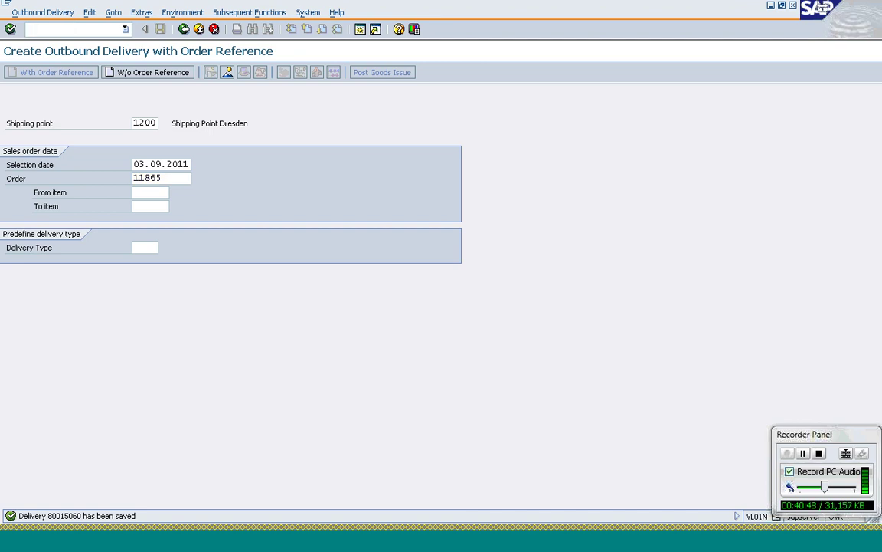
pyautogui.press('Return')
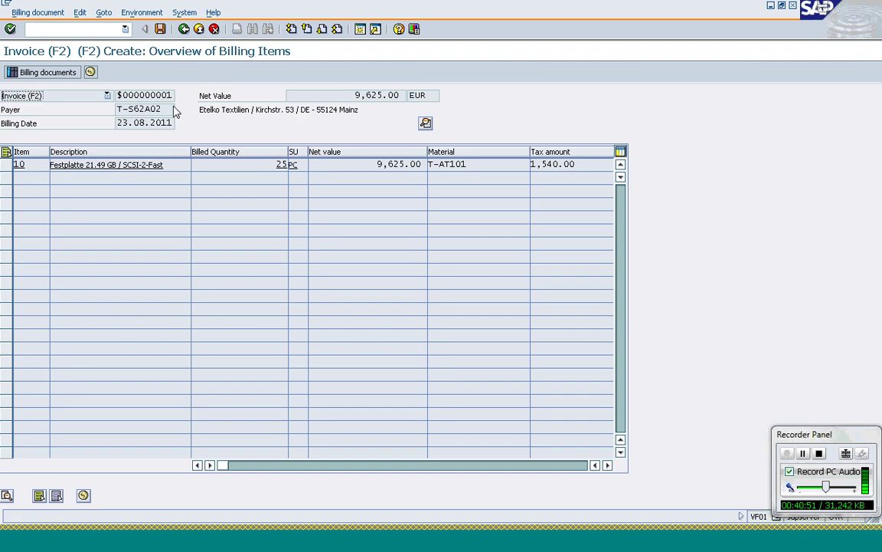
pyautogui.click(162, 33)
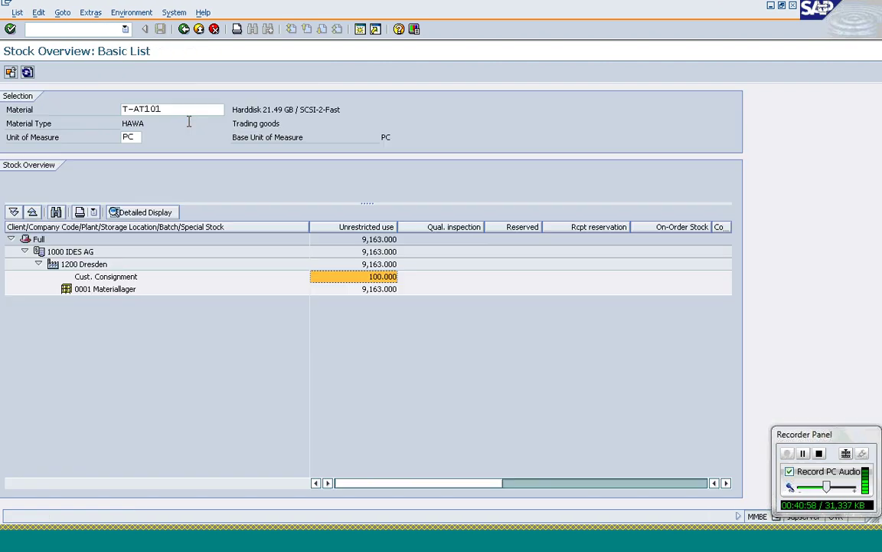
# - Refresh the stock overview of material T-AT101 and check the customer consignment stock in plant 1200 Dresden
pyautogui.click(28, 73)
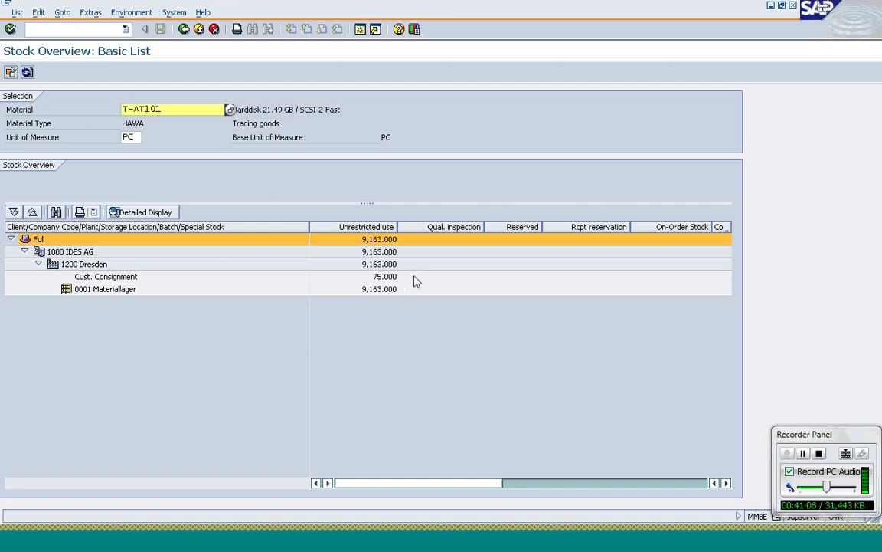
pyautogui.click(386, 278)
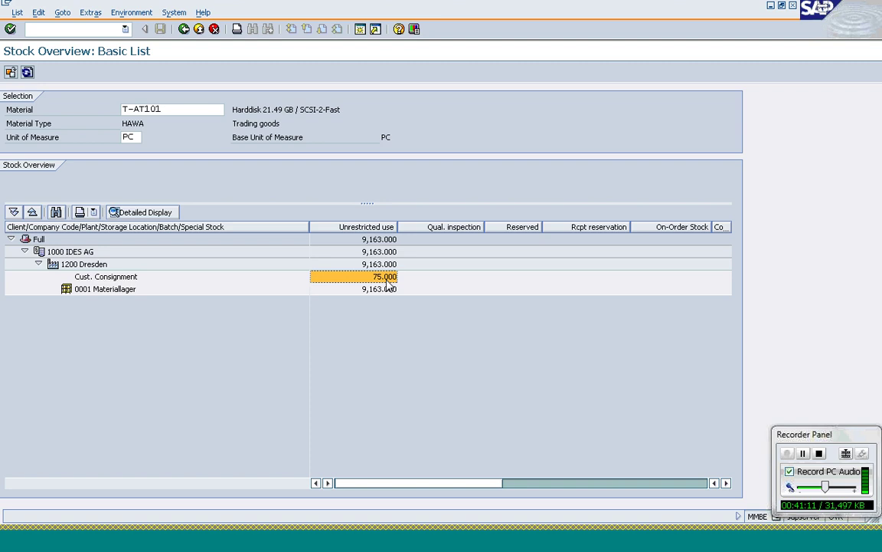
# - Return to the billing document session and start a new sales order of type CP with transaction VA01
pyautogui.click(223, 543)
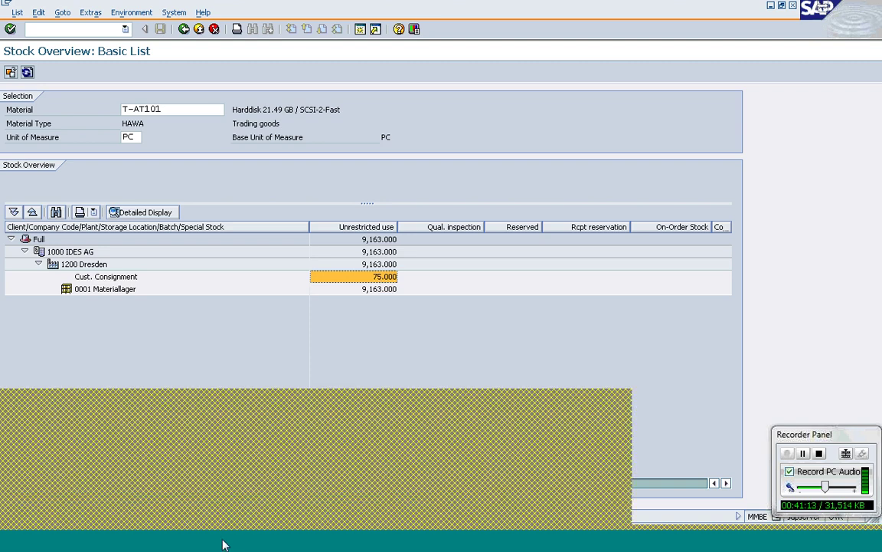
pyautogui.click(263, 441)
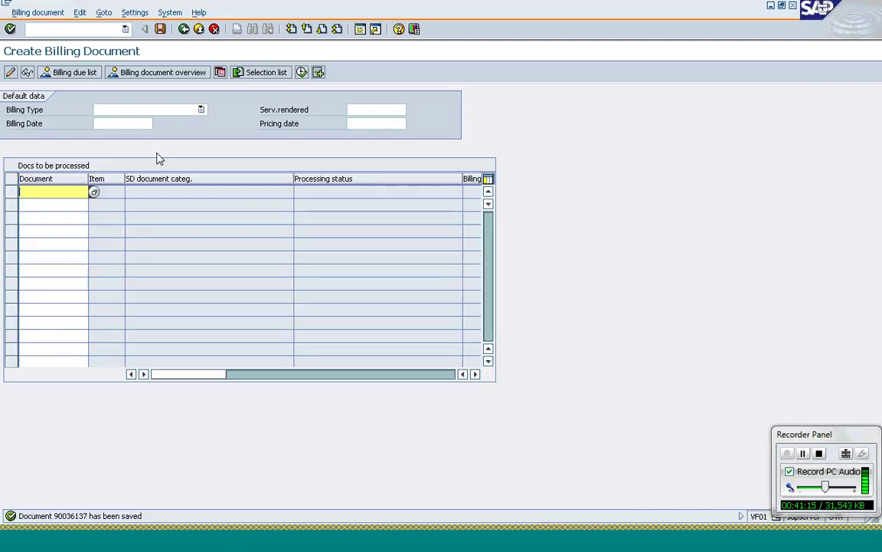
pyautogui.click(86, 28)
pyautogui.write('/nv')
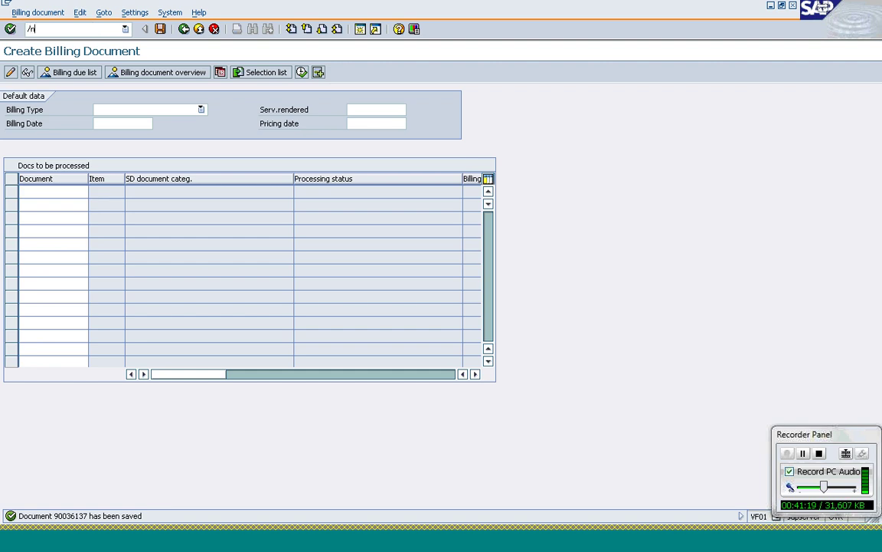
pyautogui.write('a01')
pyautogui.press('Return')
pyautogui.write('CP')
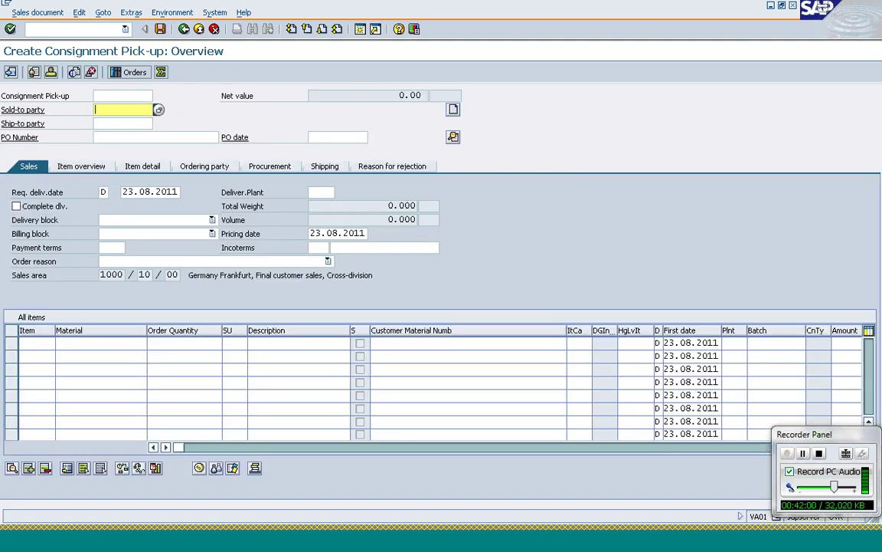
# - Enter the sold-to party's customer number and PO number "Consignment Pickup", and accept the preselected payer and ship-to party
pyautogui.write('t')
pyautogui.press('Down')
pyautogui.press('Return')
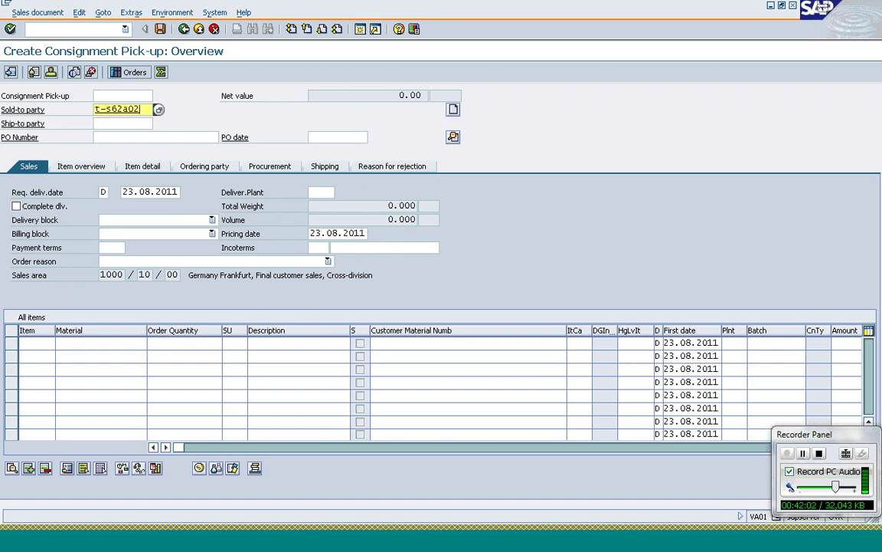
pyautogui.press('Tab')
pyautogui.press('Tab')
pyautogui.write('Co')
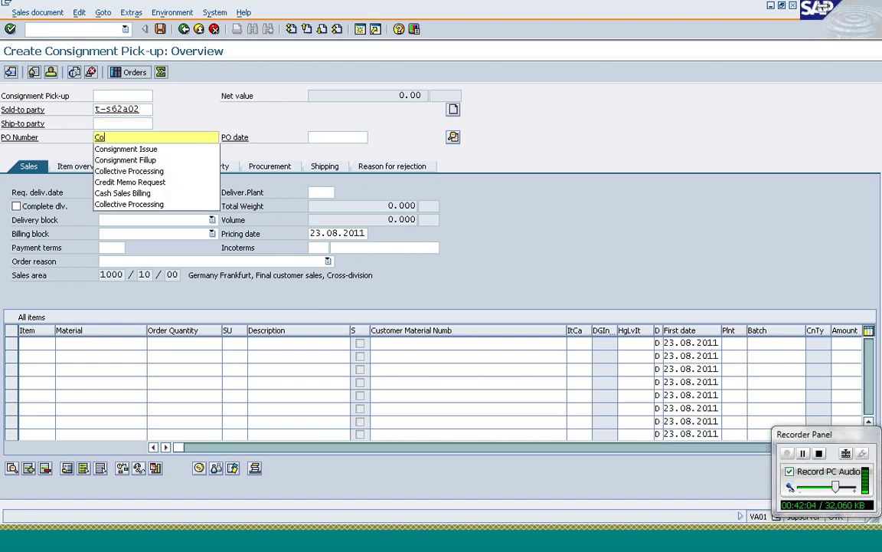
pyautogui.write('nsignment ')
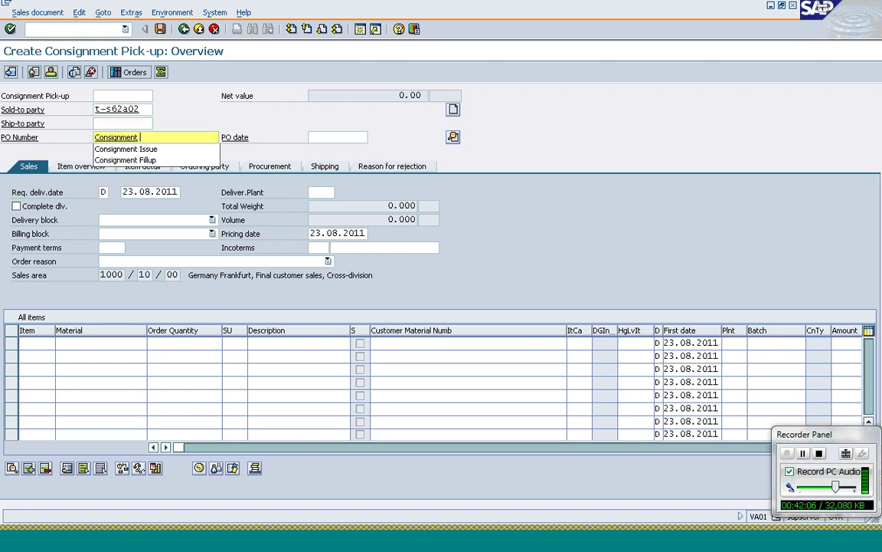
pyautogui.write('Pickup')
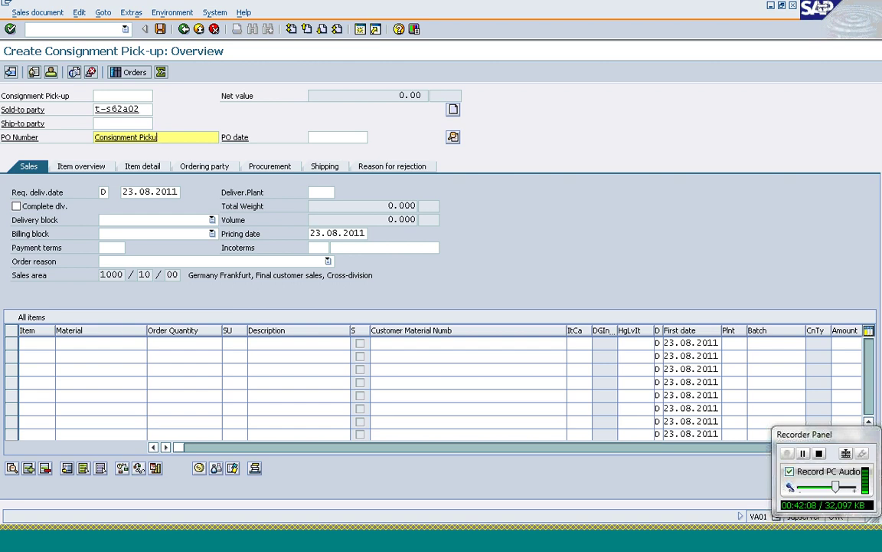
pyautogui.press('Return')
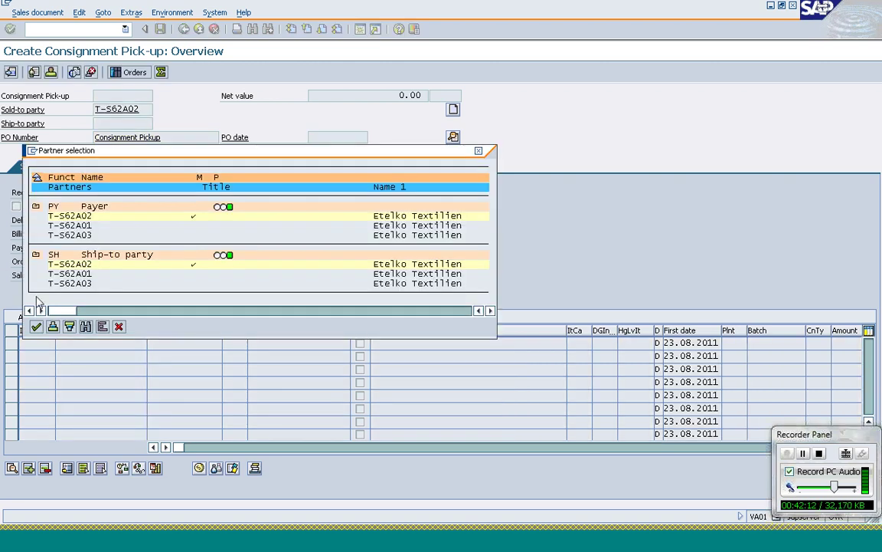
pyautogui.click(36, 326)
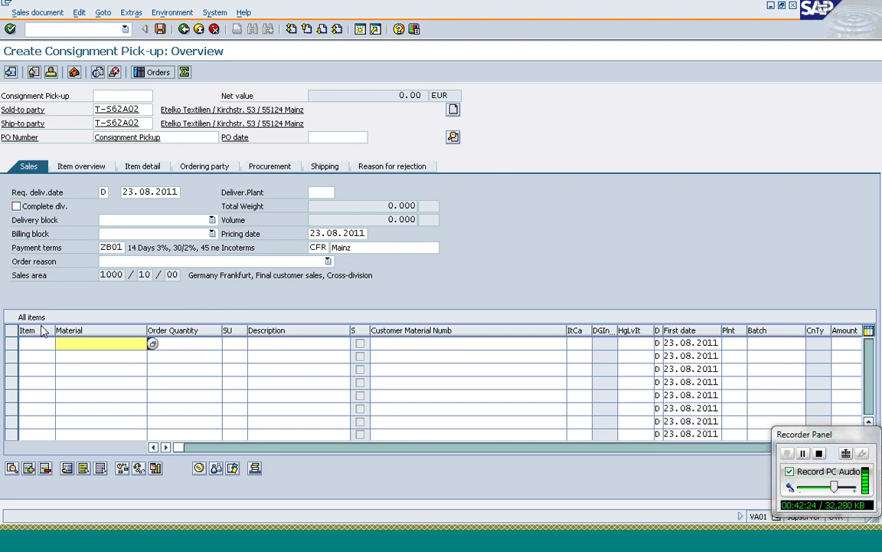
# - Add material T-AT101 with an order quantity of 75 as the first item of the consignment pick-up
pyautogui.write('t')
pyautogui.press('Down')
pyautogui.press('Return')
pyautogui.press('Tab')
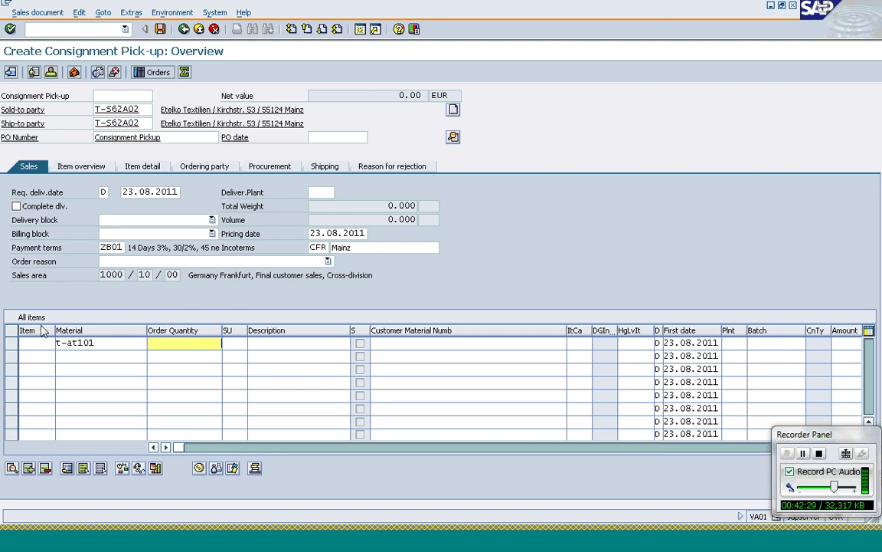
pyautogui.write('75')
pyautogui.press('Return')
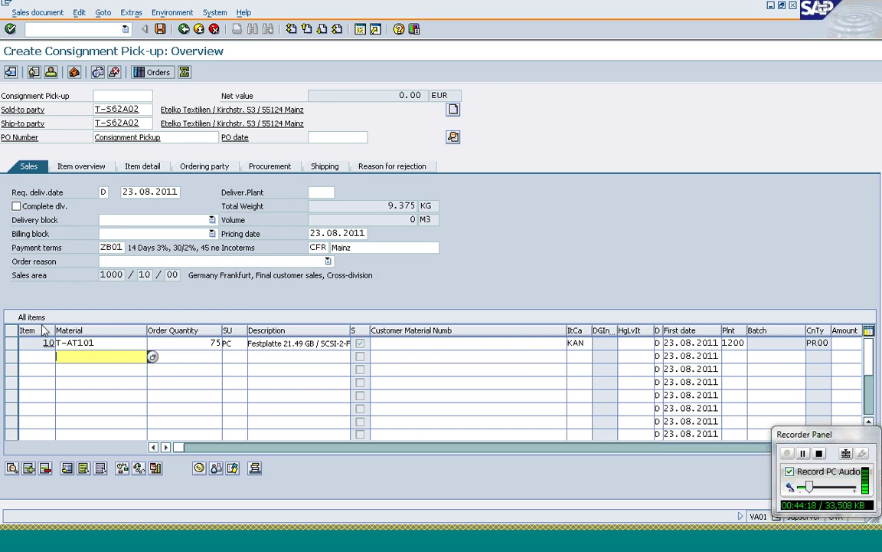
pyautogui.click(184, 344)
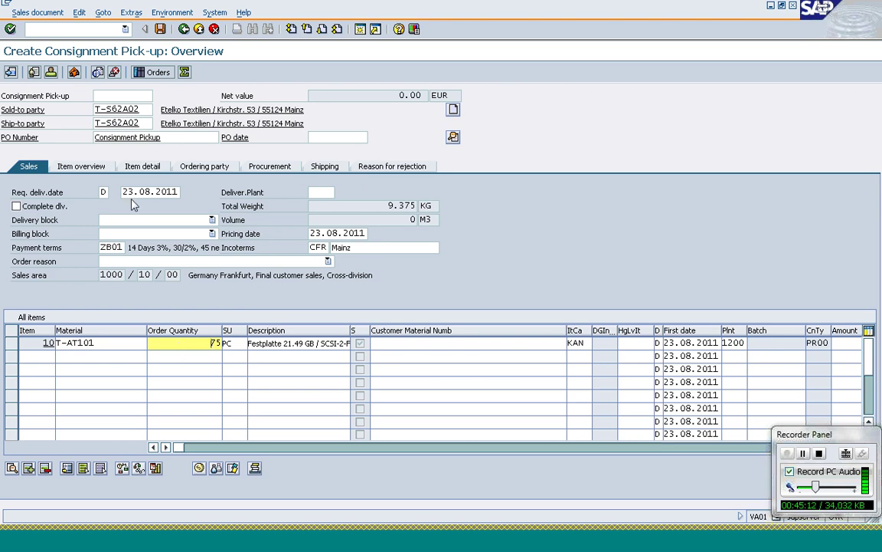
# - Save the consignment pick-up by proceeding to its returns delivery, and check the delivery quantity, picking status and warehouse management status
pyautogui.click(44, 13)
pyautogui.click(44, 121)
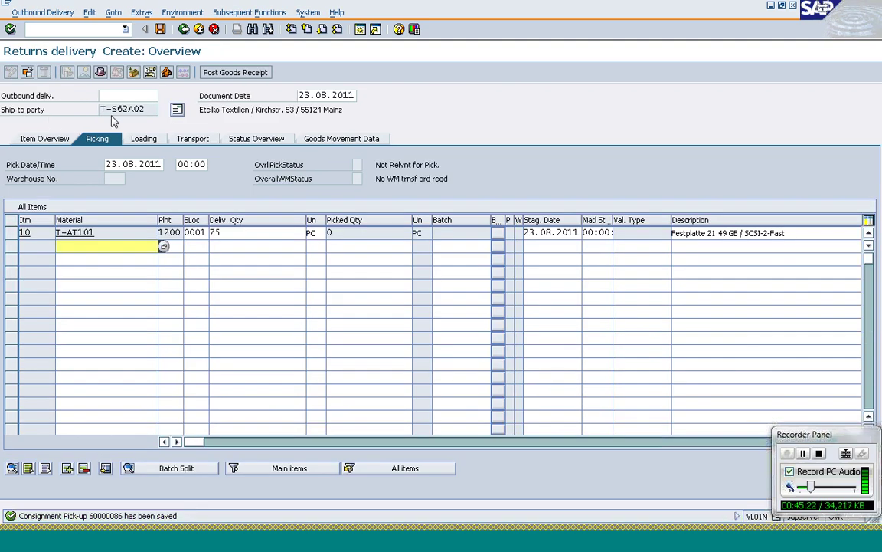
pyautogui.click(253, 231)
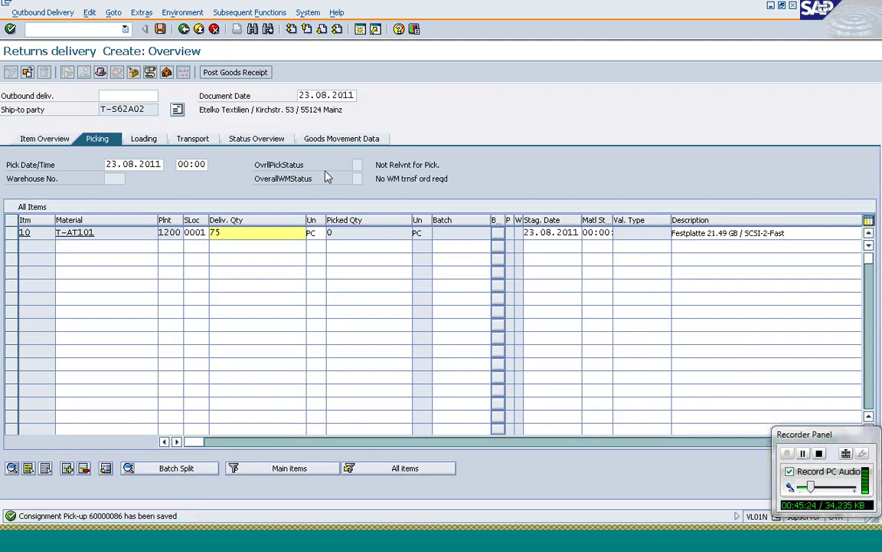
pyautogui.click(358, 165)
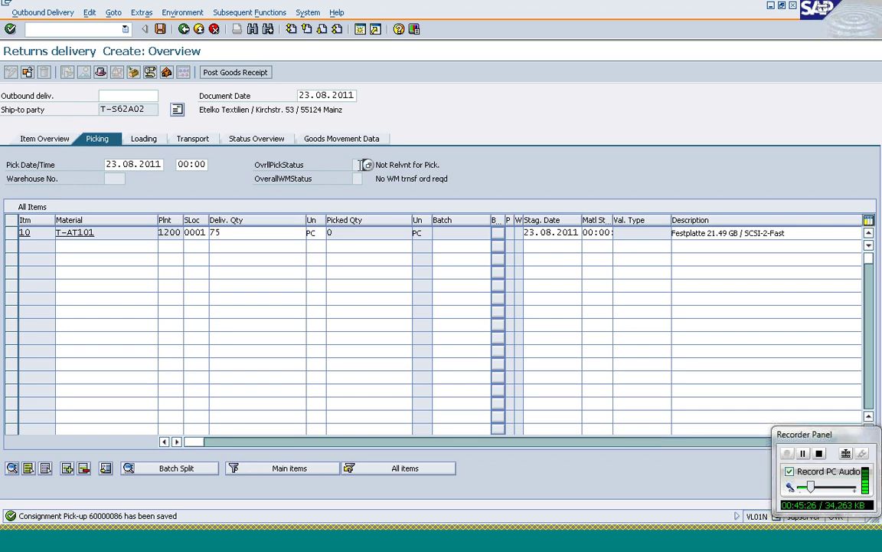
pyautogui.click(356, 178)
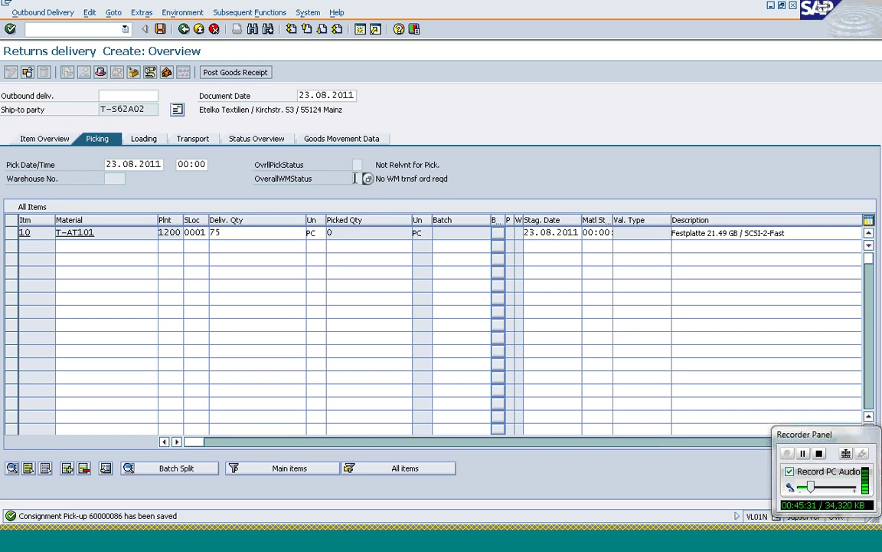
pyautogui.click(112, 178)
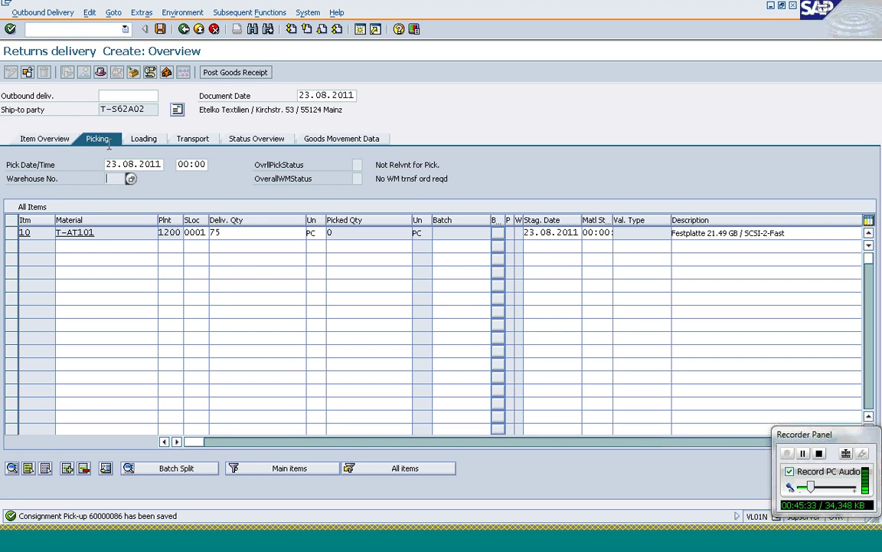
# - Post the goods receipt for the returns delivery, and check the plant 1200 stock in the refreshed T-AT101 stock overview
pyautogui.click(226, 74)
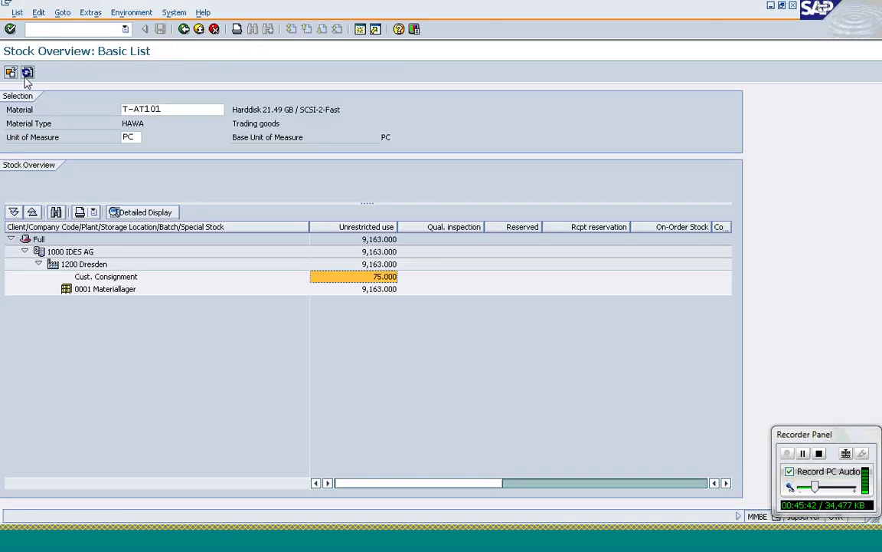
pyautogui.click(27, 74)
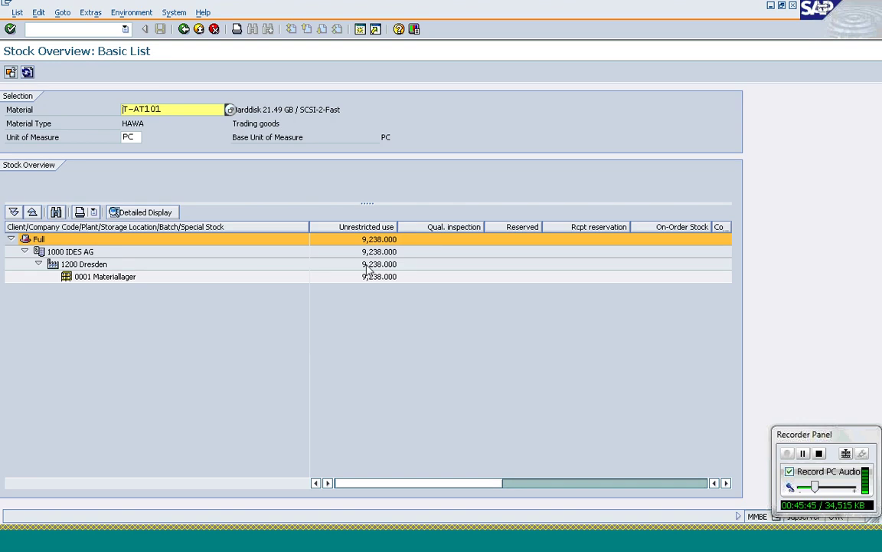
pyautogui.click(367, 265)
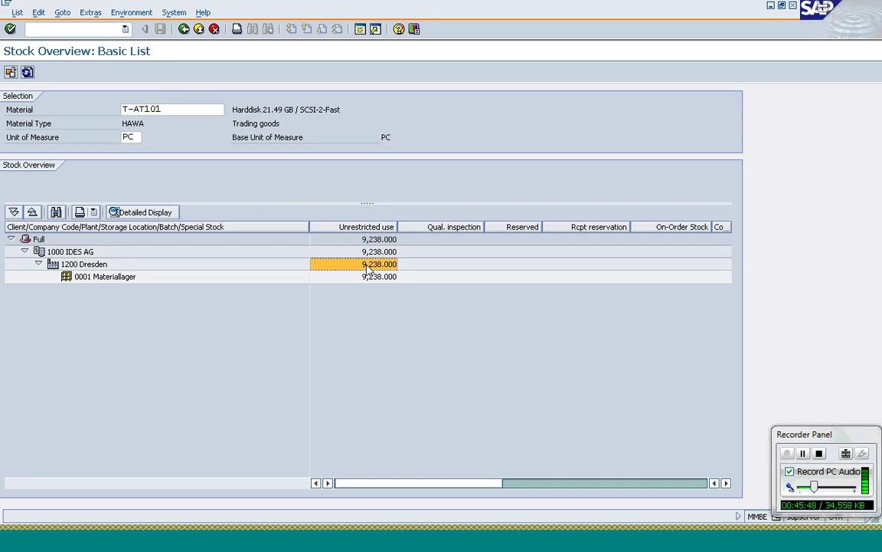